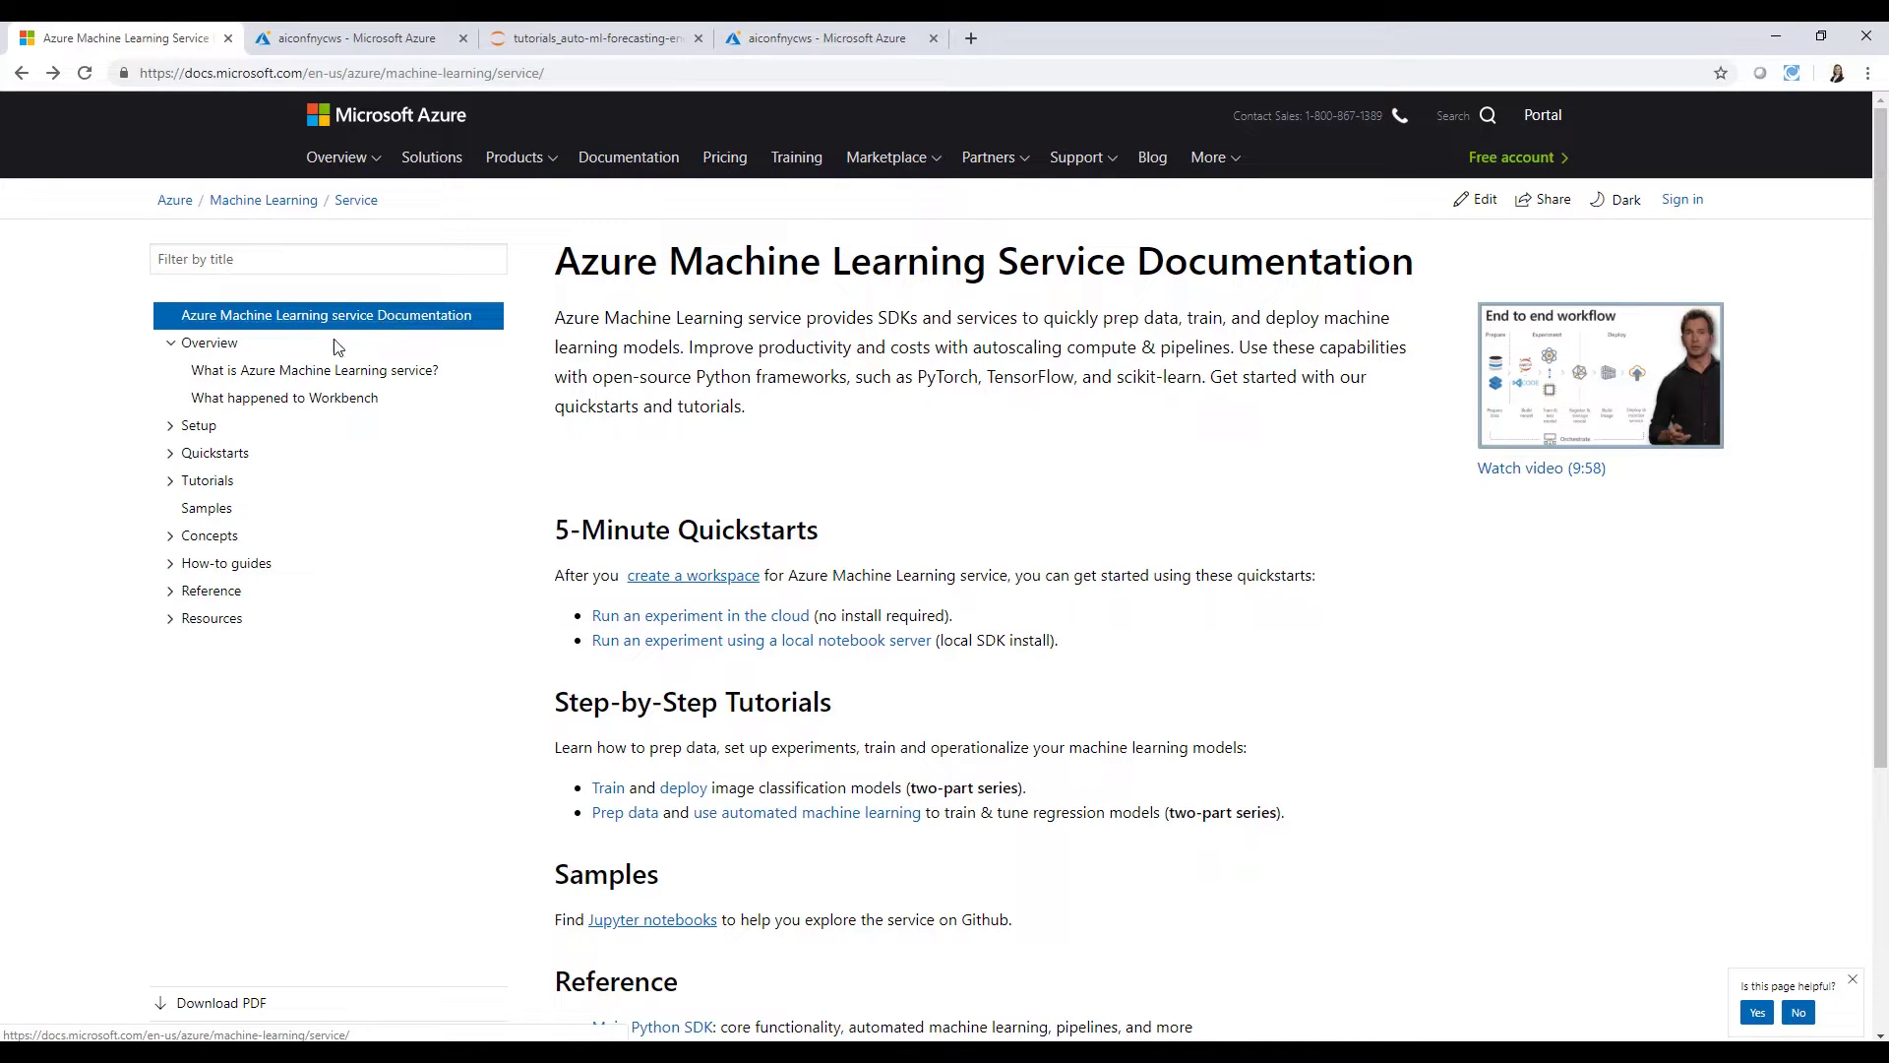
Step: Expand Quickstarts and open the 'Experiment with a cloud notebook' article
click(171, 455)
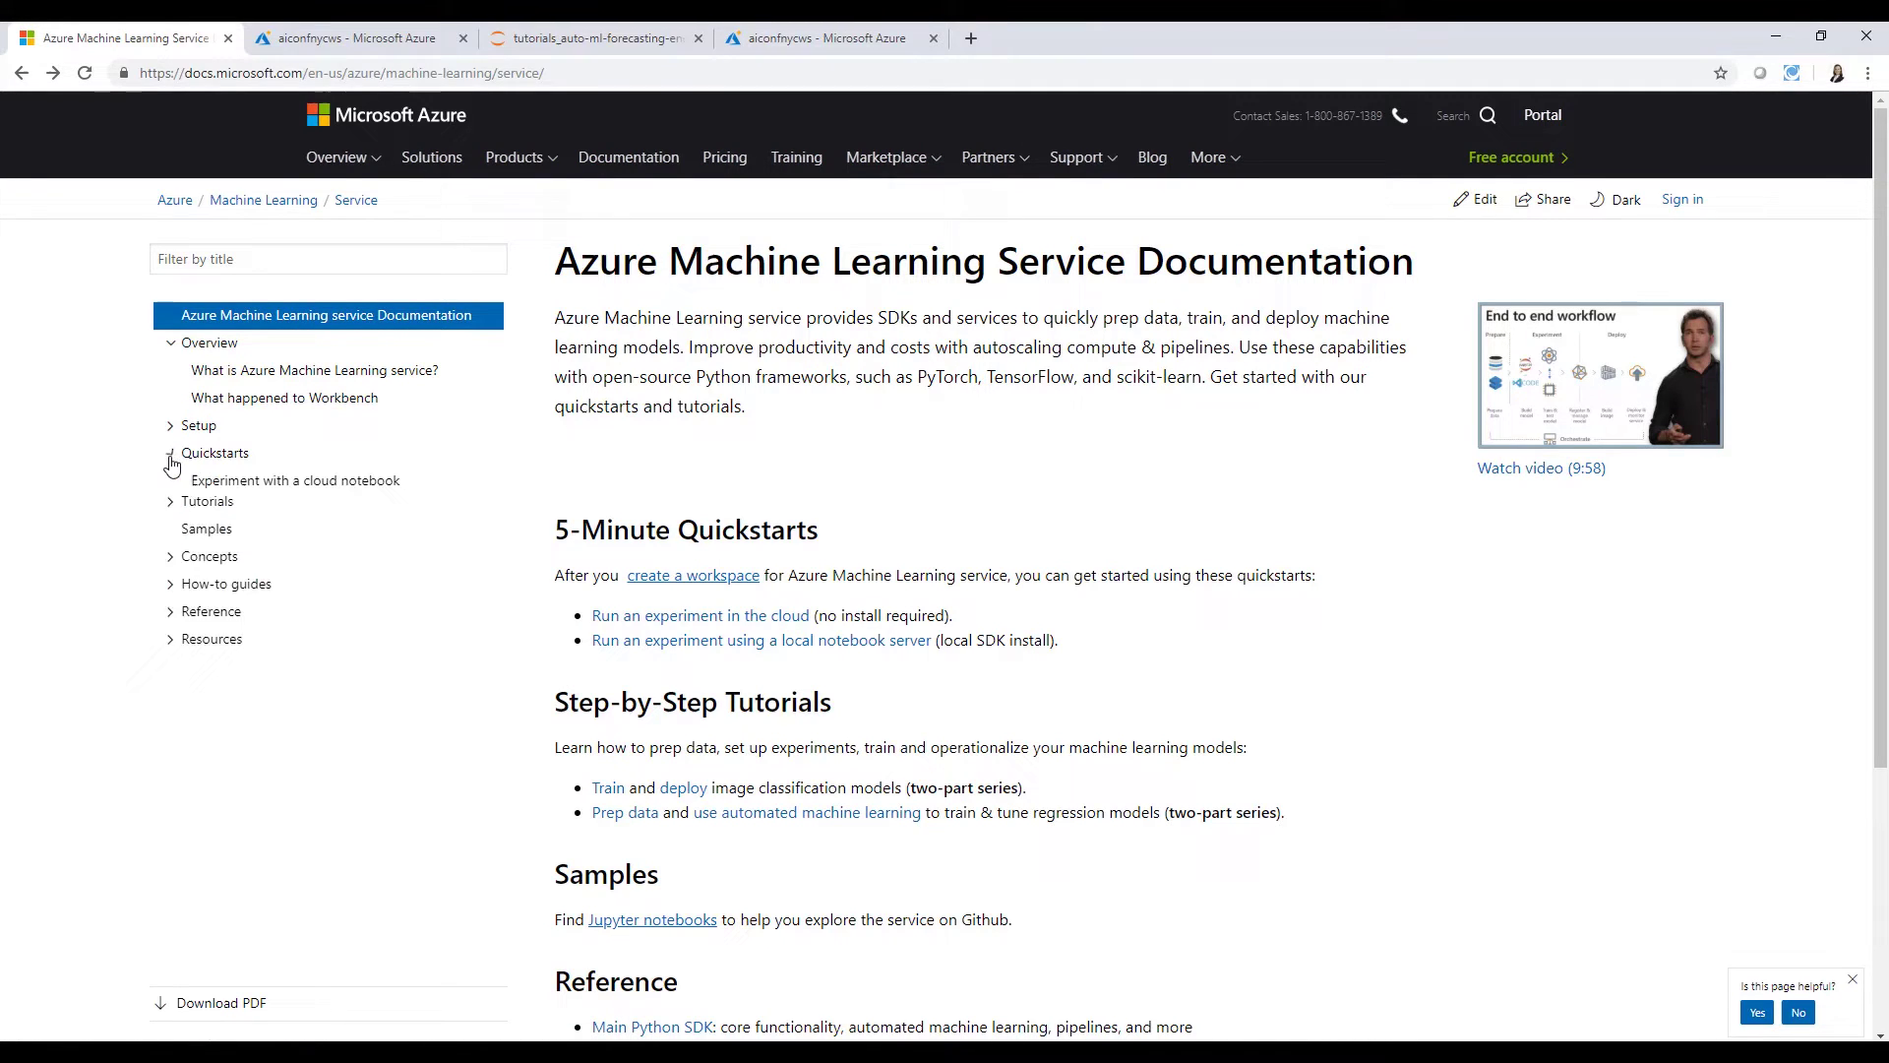
click(254, 486)
scroll(1000, 956, down, 1)
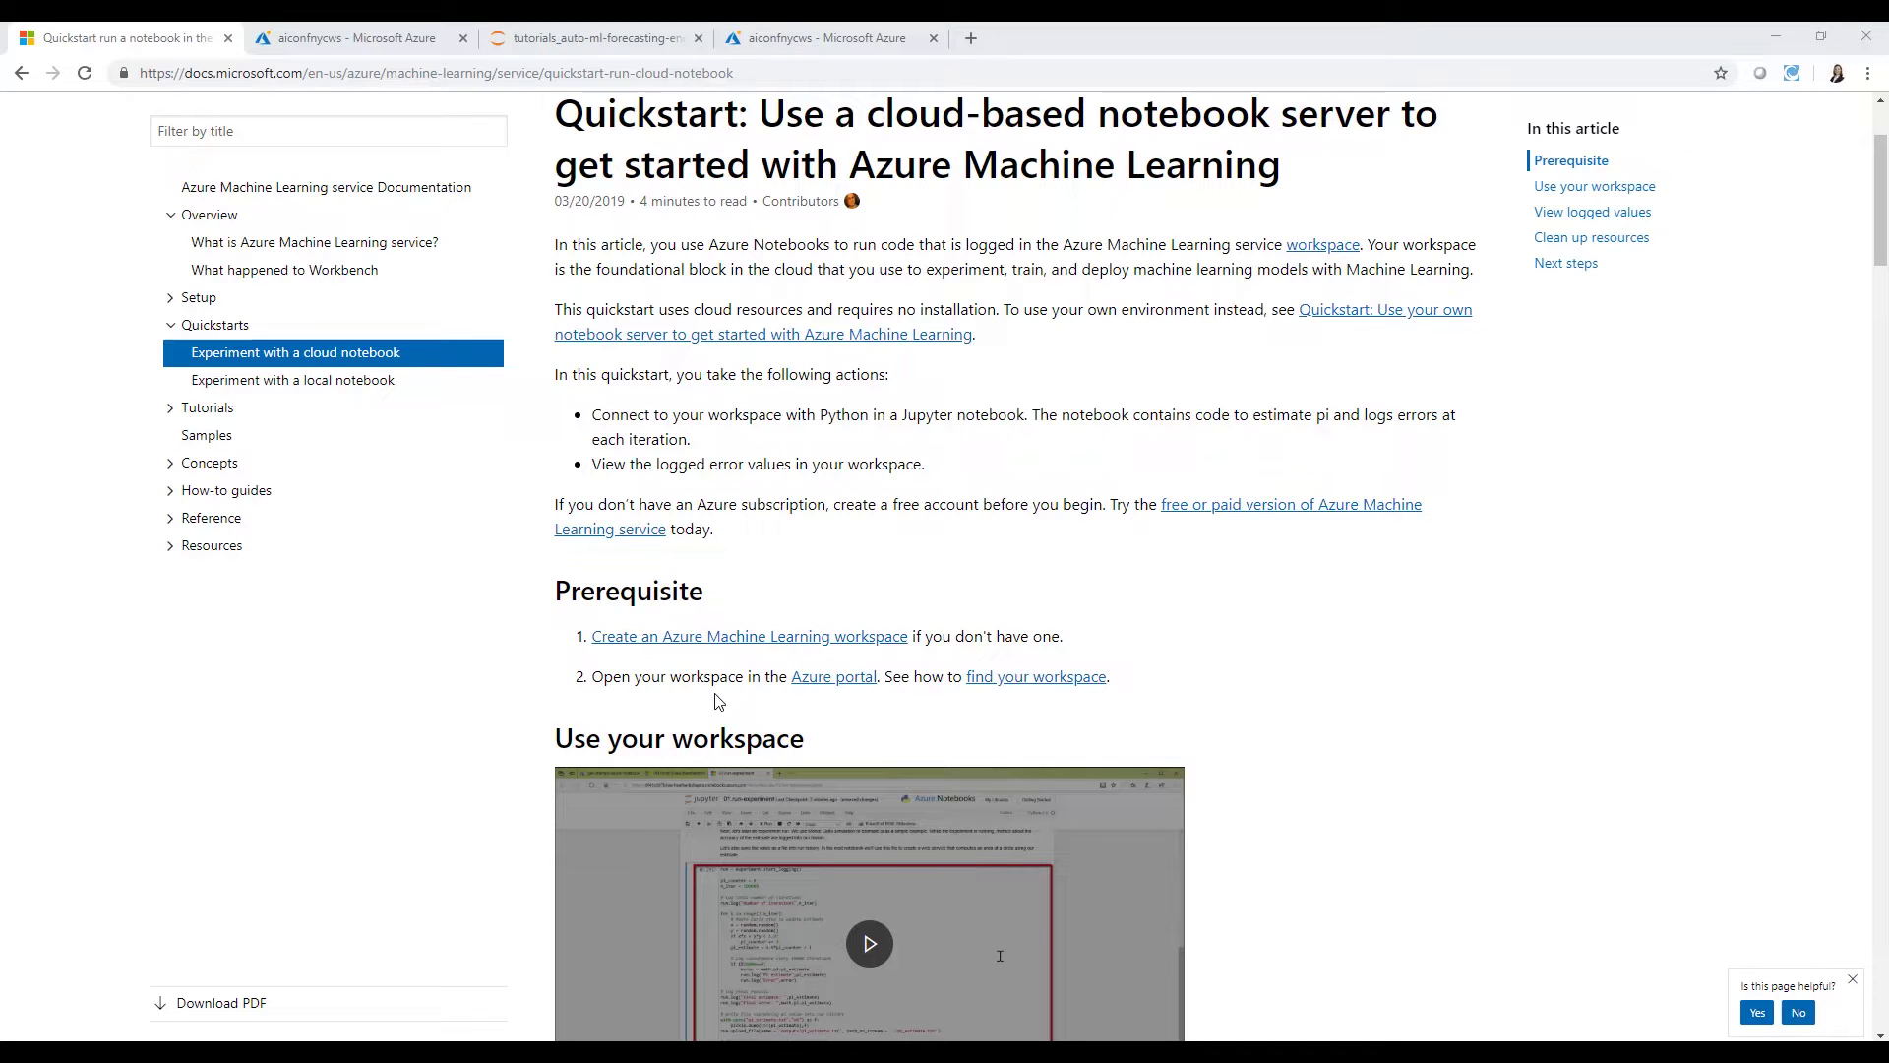
Step: Switch to the Azure portal tab showing the aiconfnycws workspace Overview
key(ctrl+Tab)
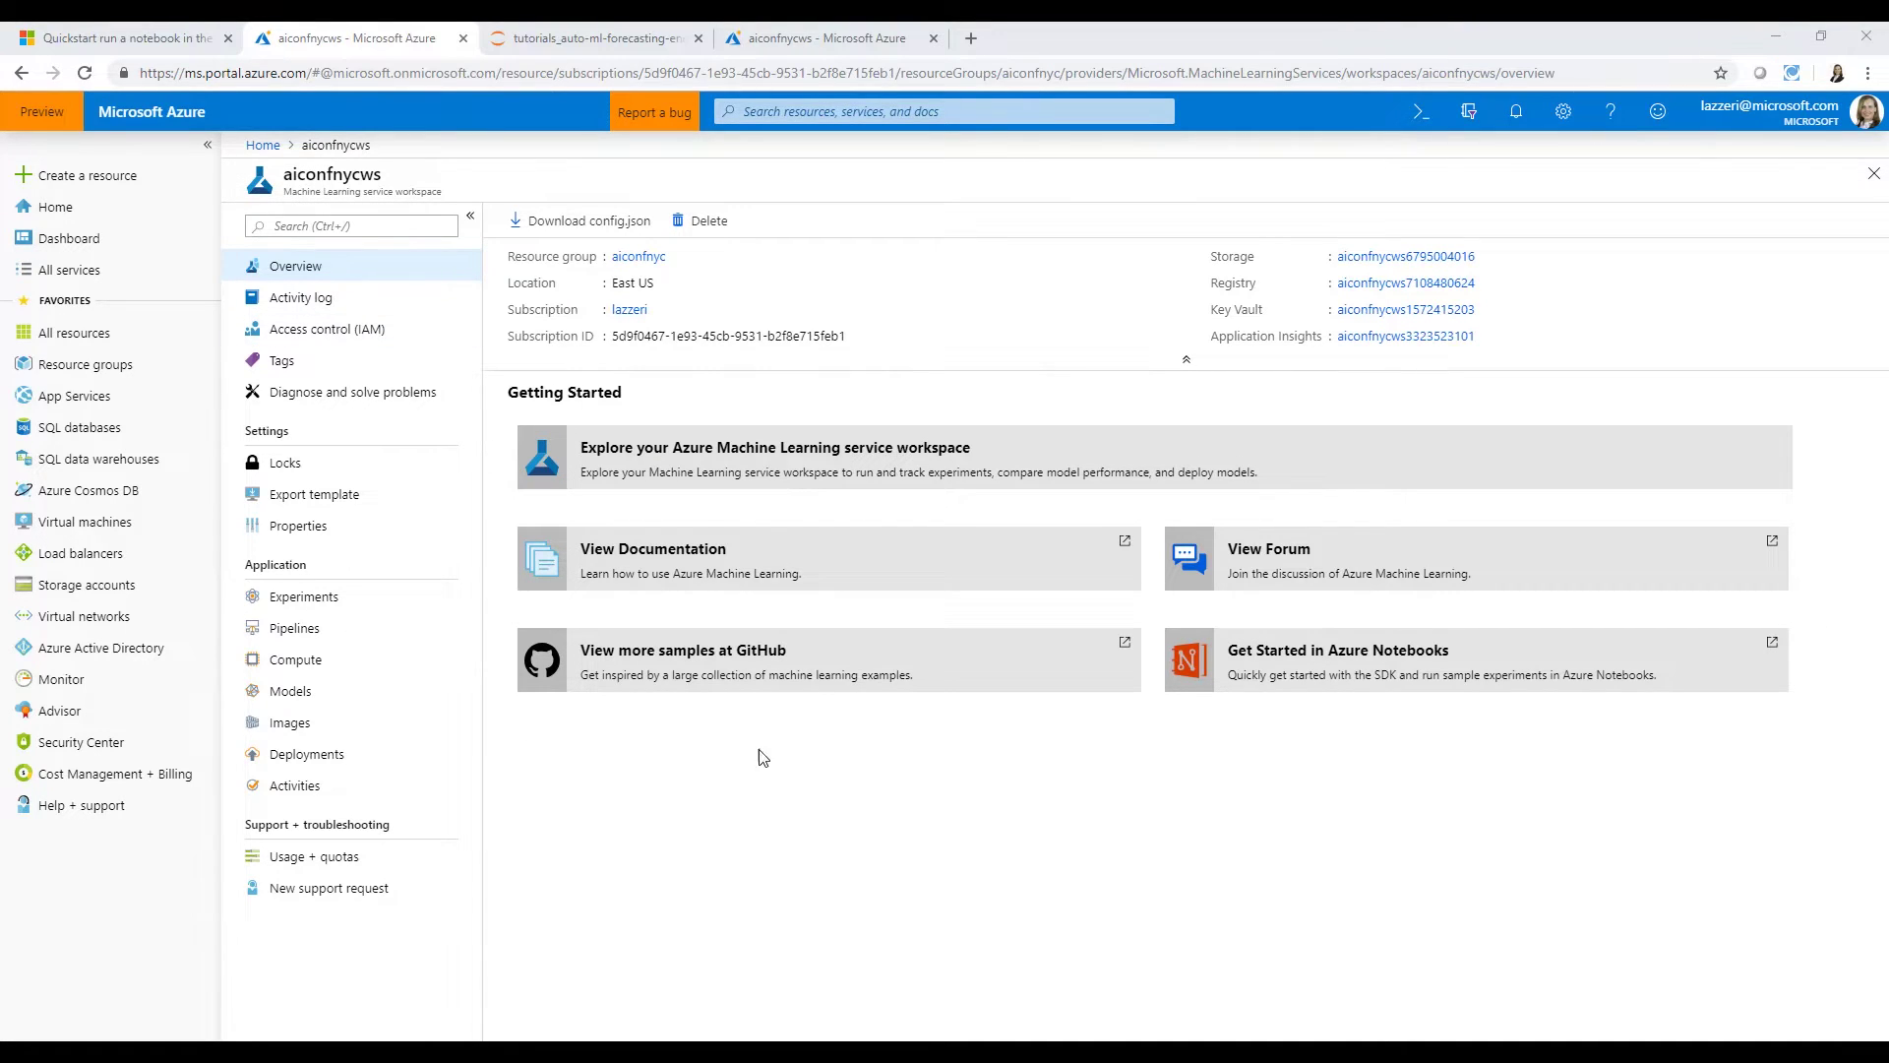
Step: Launch the sample notebooks via the 'Get Started in Azure Notebooks' card
click(1339, 673)
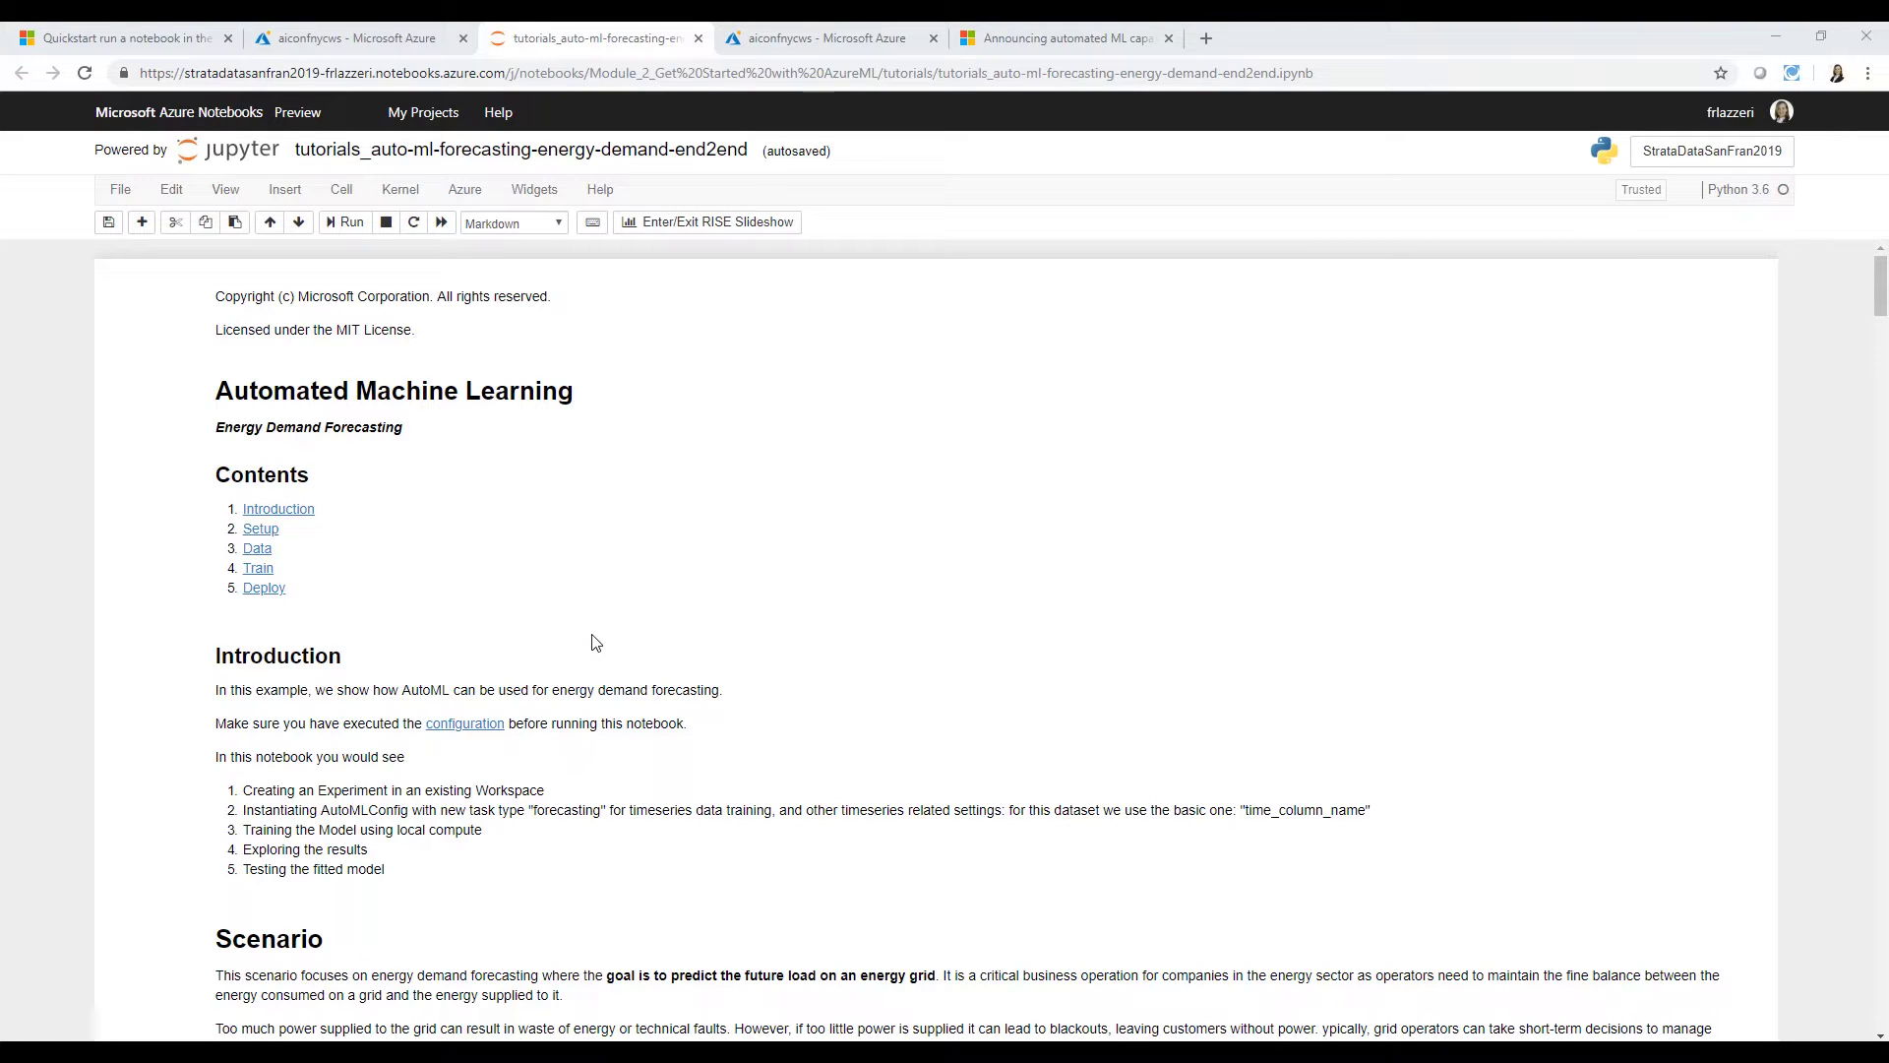
scroll(653, 666, down, 2)
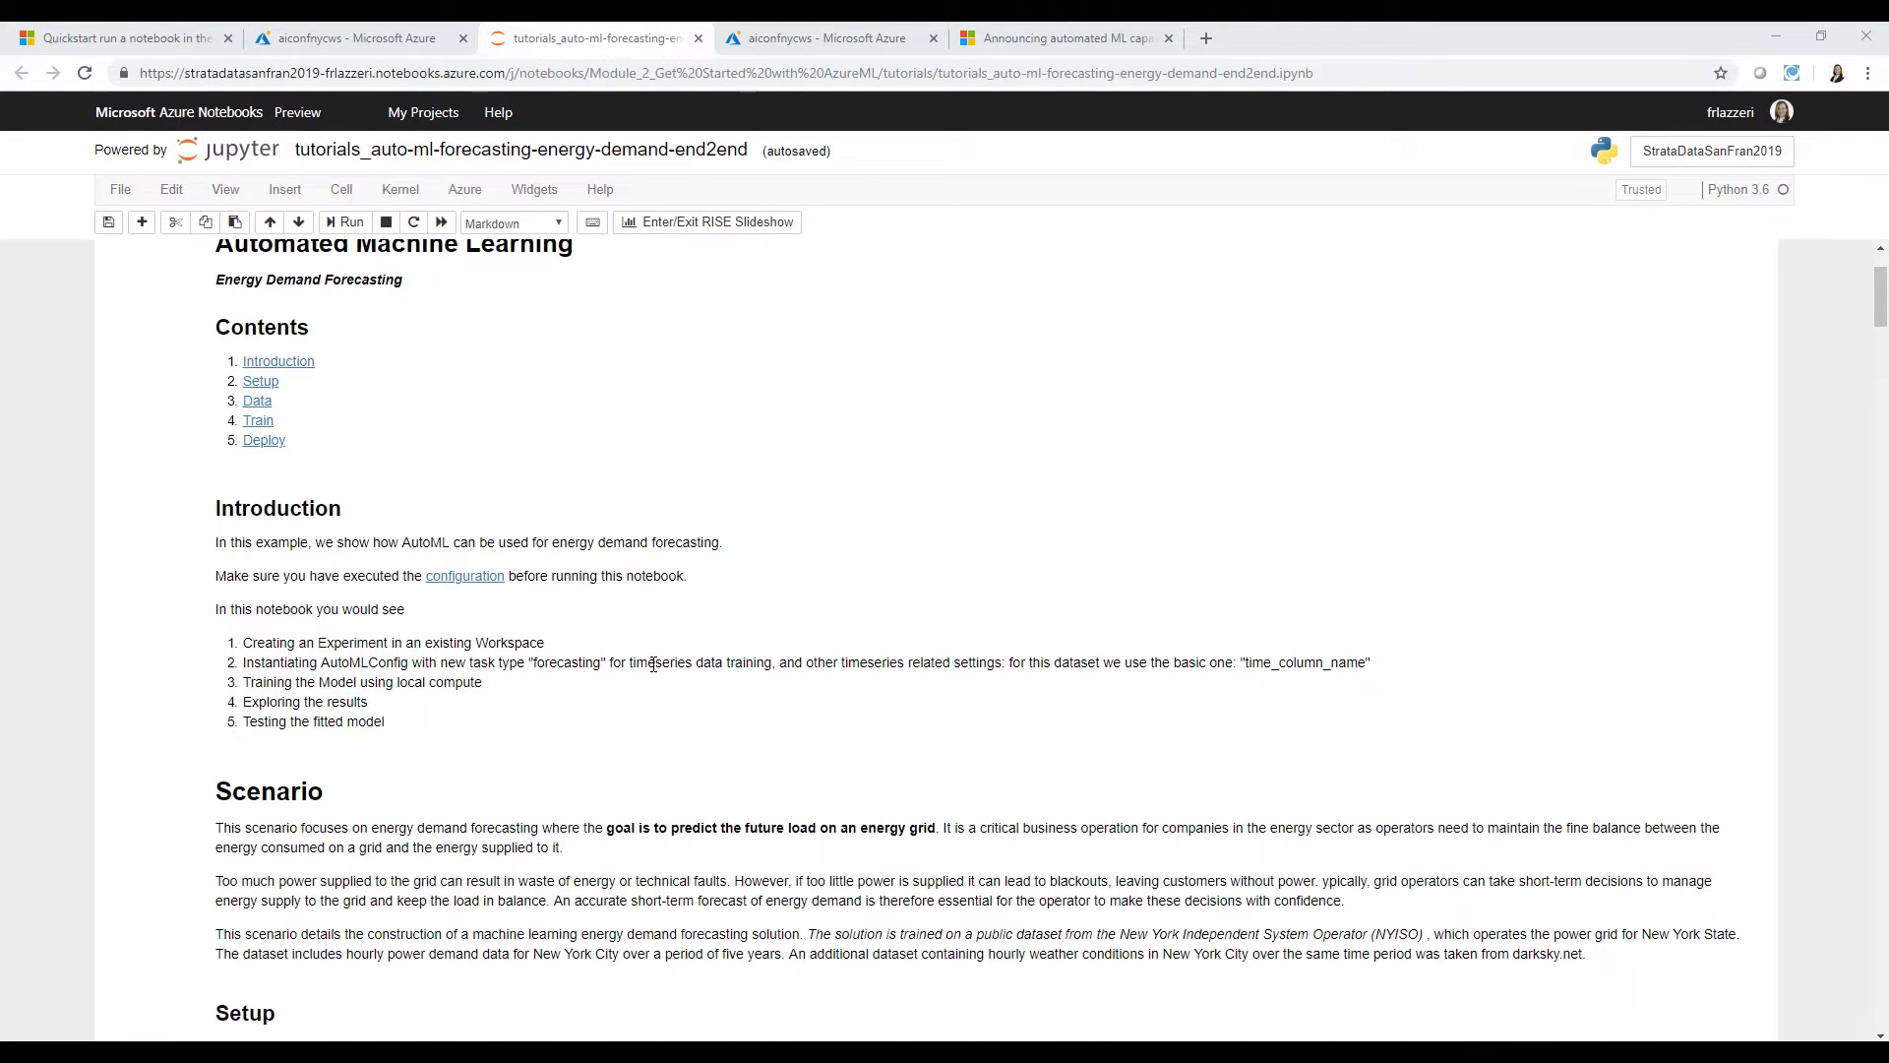
scroll(660, 678, down, 2)
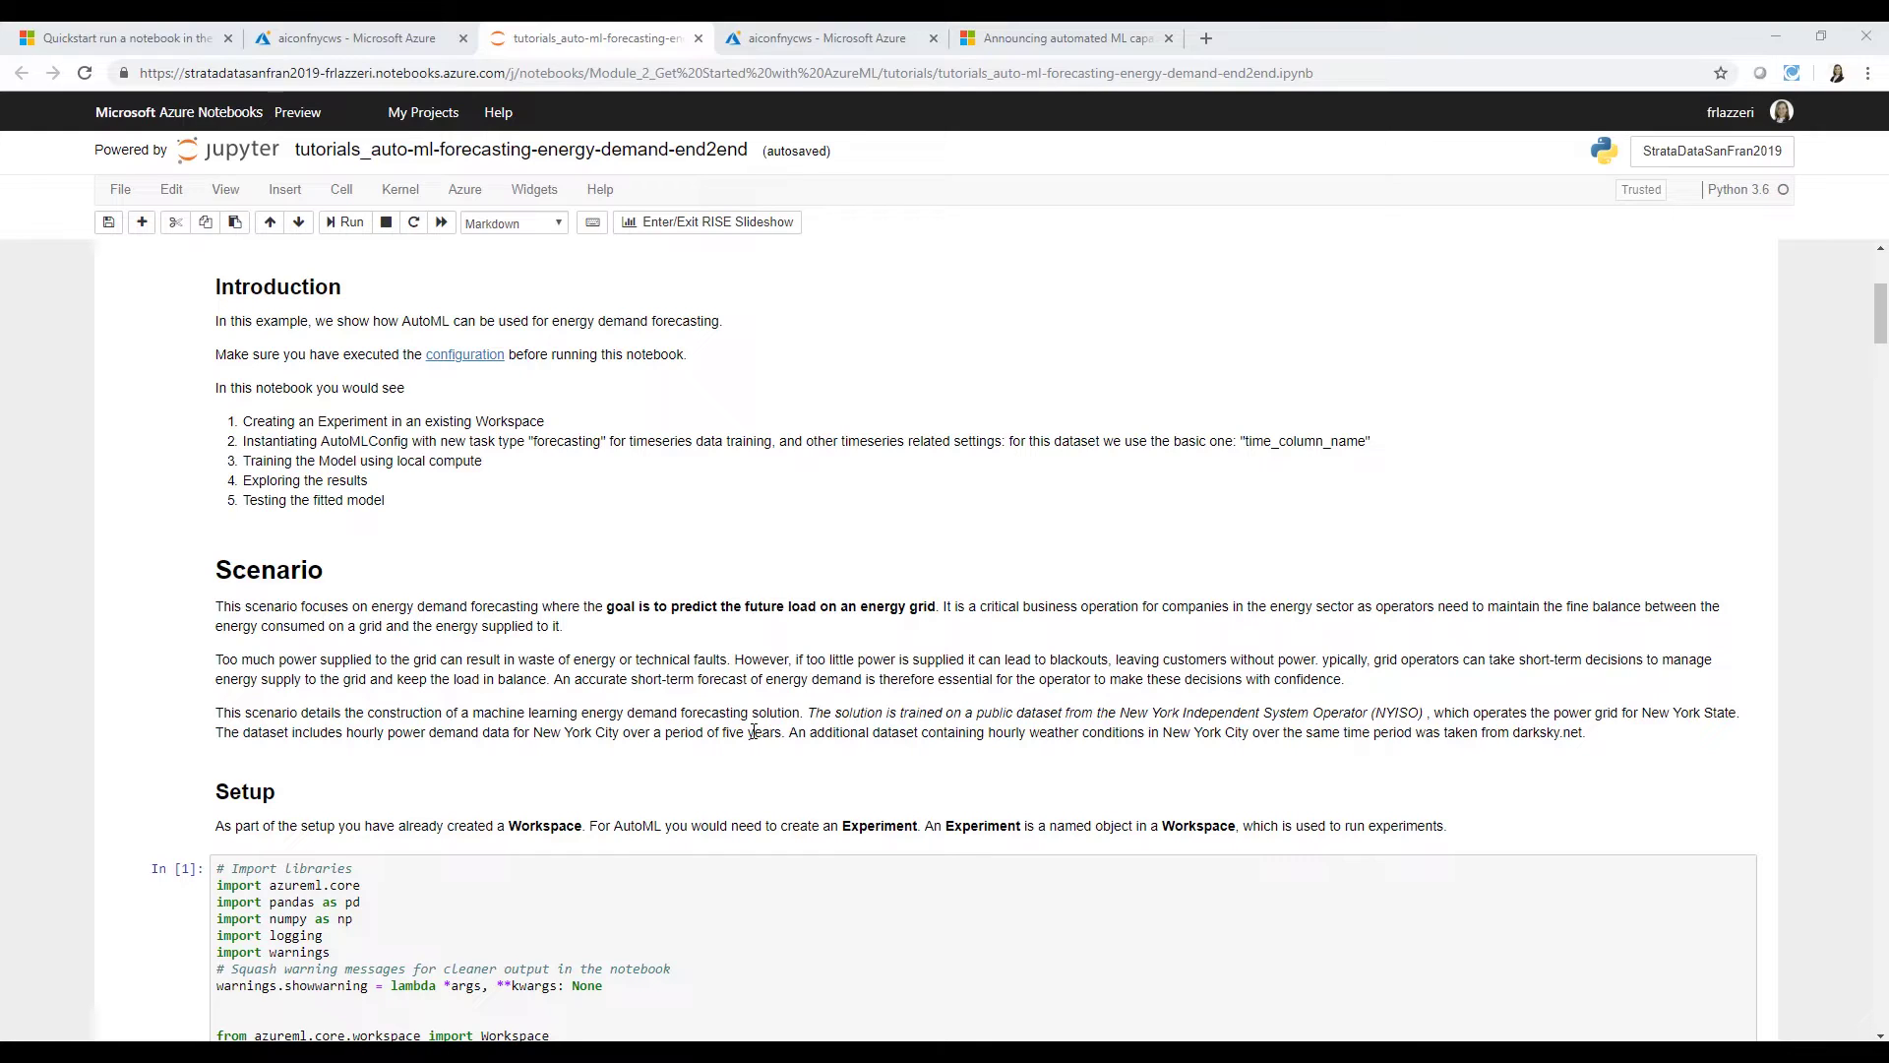
click(521, 735)
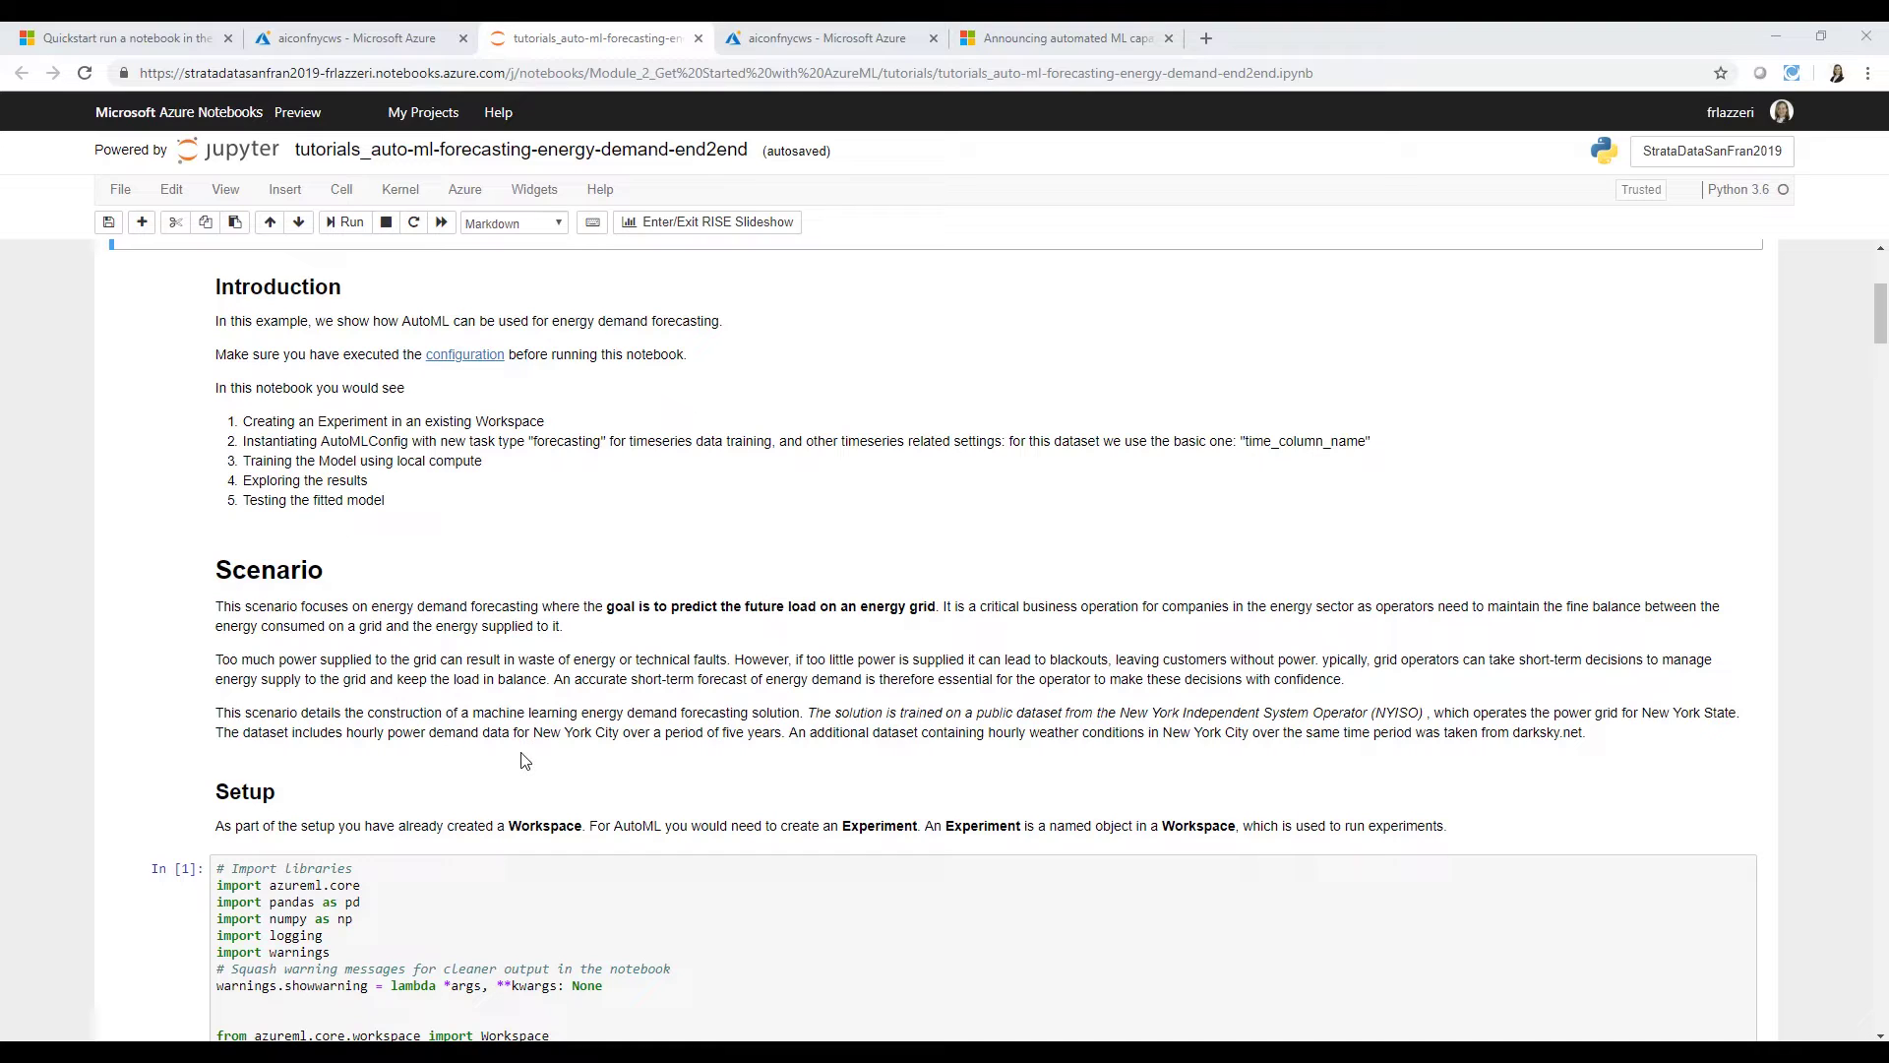
scroll(528, 768, down, 1)
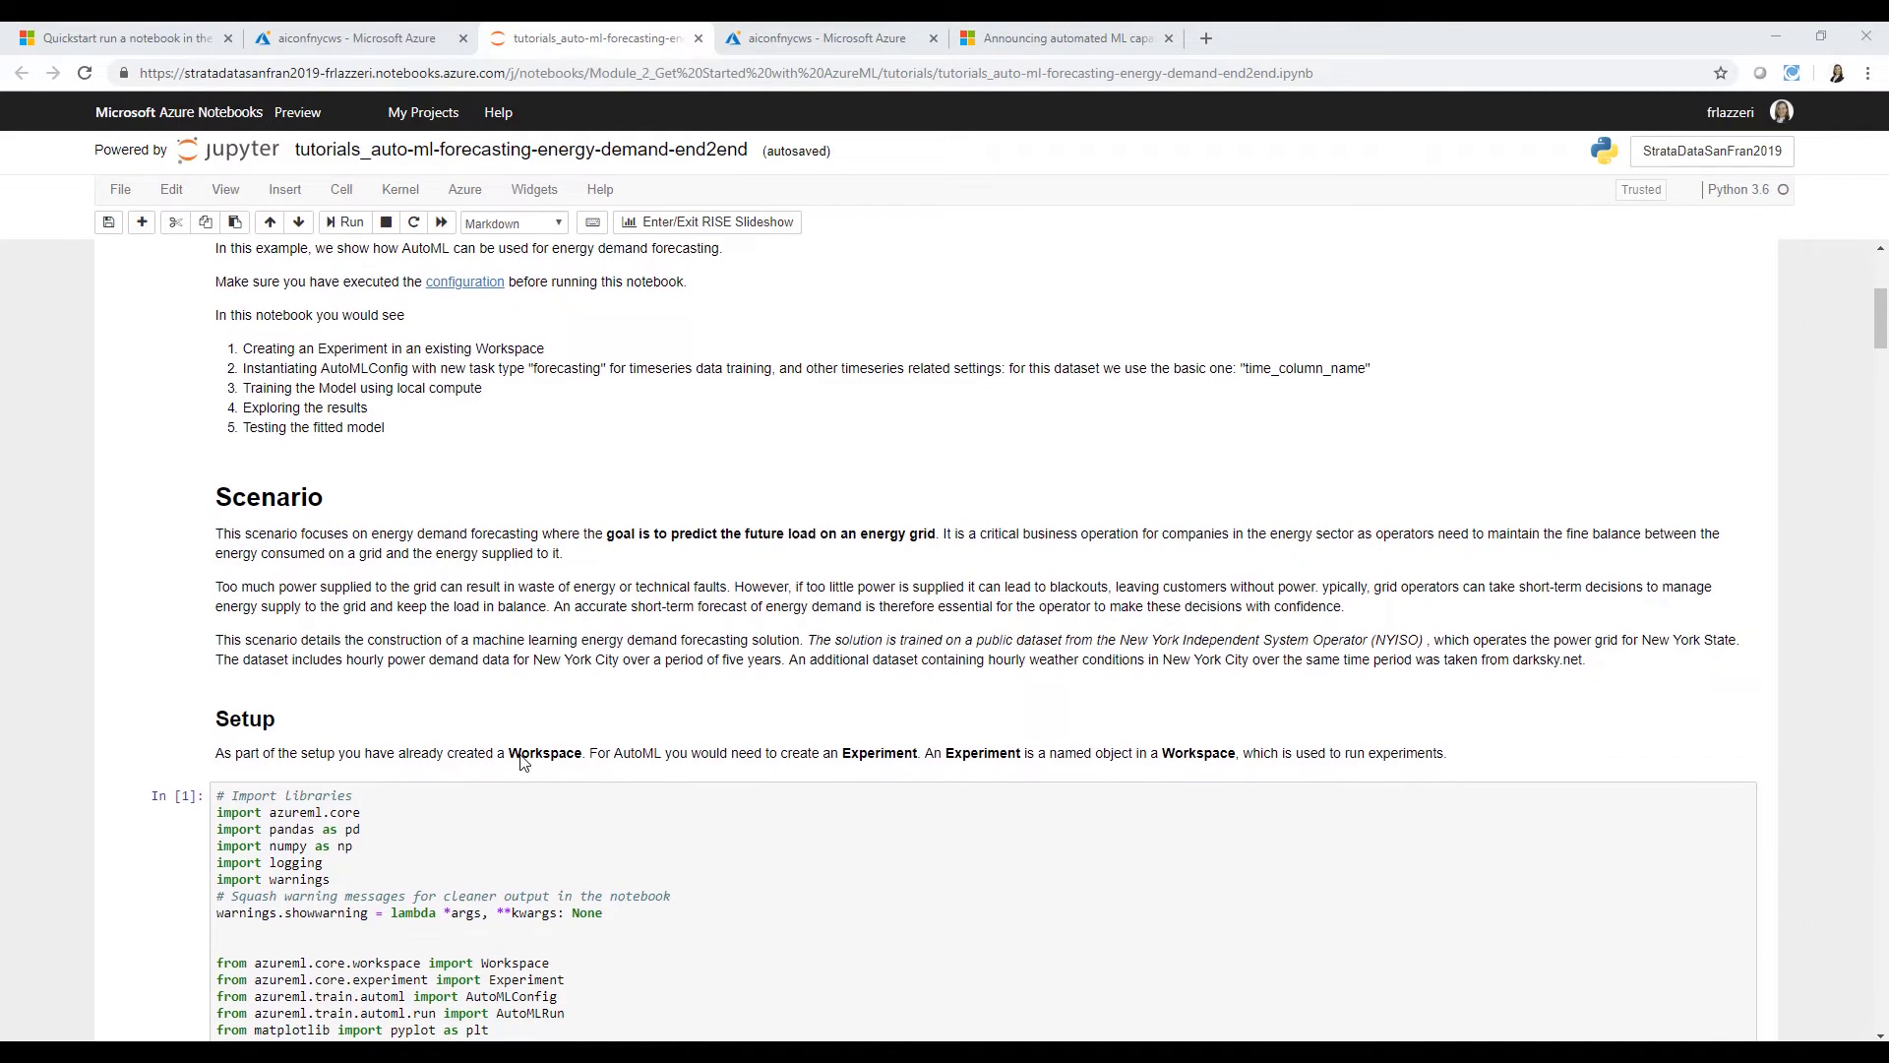
scroll(540, 778, down, 1)
scroll(538, 776, down, 1)
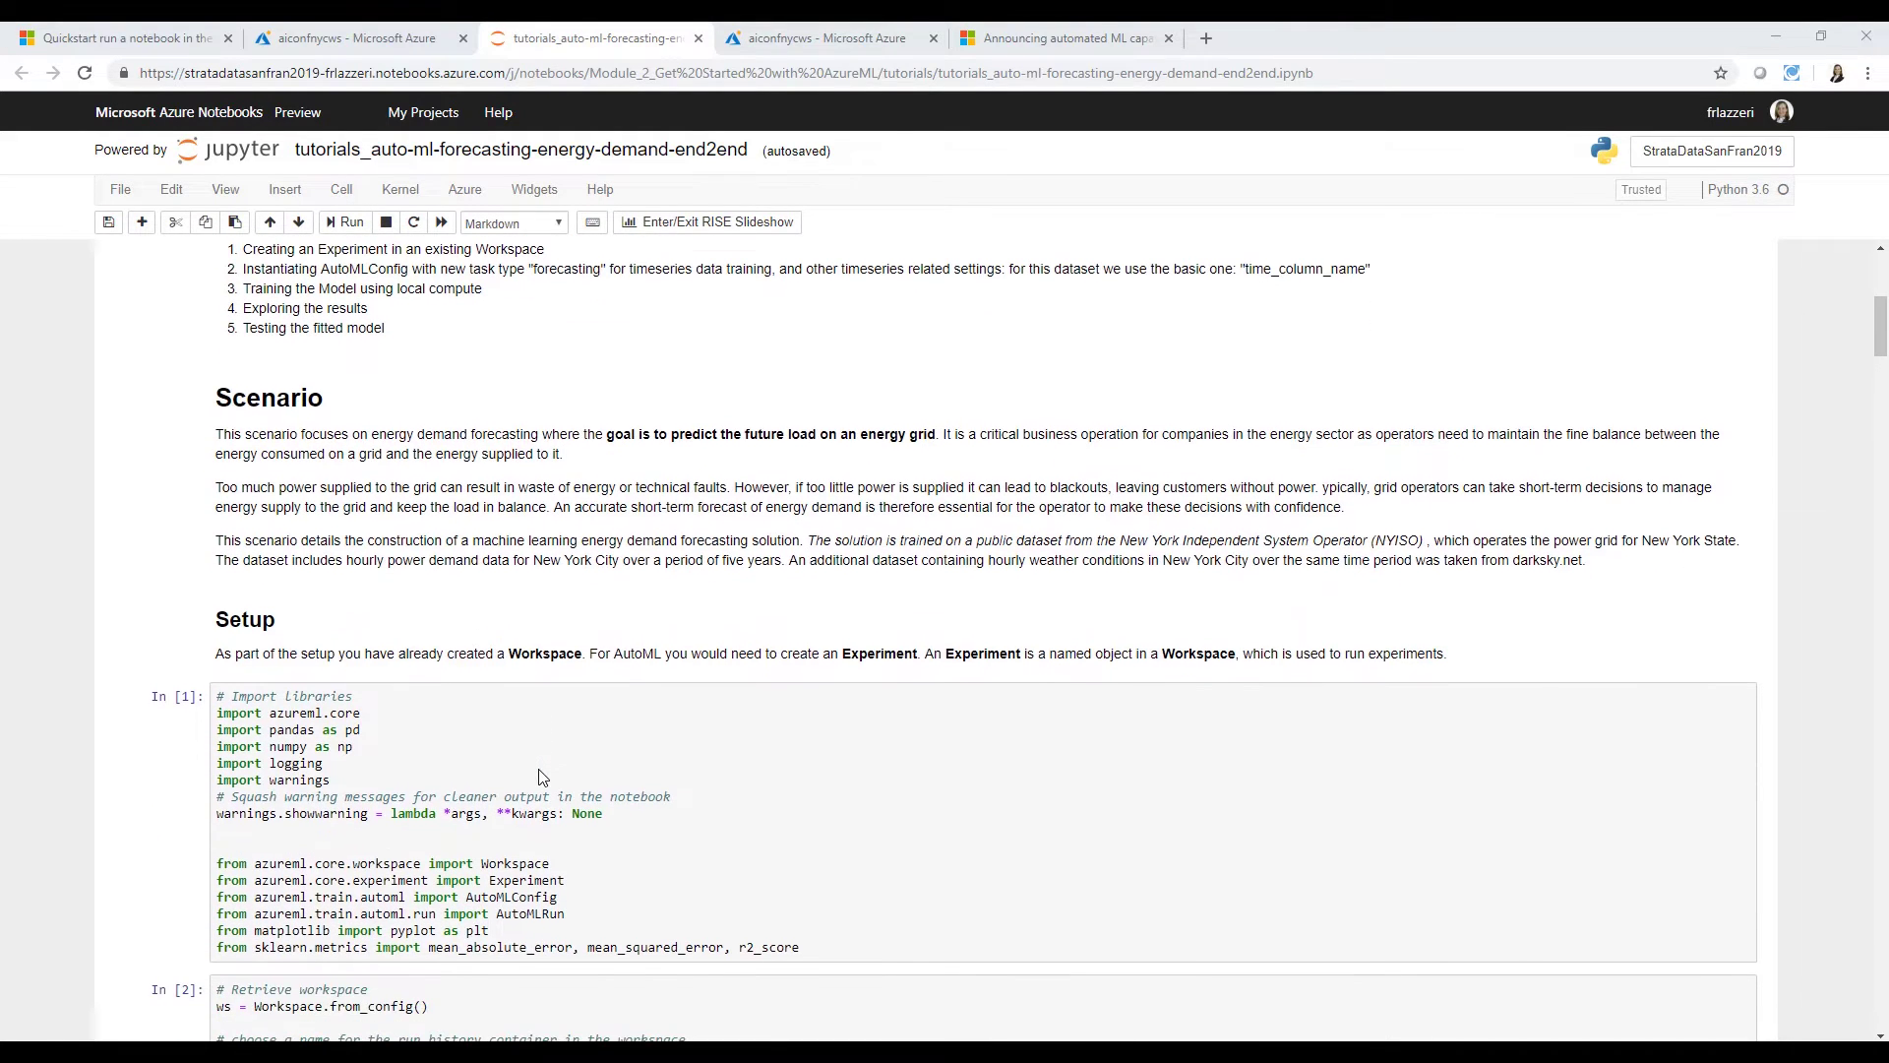
scroll(538, 778, down, 1)
scroll(645, 794, down, 1)
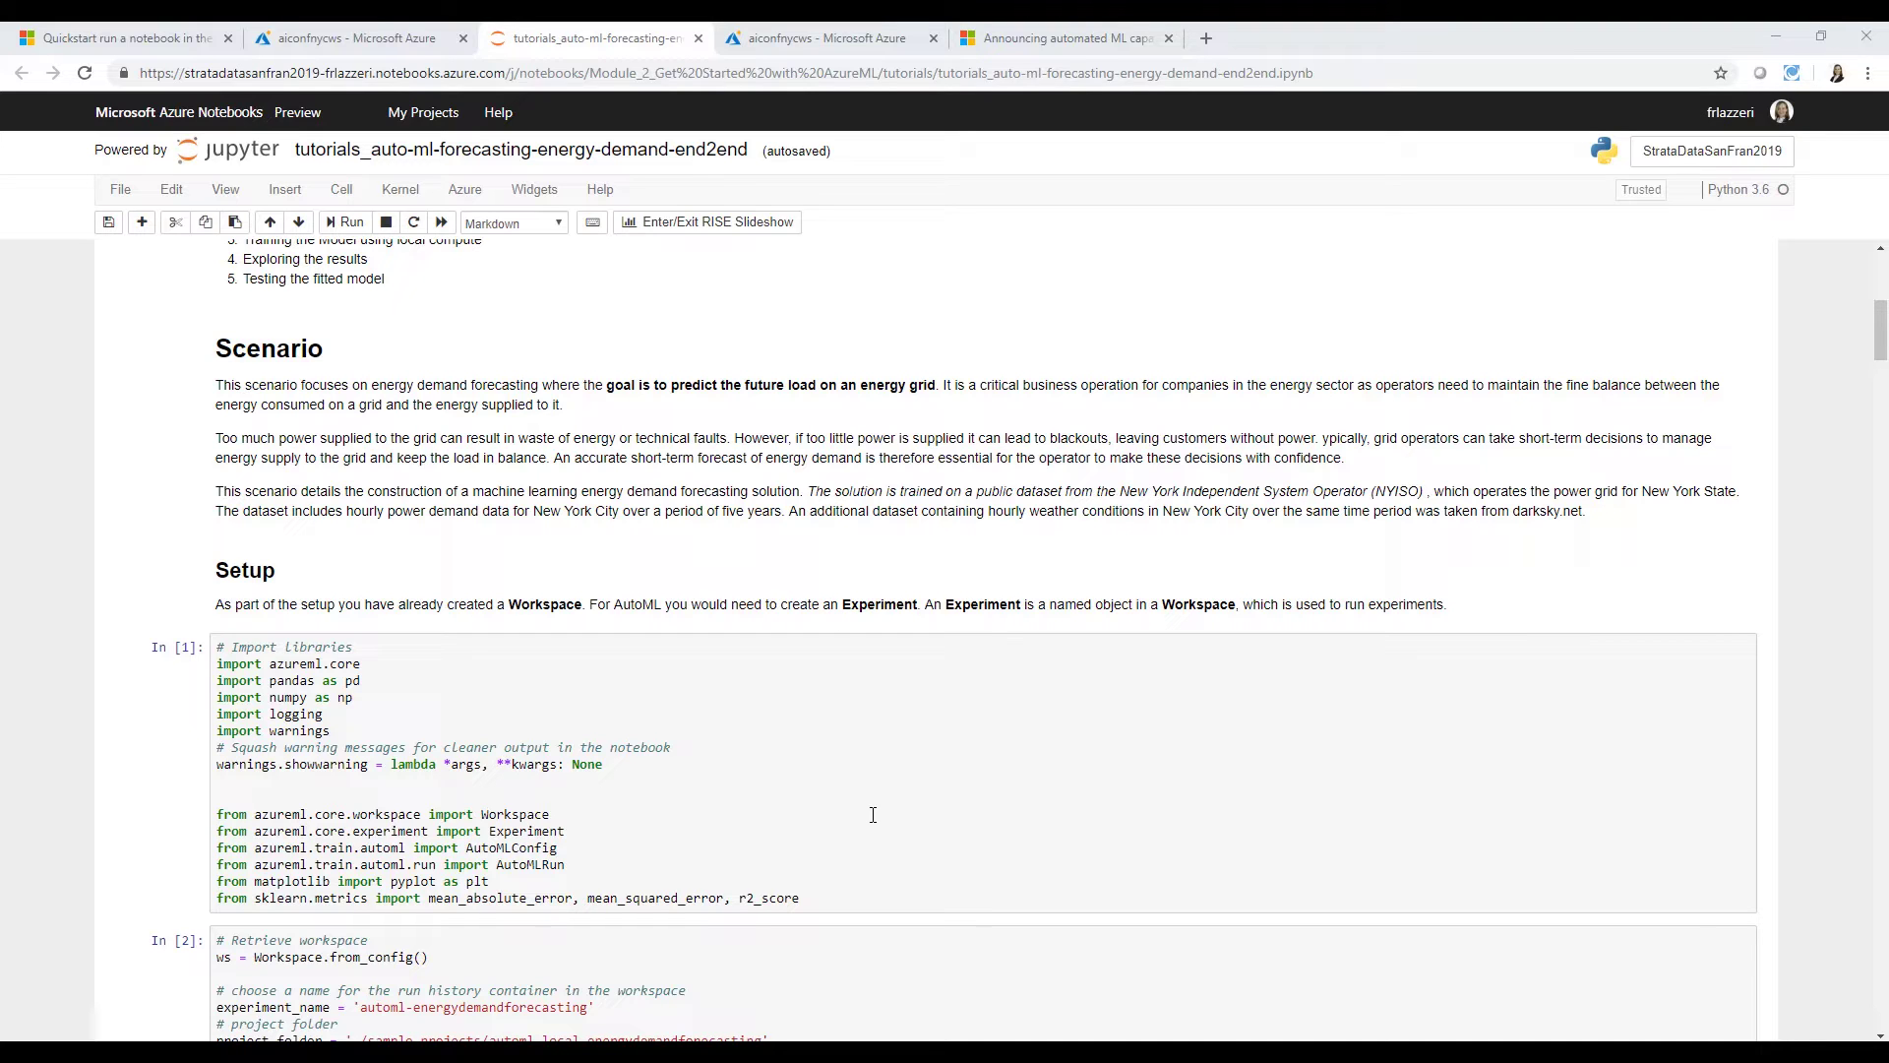
scroll(873, 814, down, 1)
scroll(871, 815, down, 1)
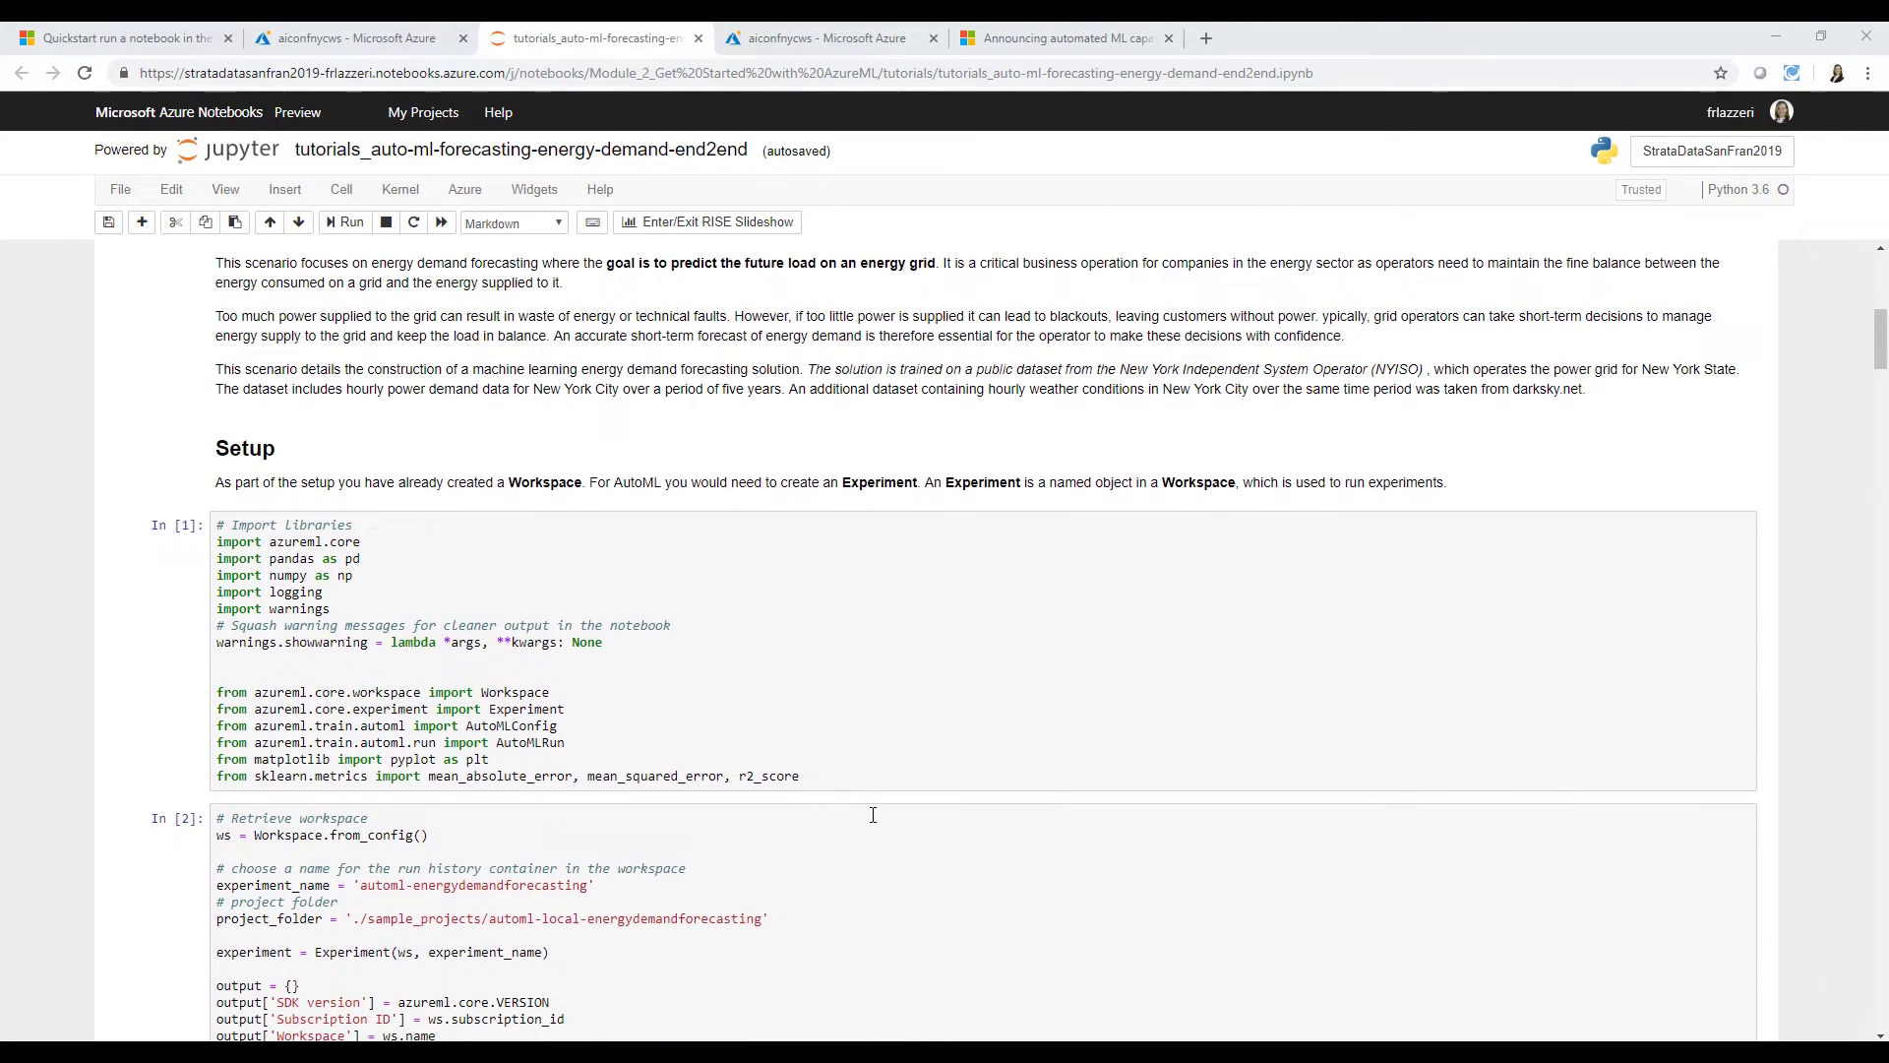
scroll(873, 815, down, 1)
scroll(871, 818, down, 1)
scroll(873, 818, down, 1)
click(228, 622)
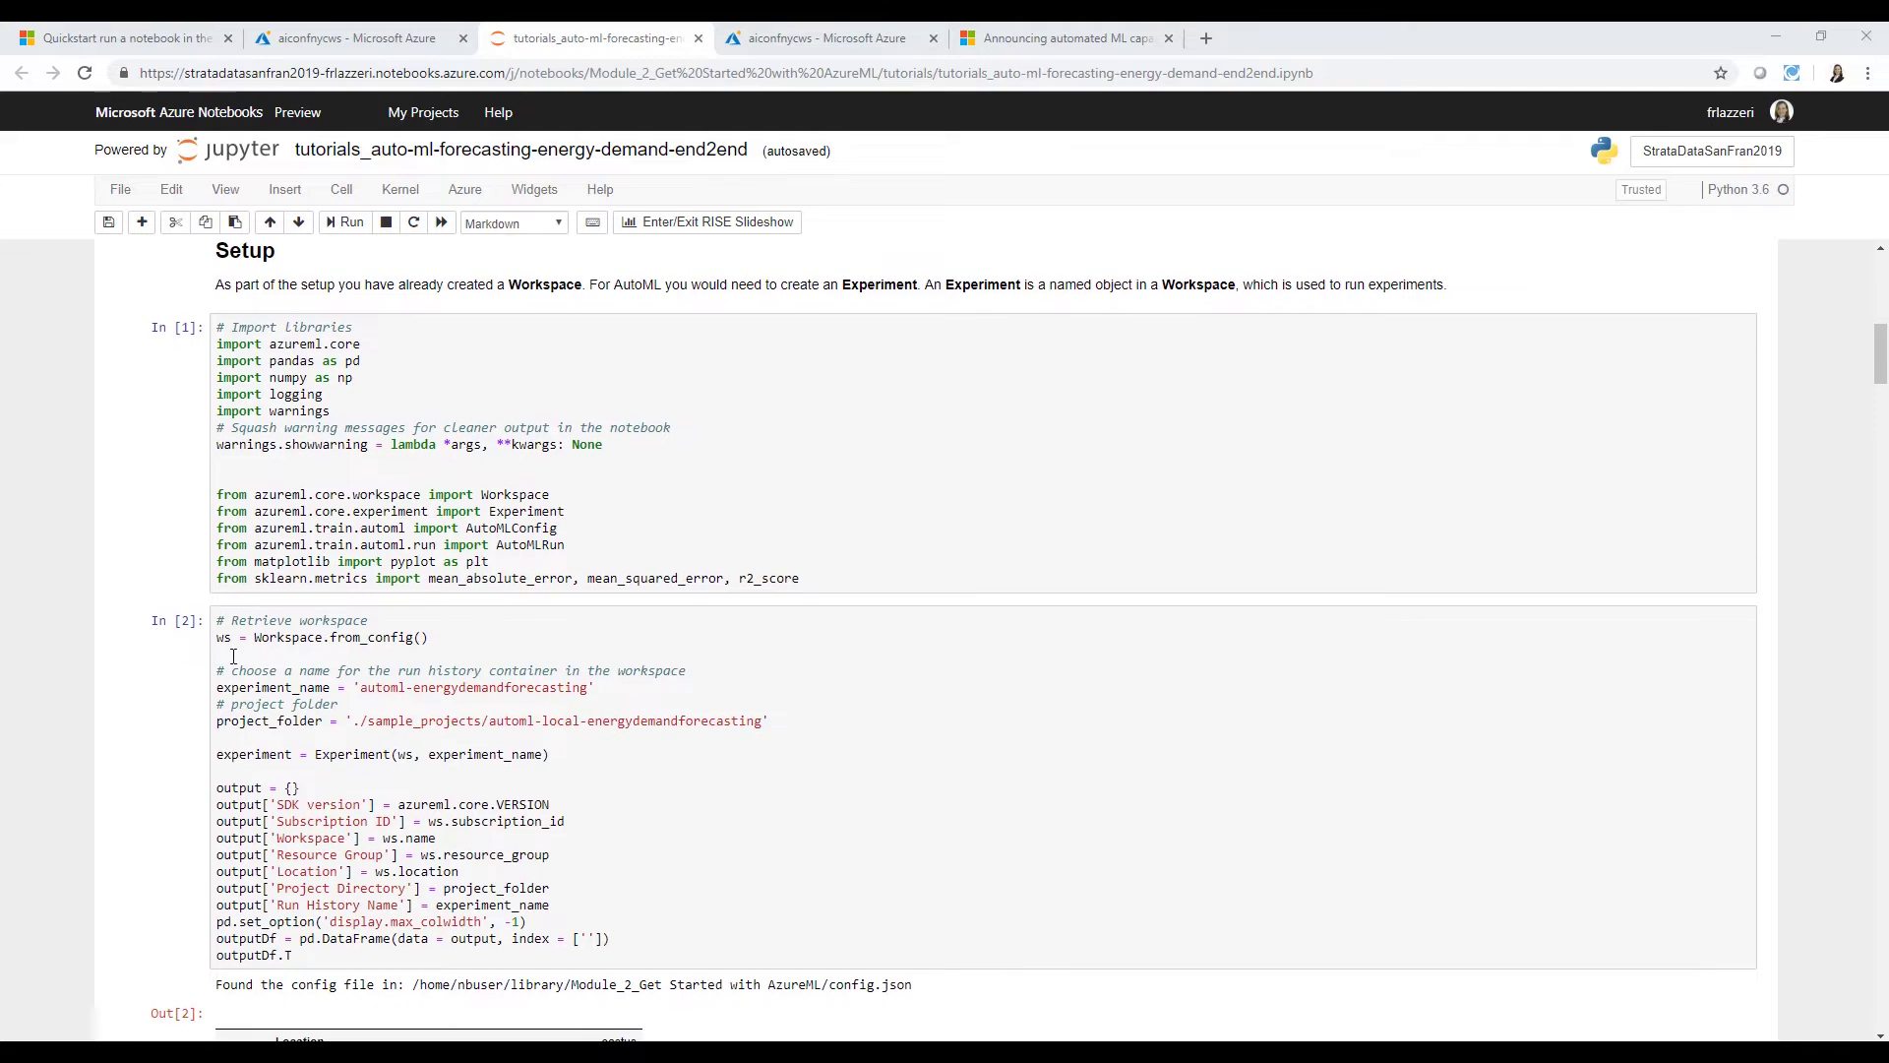
drag(229, 622, 429, 638)
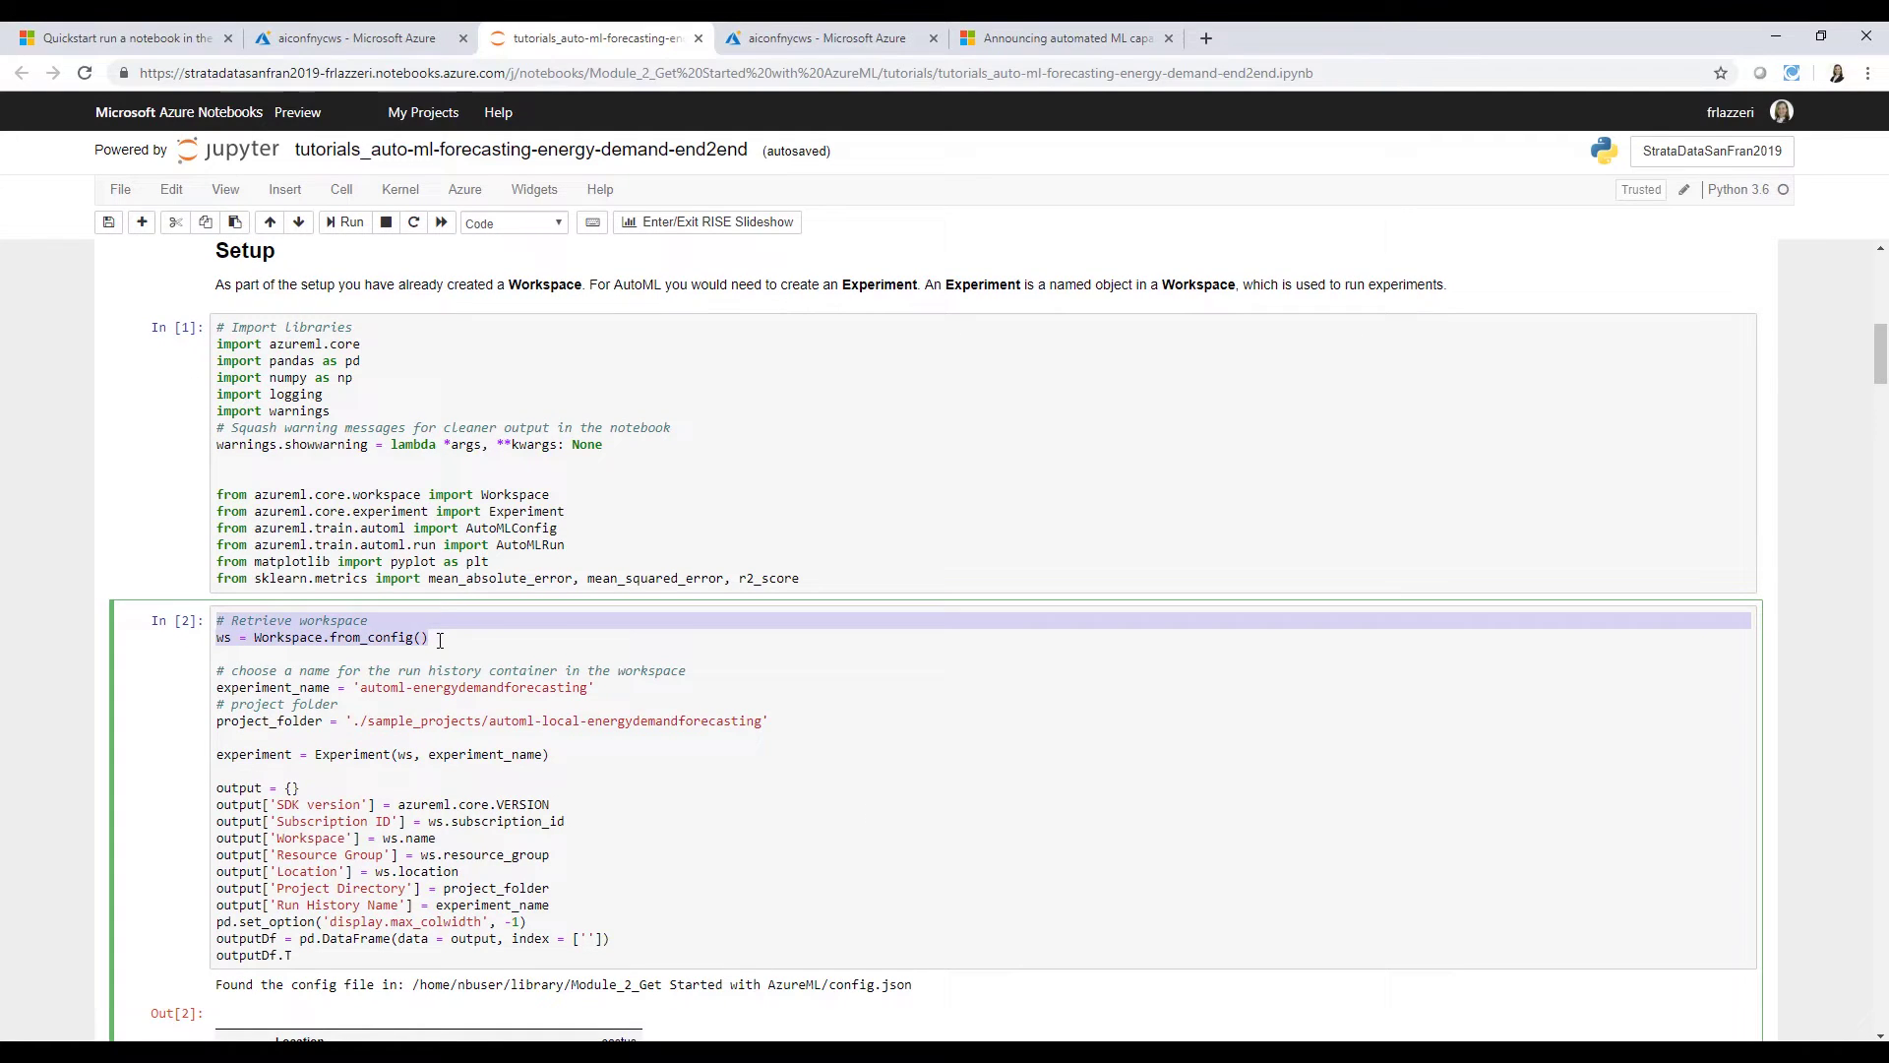
click(603, 686)
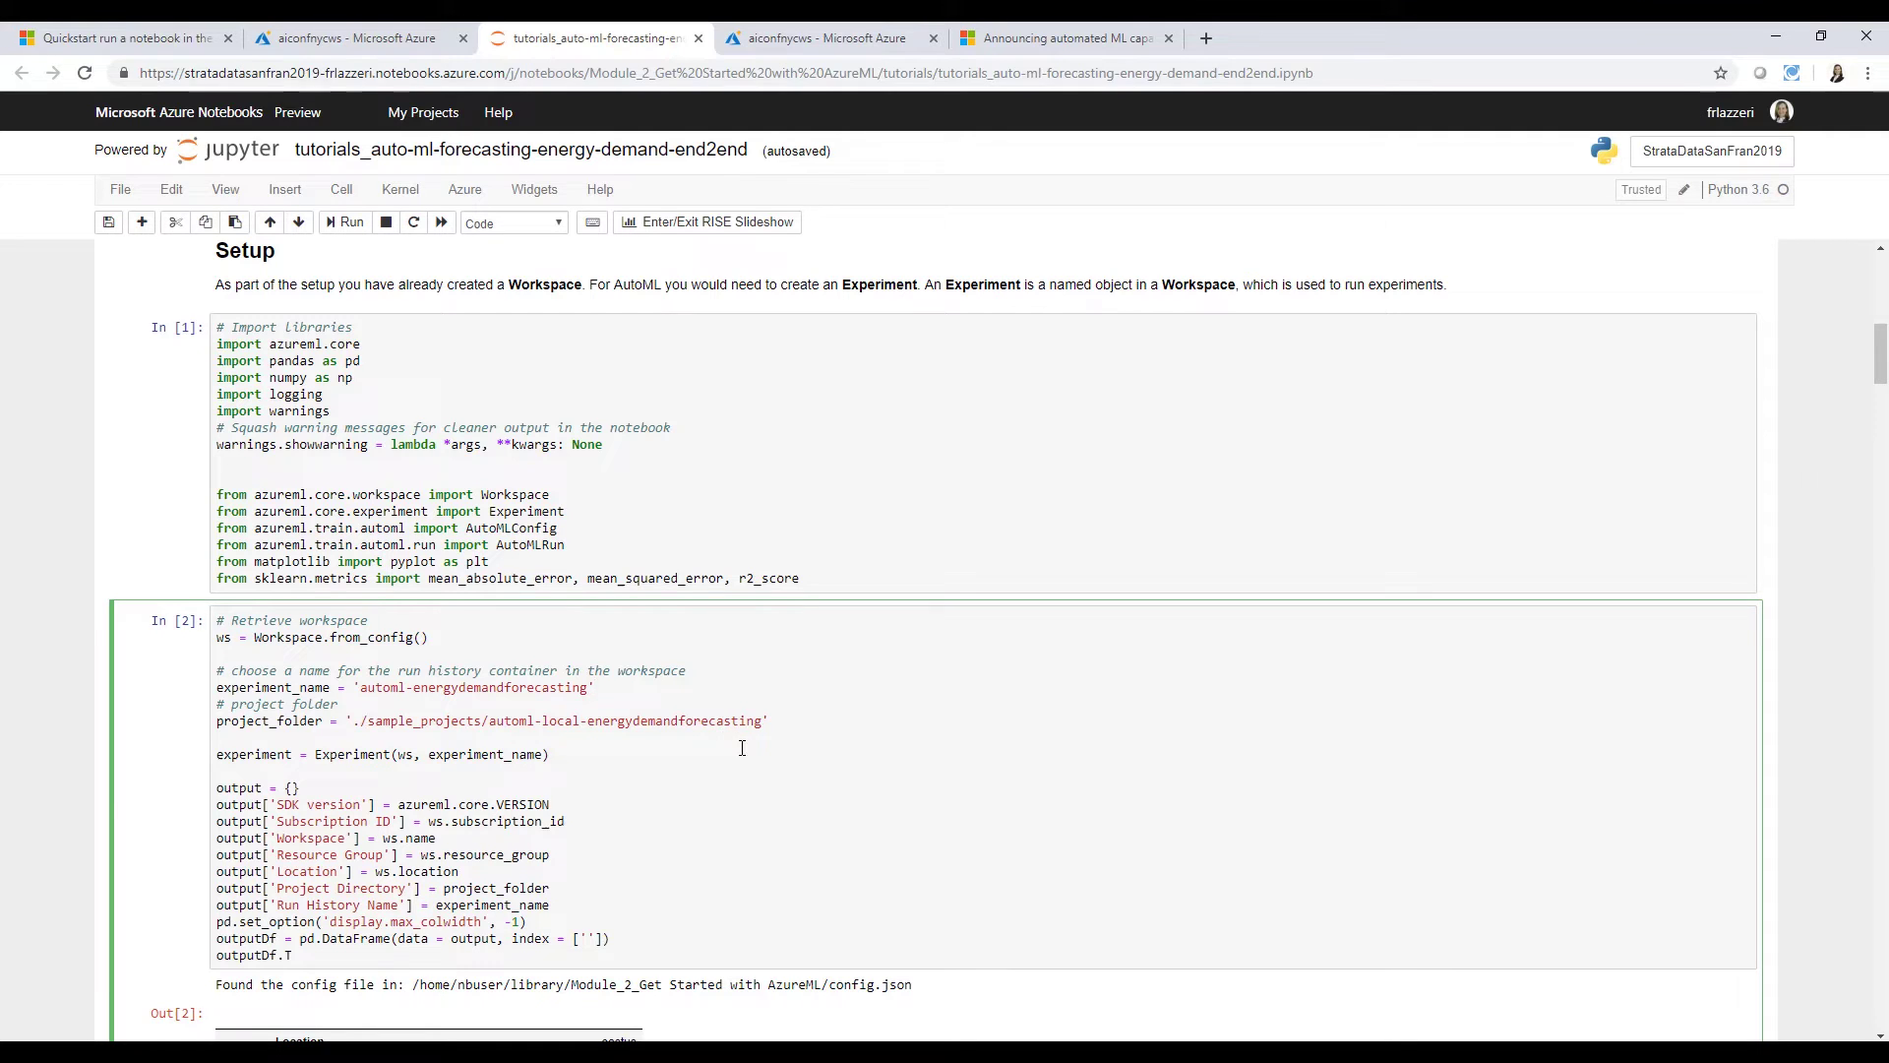
scroll(621, 745, up, 1)
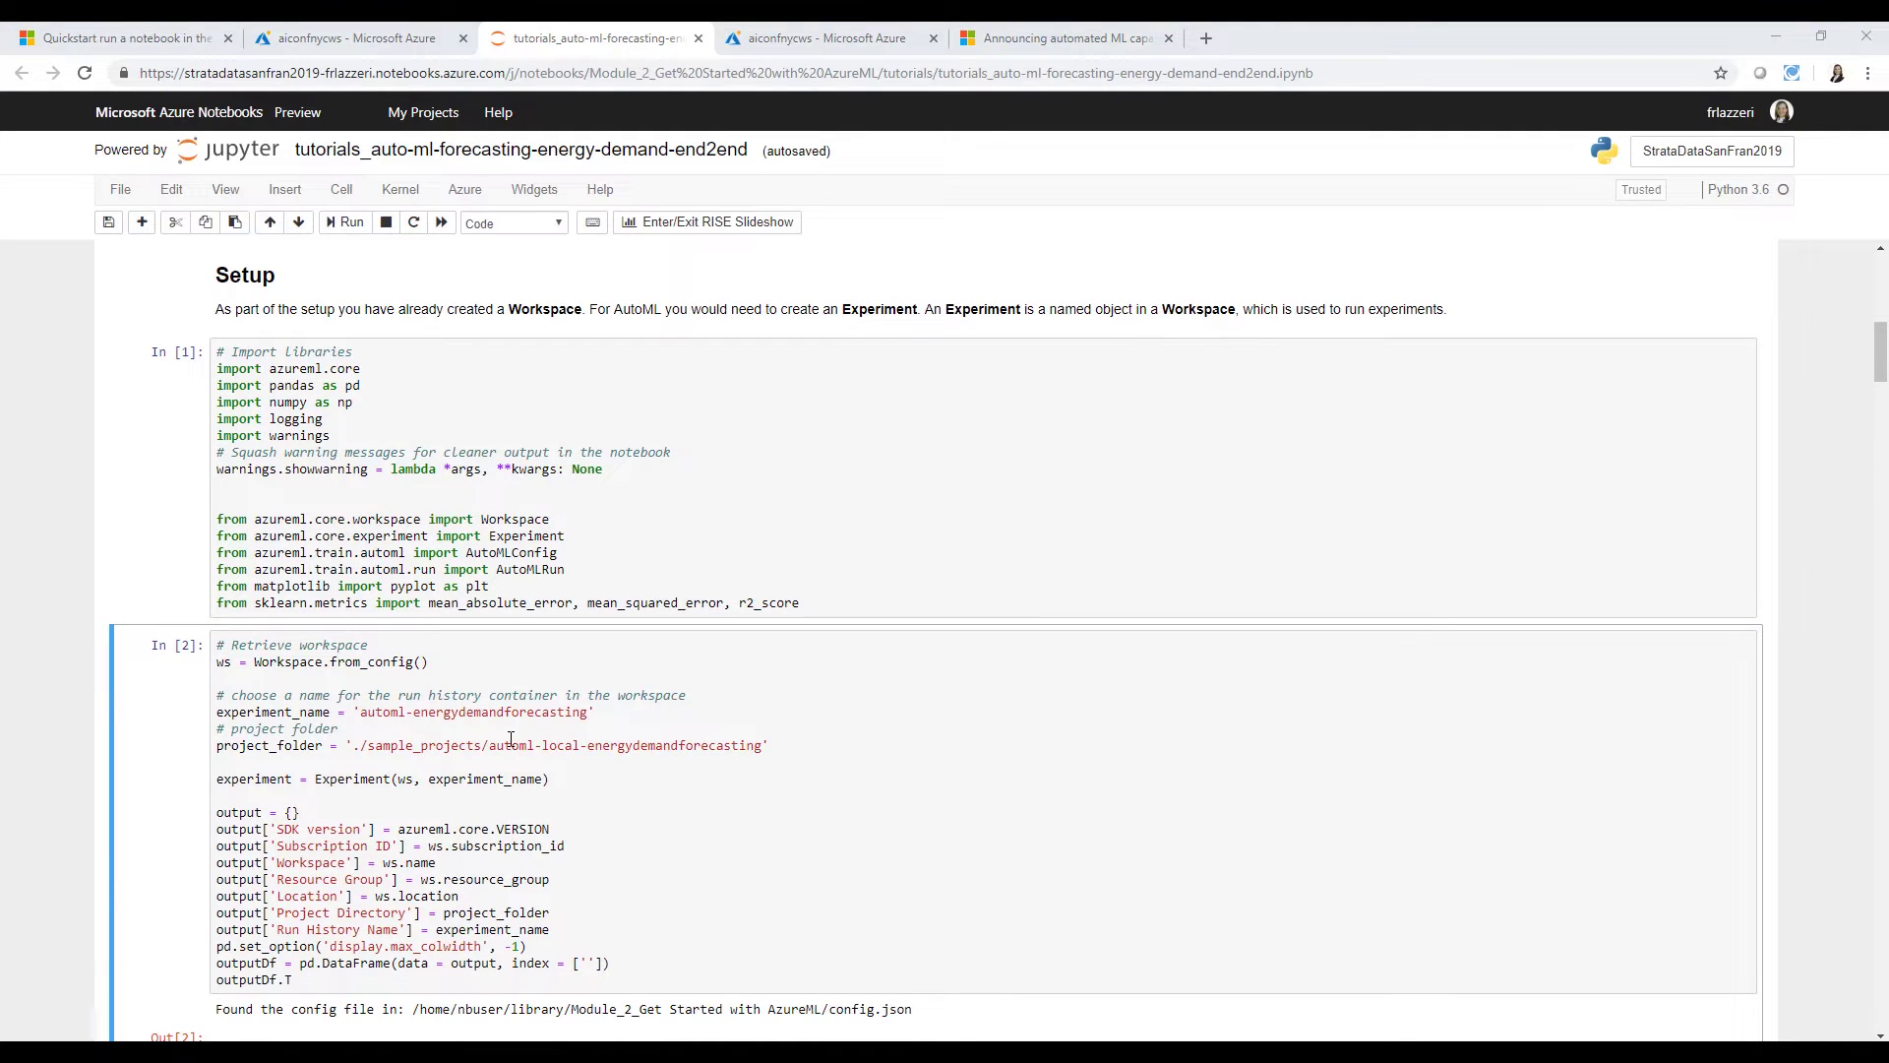
scroll(511, 738, down, 2)
scroll(509, 743, down, 1)
scroll(502, 750, down, 1)
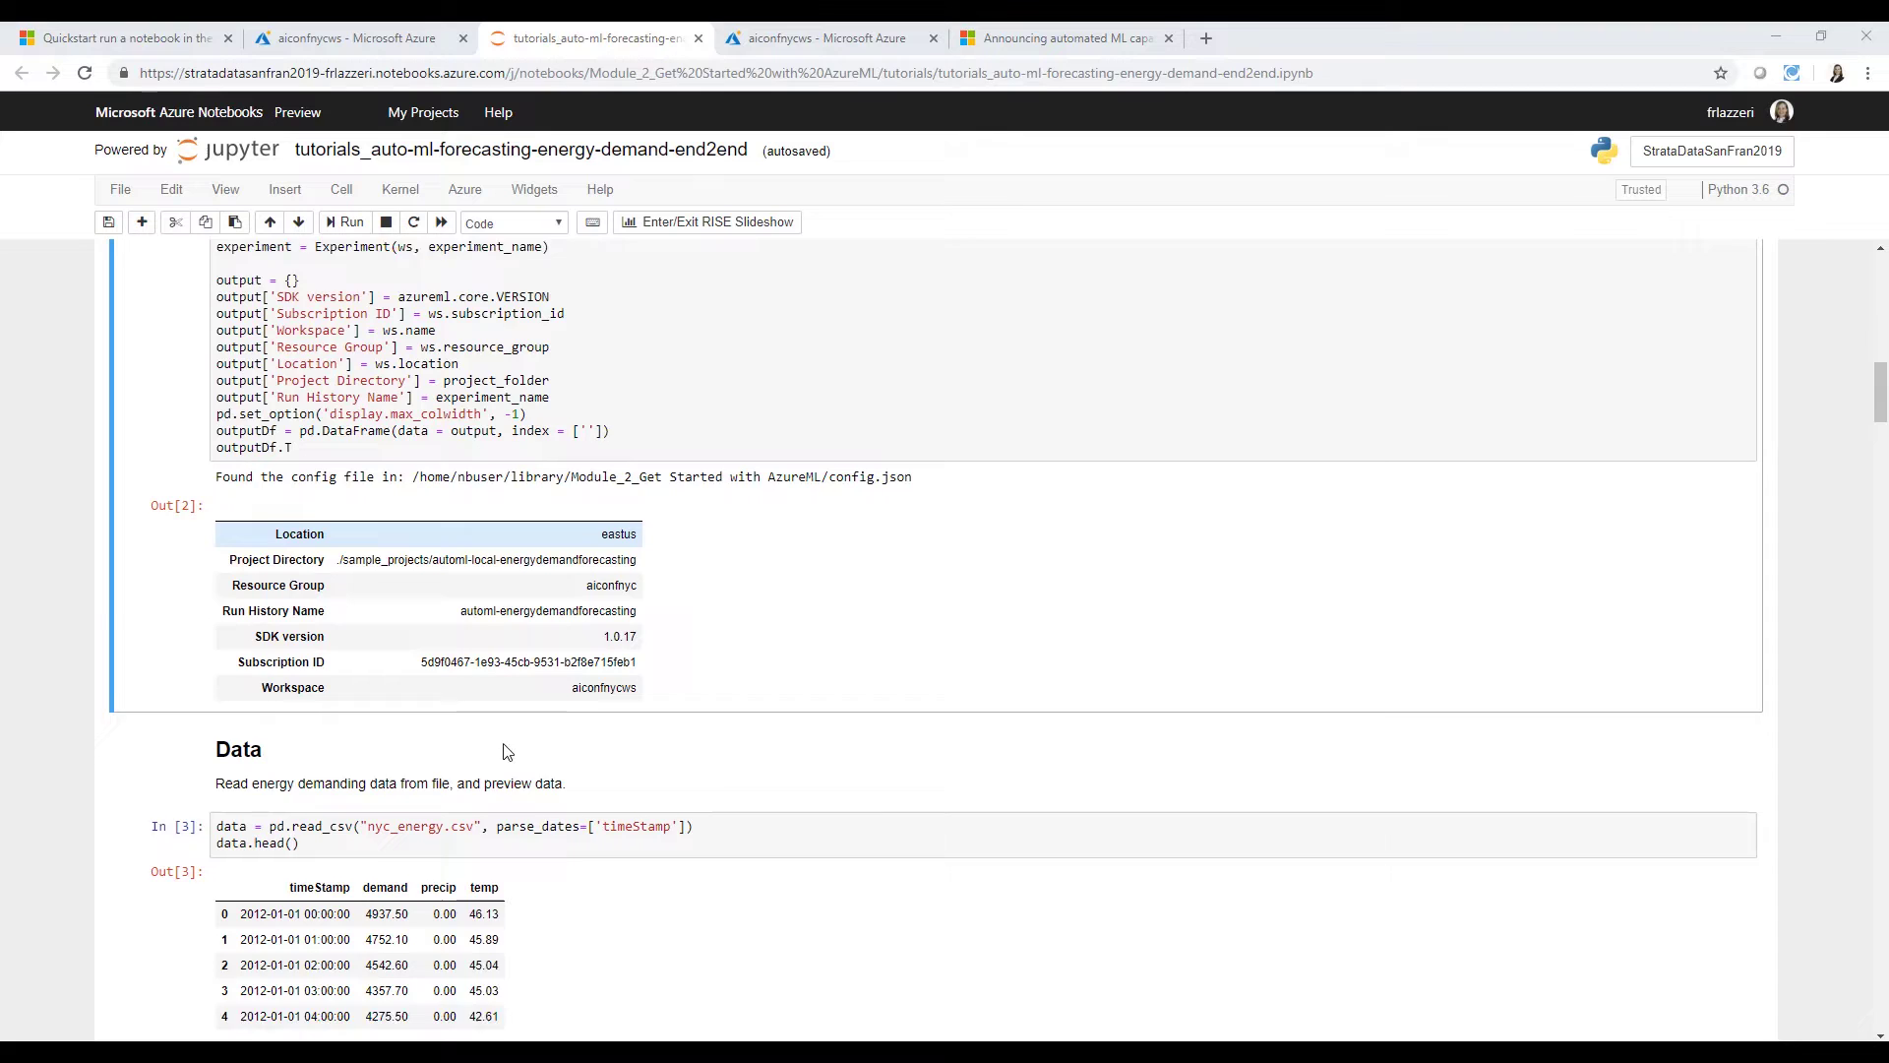
scroll(501, 752, down, 1)
scroll(503, 752, down, 1)
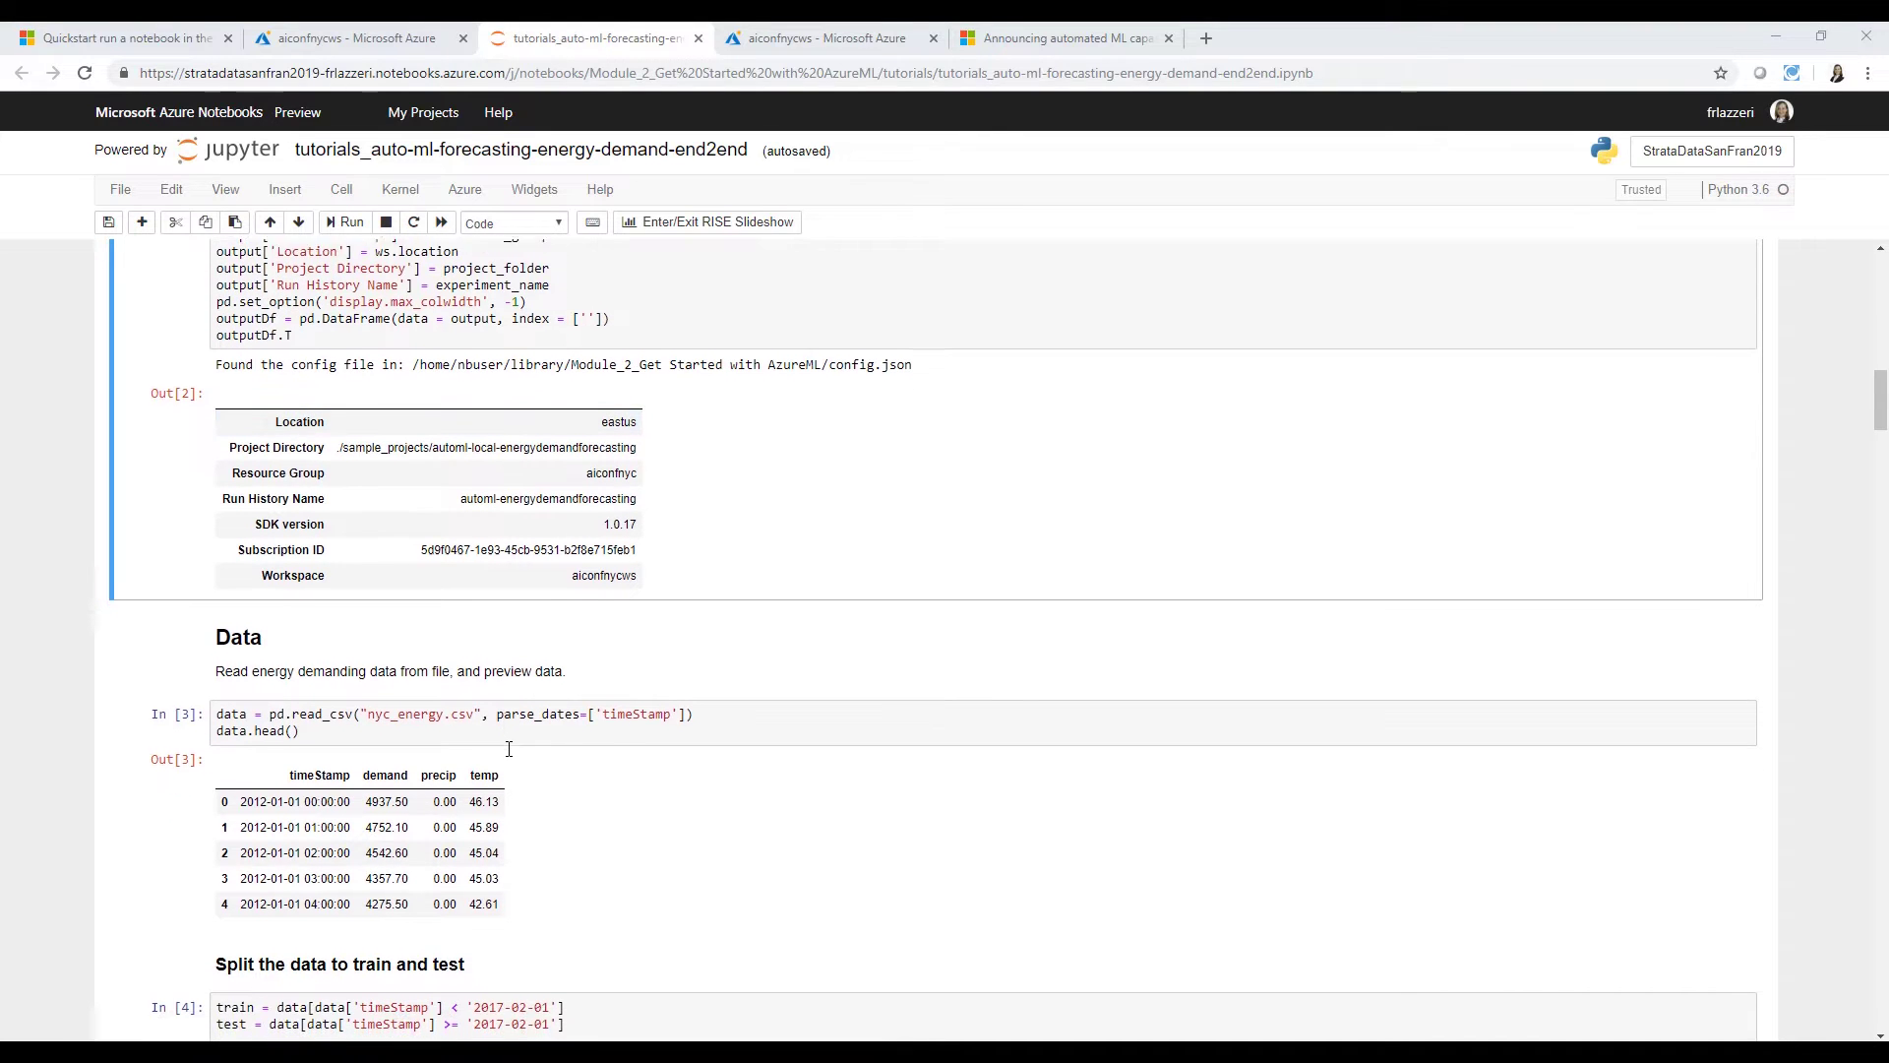
scroll(524, 759, down, 1)
scroll(577, 735, down, 1)
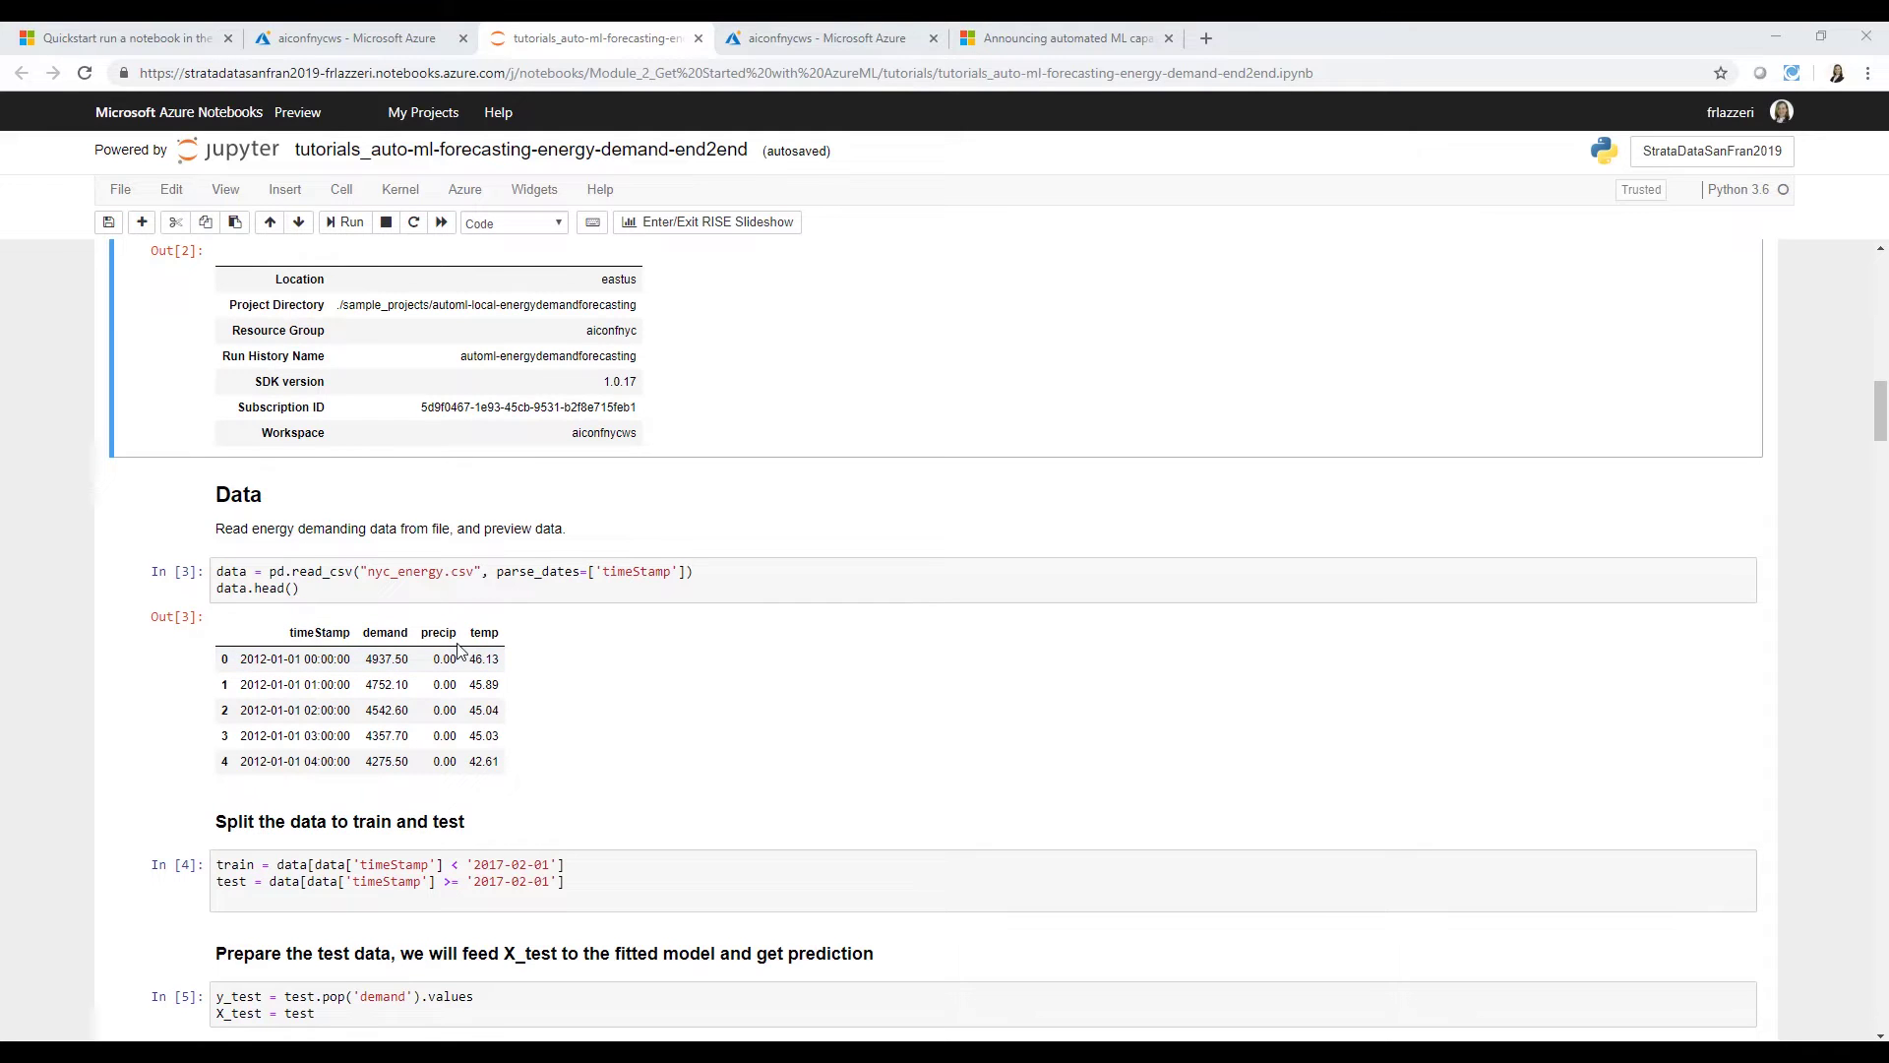
scroll(612, 696, down, 2)
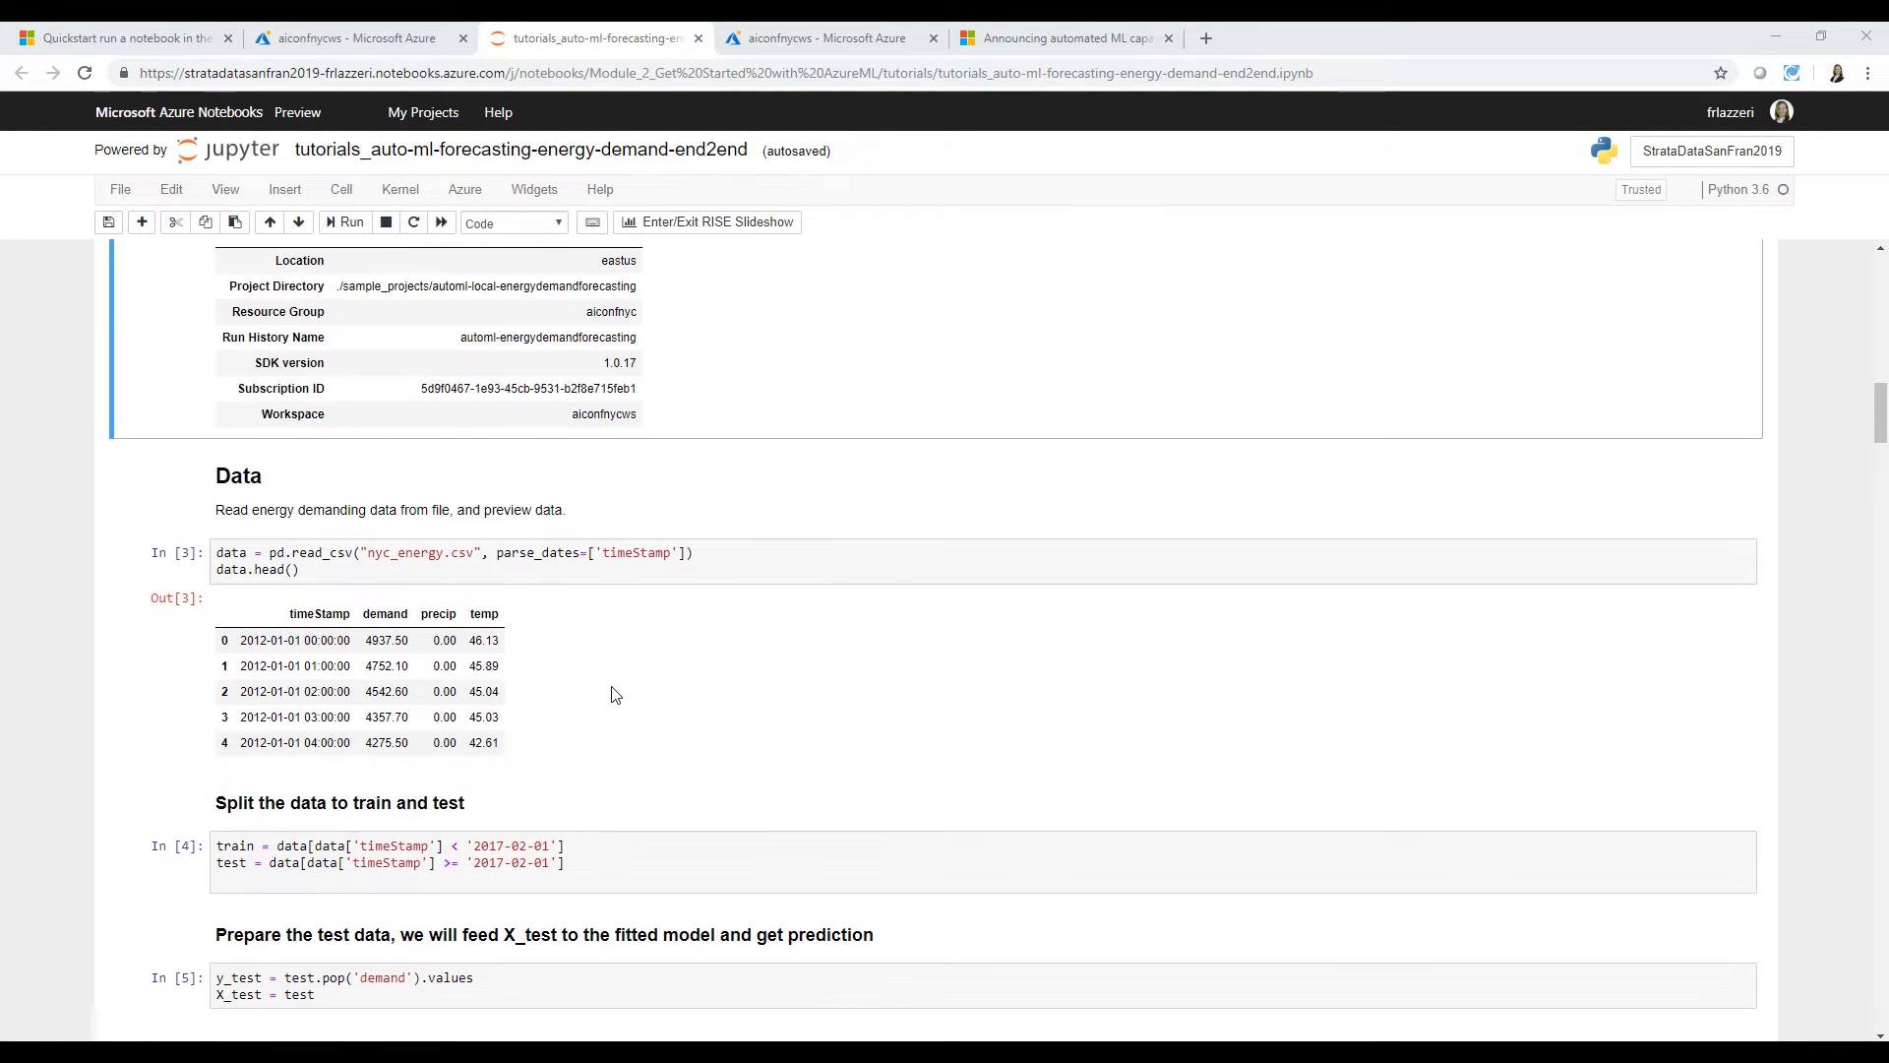
scroll(611, 695, down, 1)
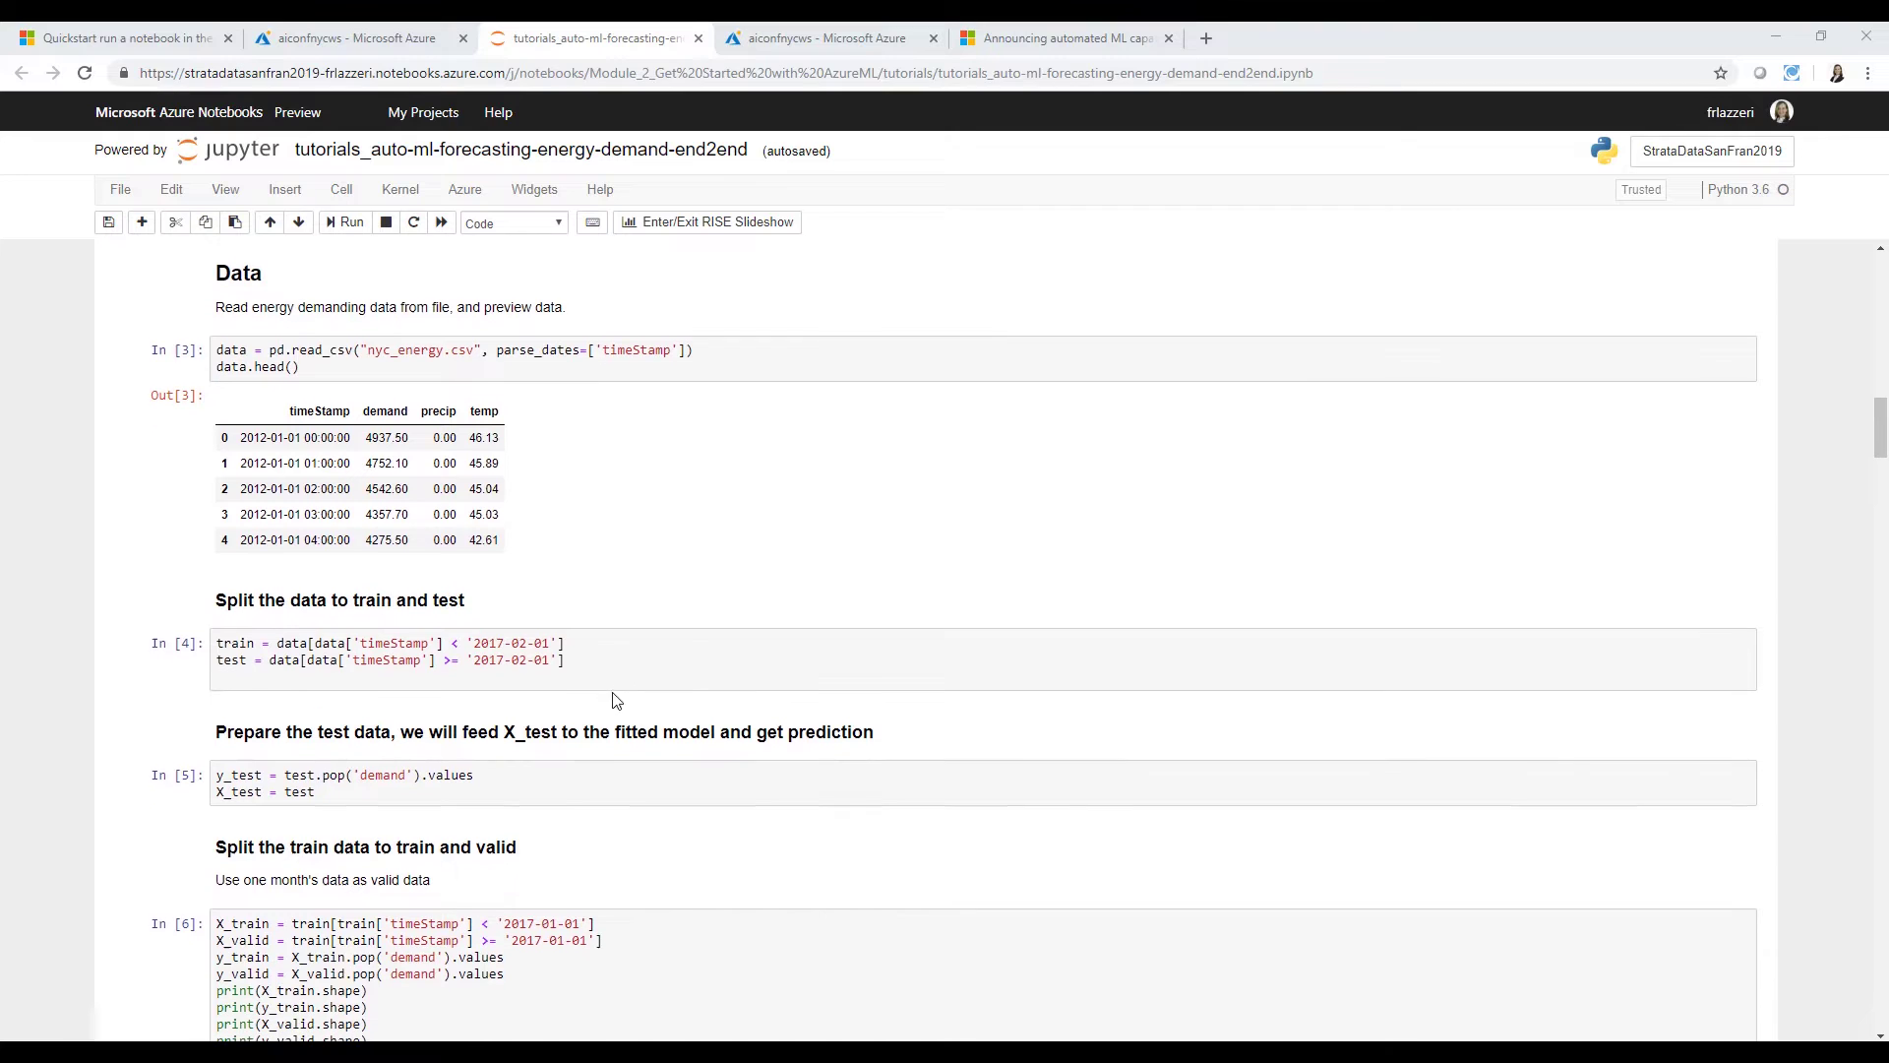
scroll(690, 687, down, 2)
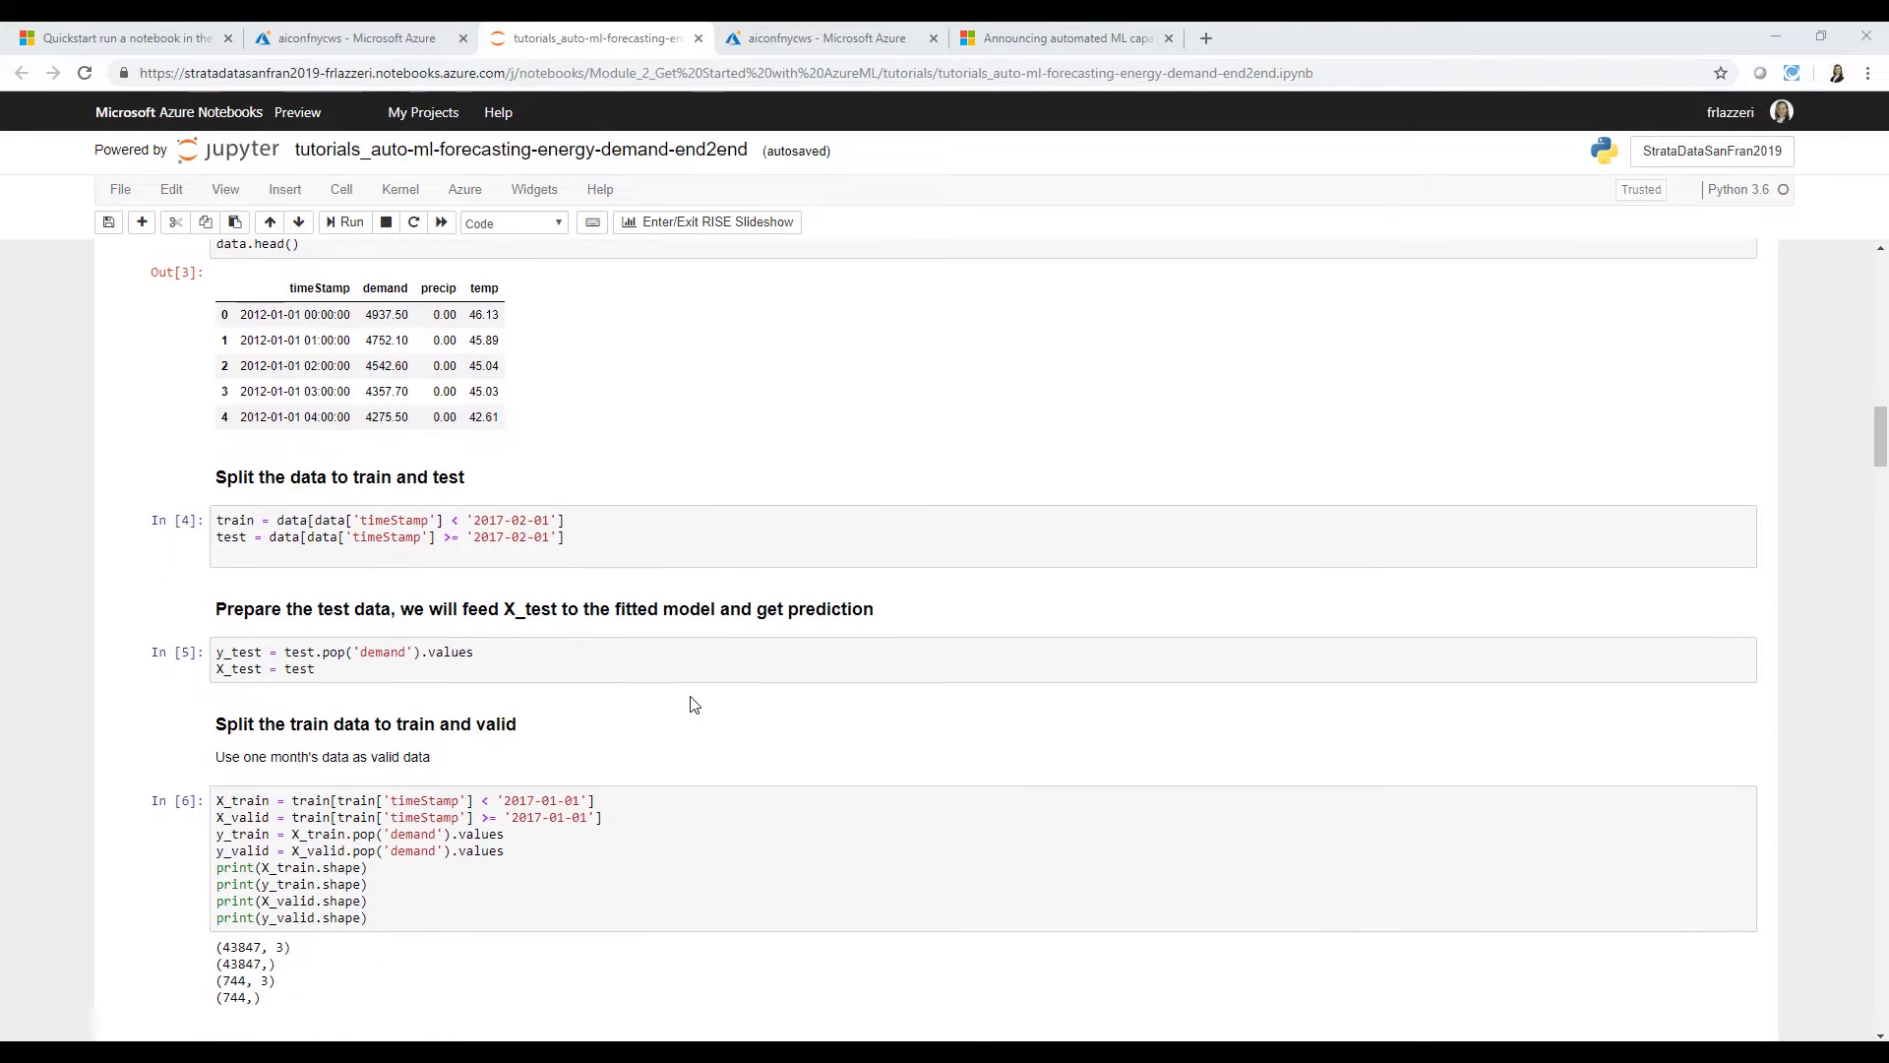
scroll(698, 708, down, 1)
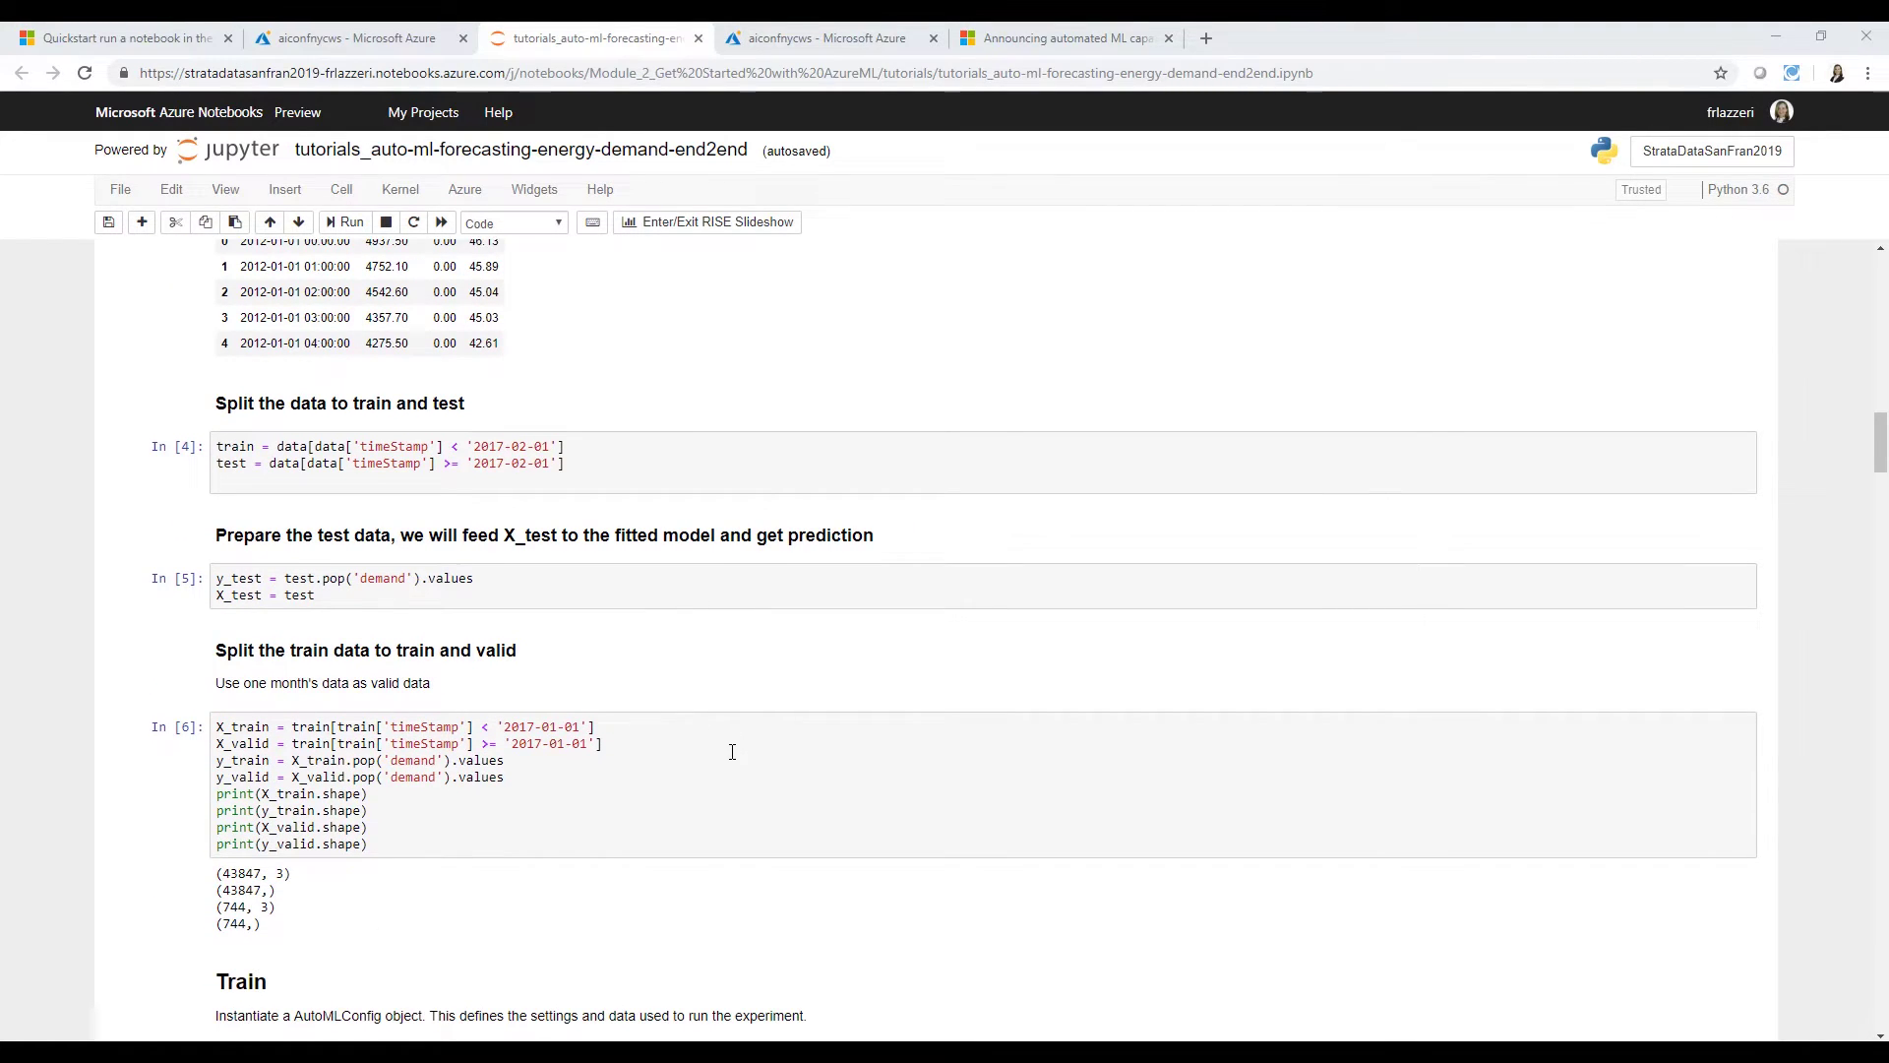
scroll(755, 752, down, 1)
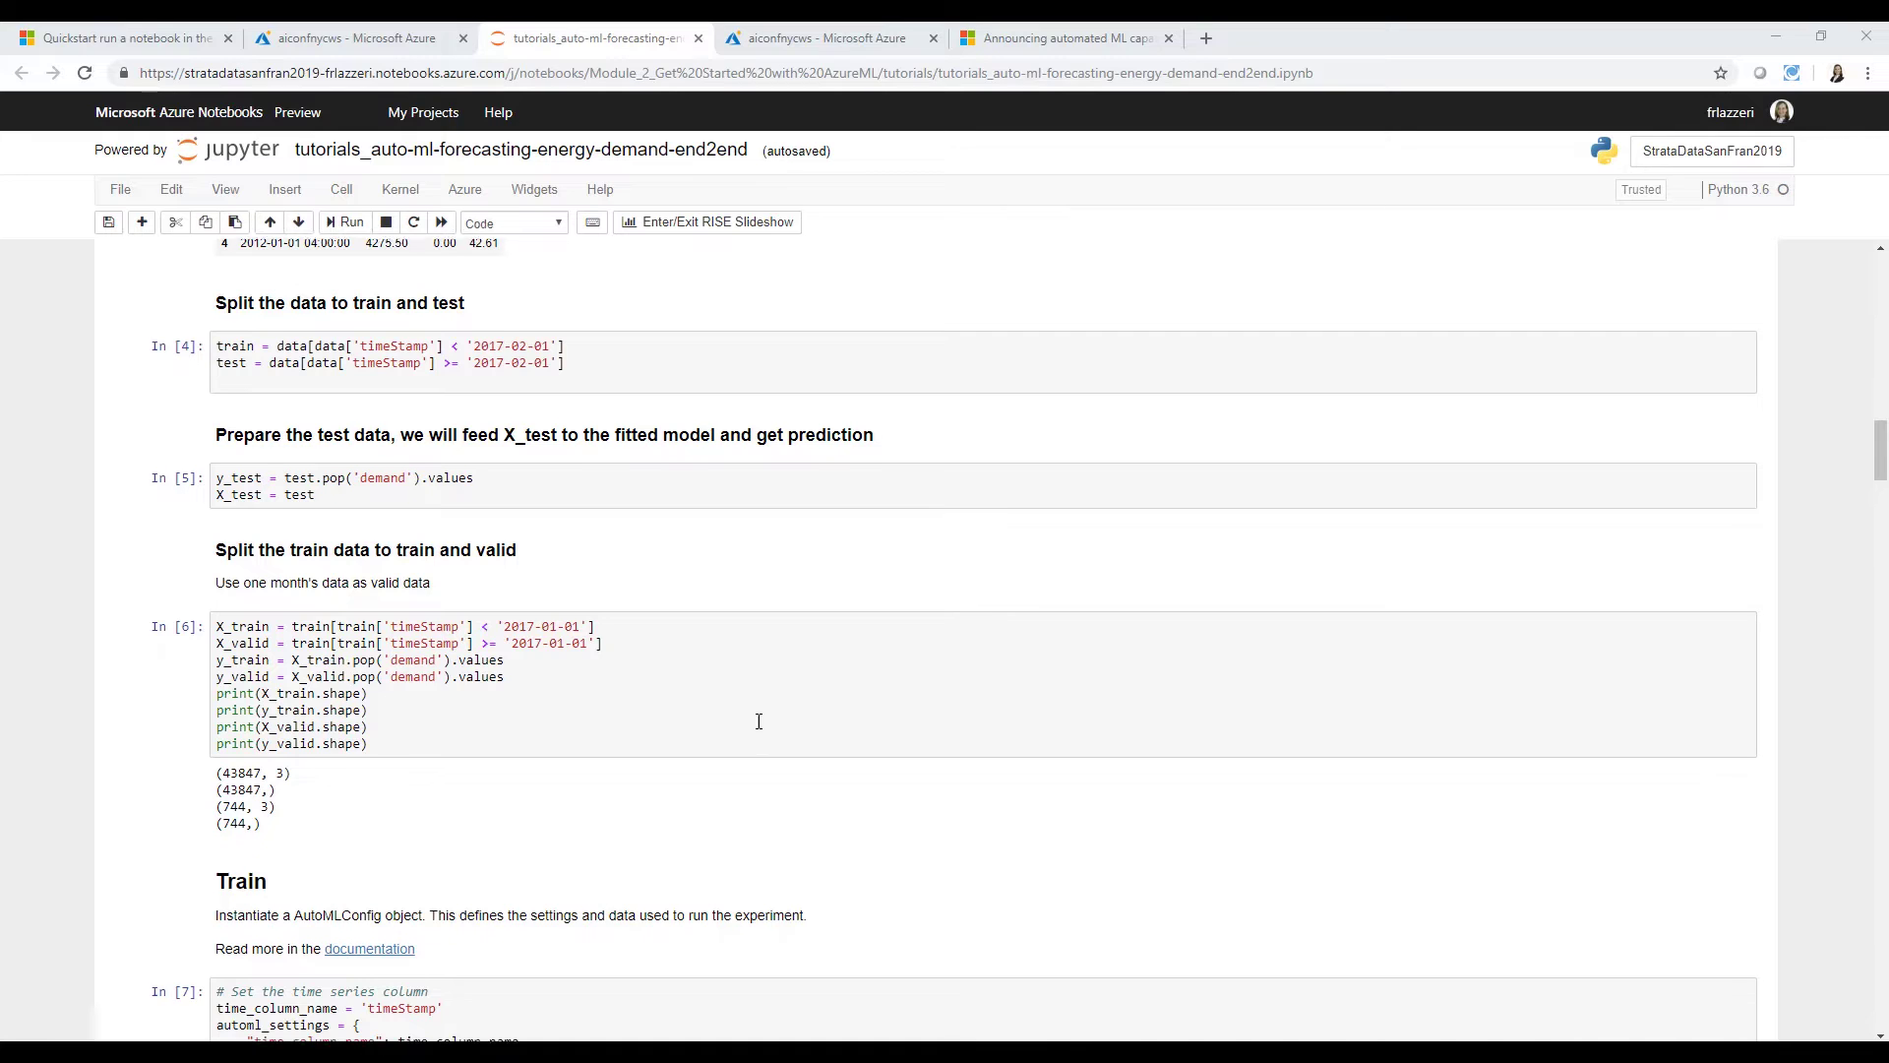
scroll(753, 721, down, 1)
scroll(637, 738, up, 3)
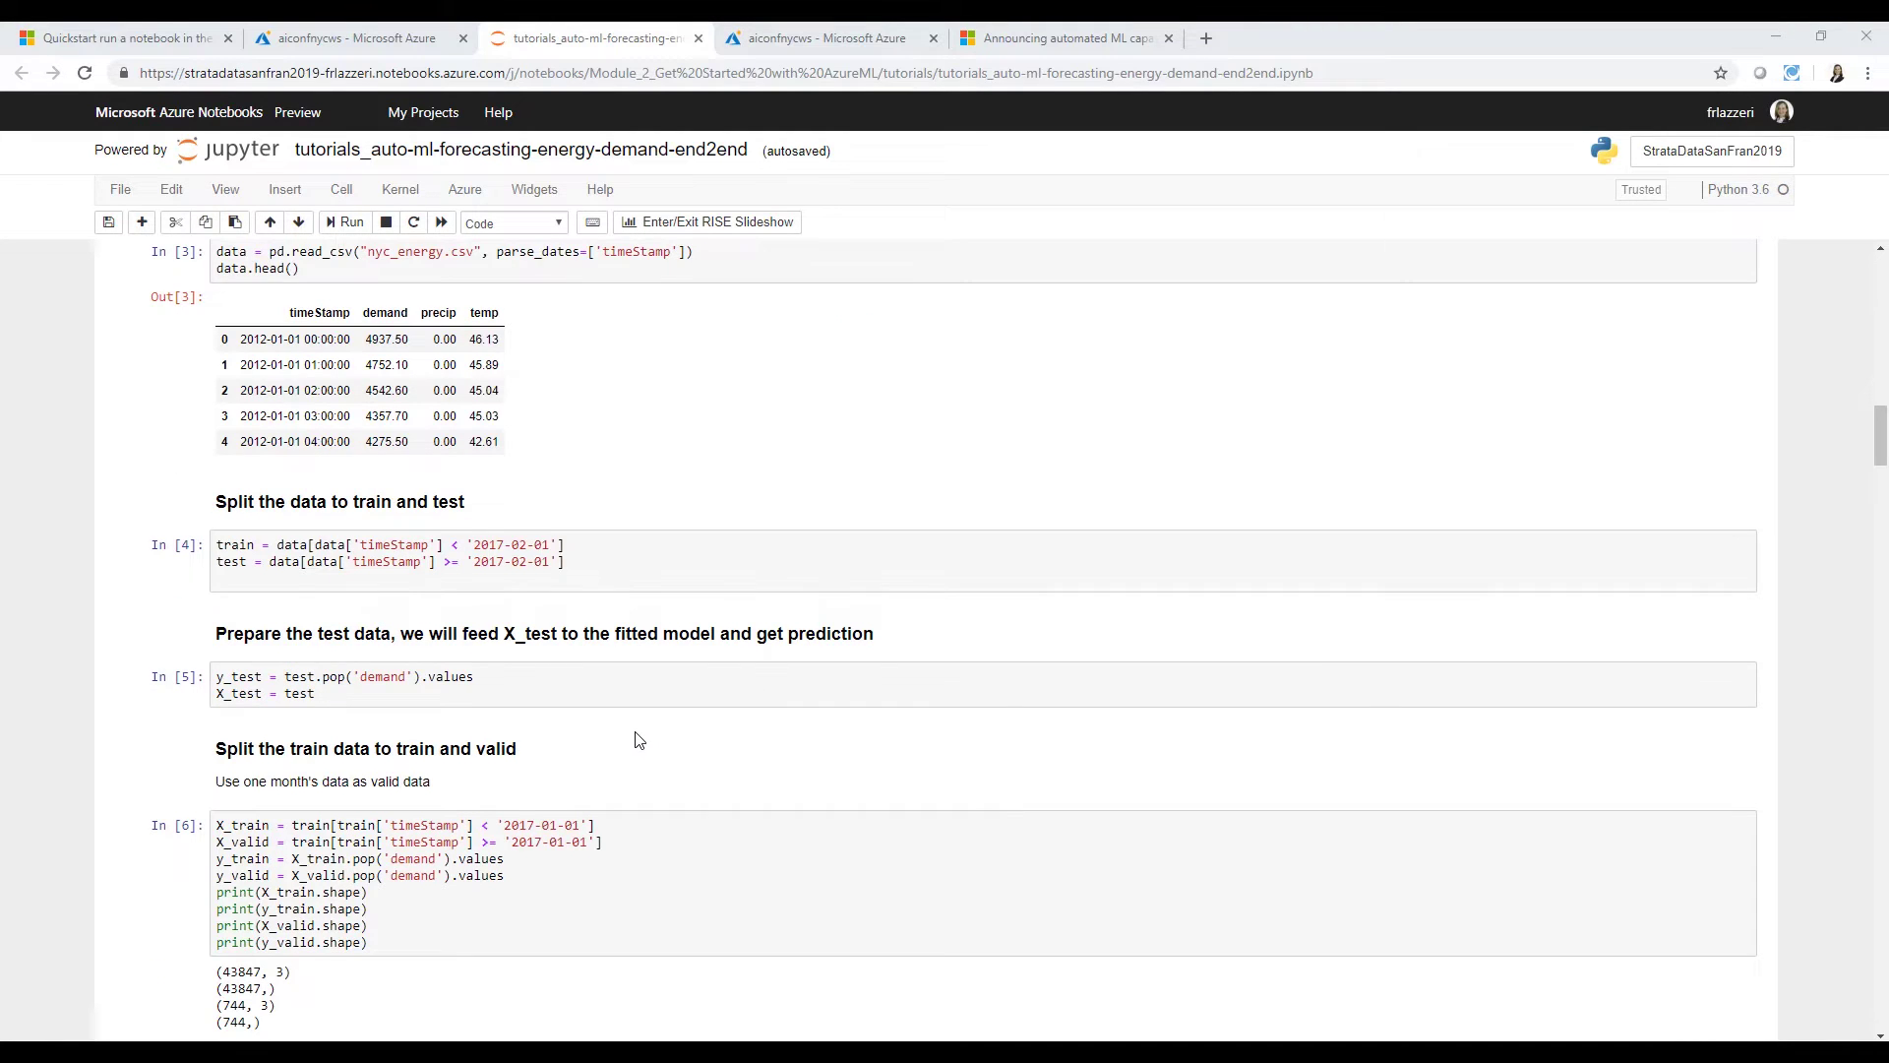
scroll(636, 739, down, 2)
scroll(784, 776, down, 1)
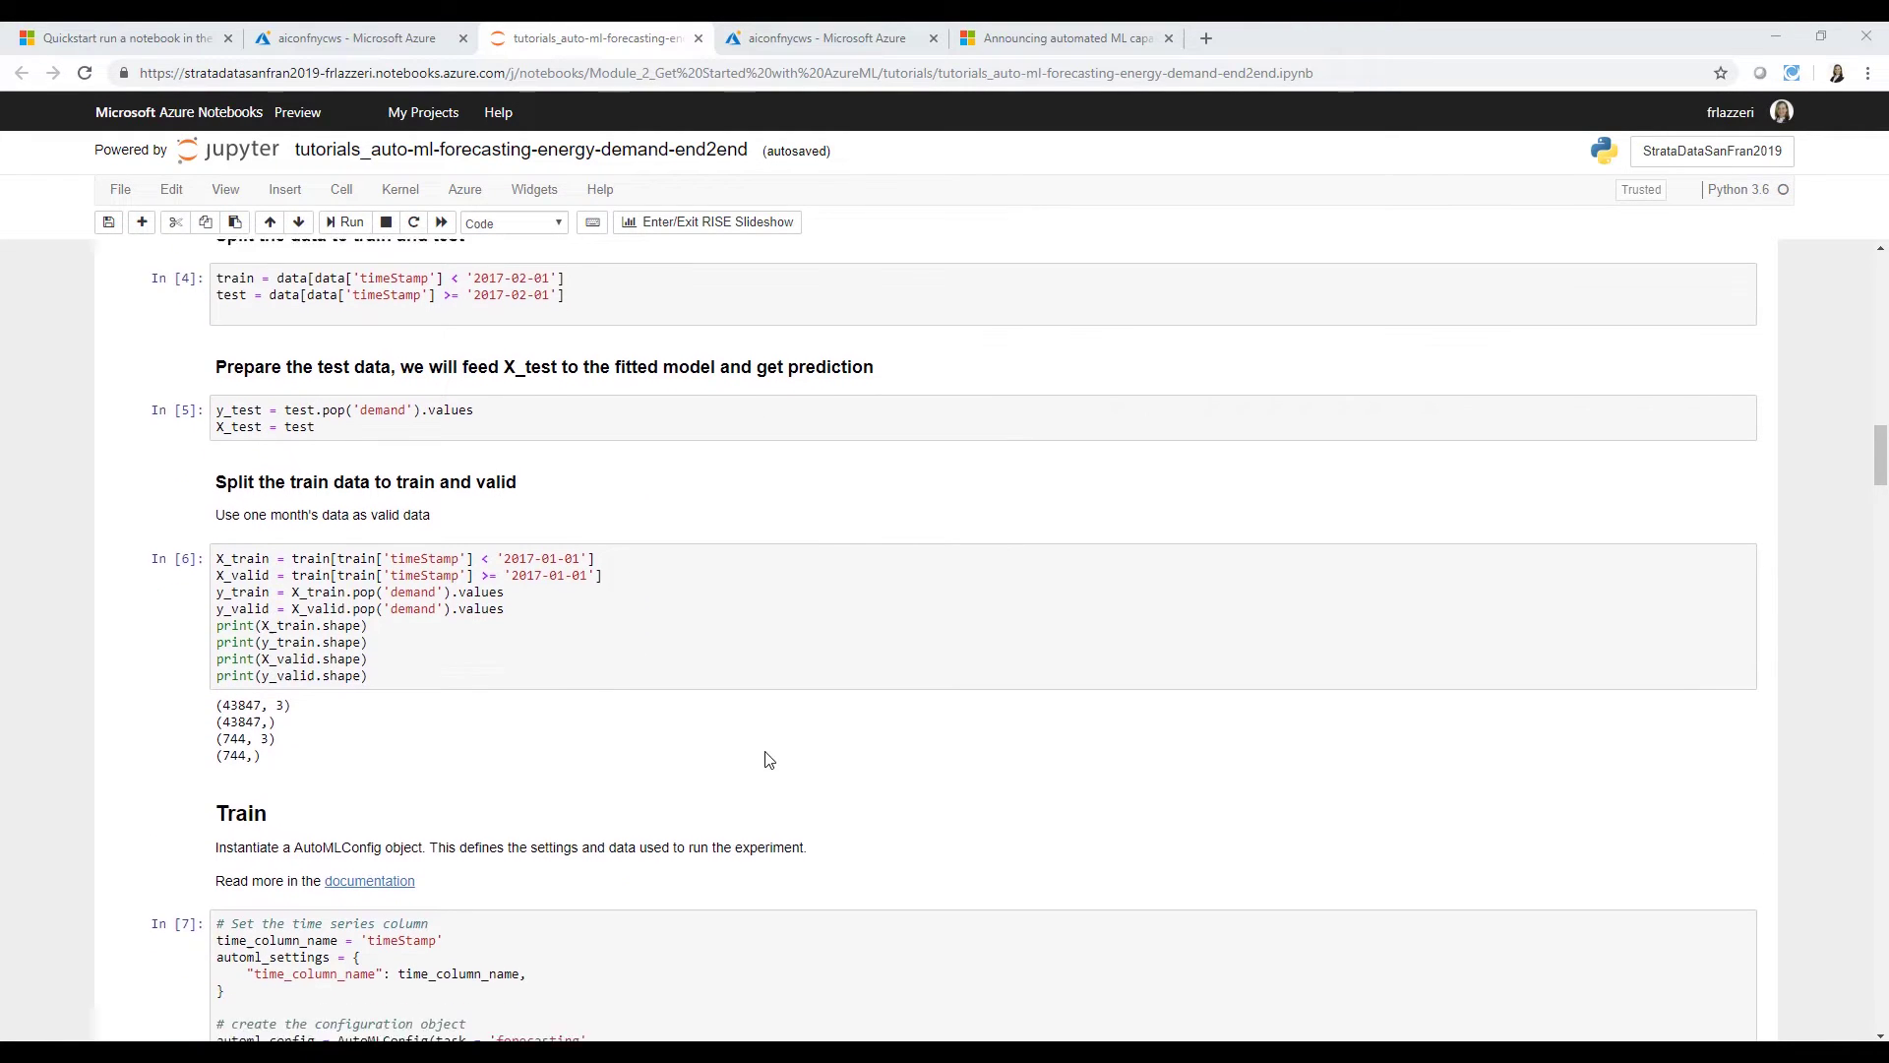
scroll(764, 760, down, 2)
scroll(755, 747, down, 1)
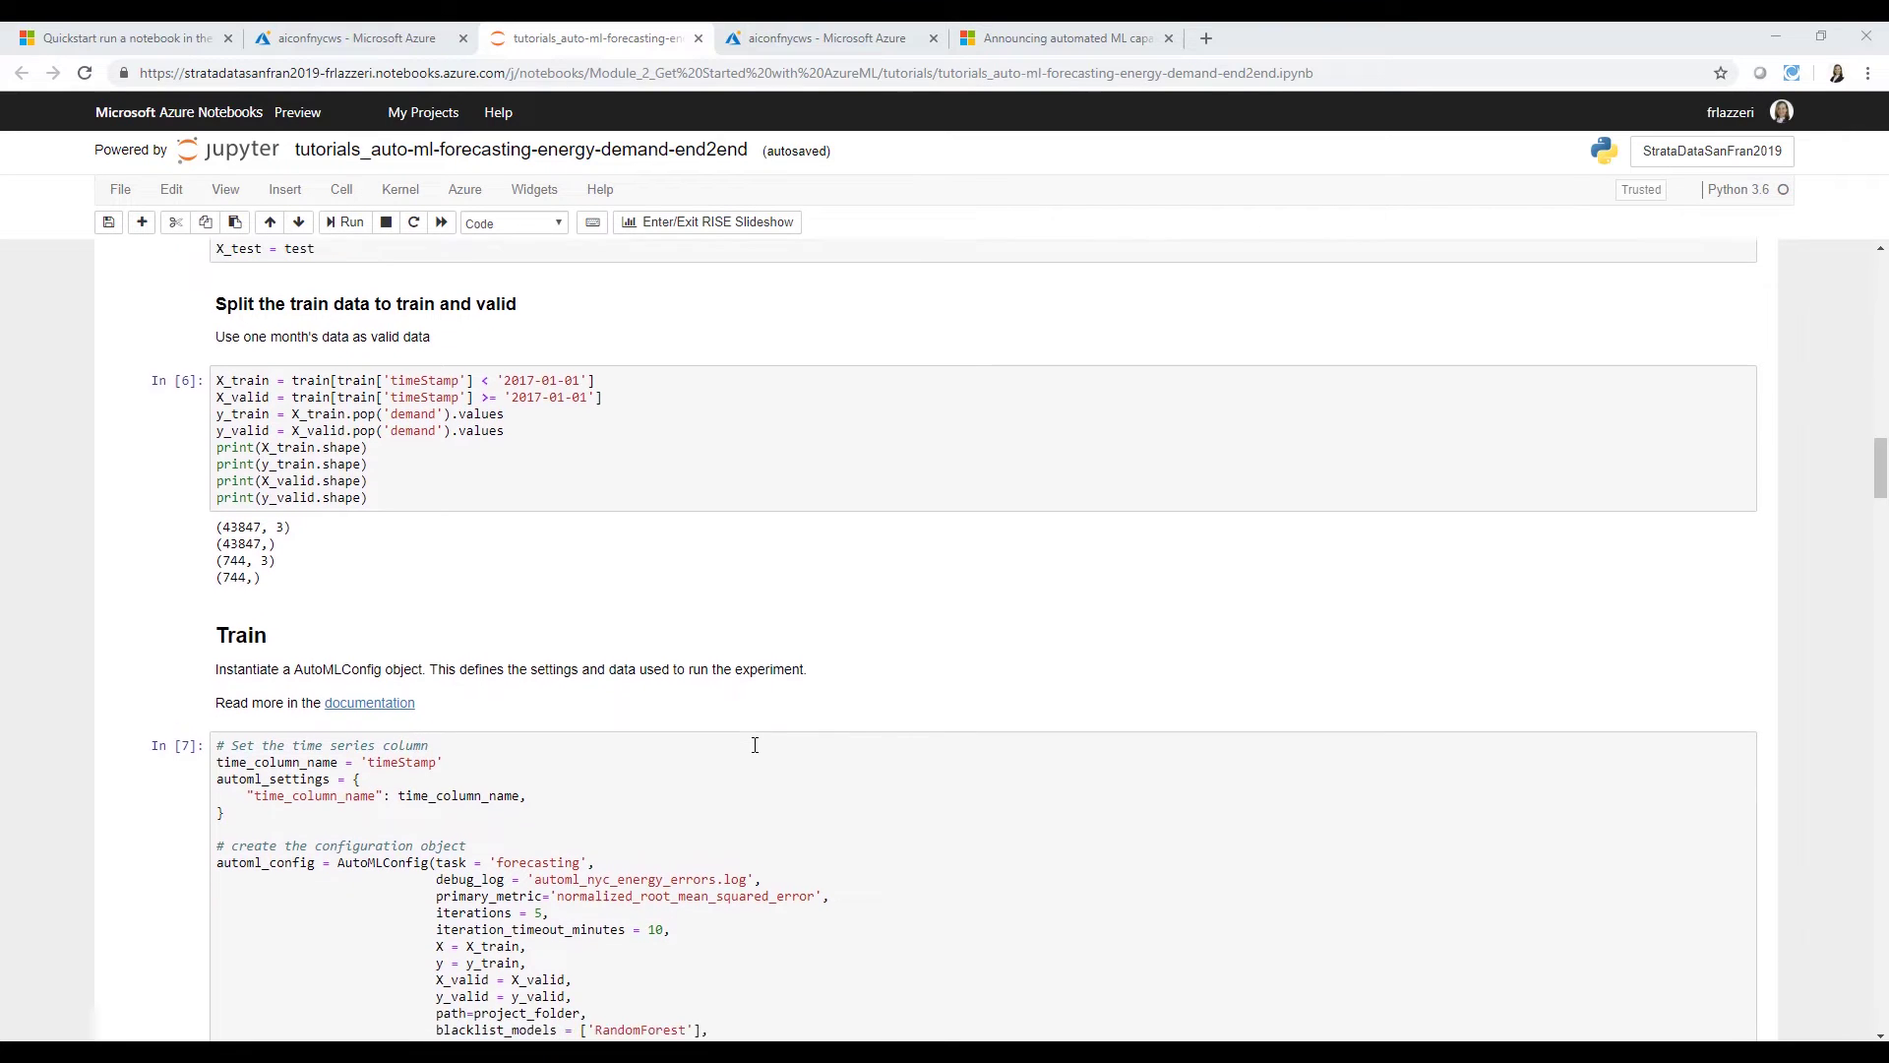
scroll(754, 748, down, 2)
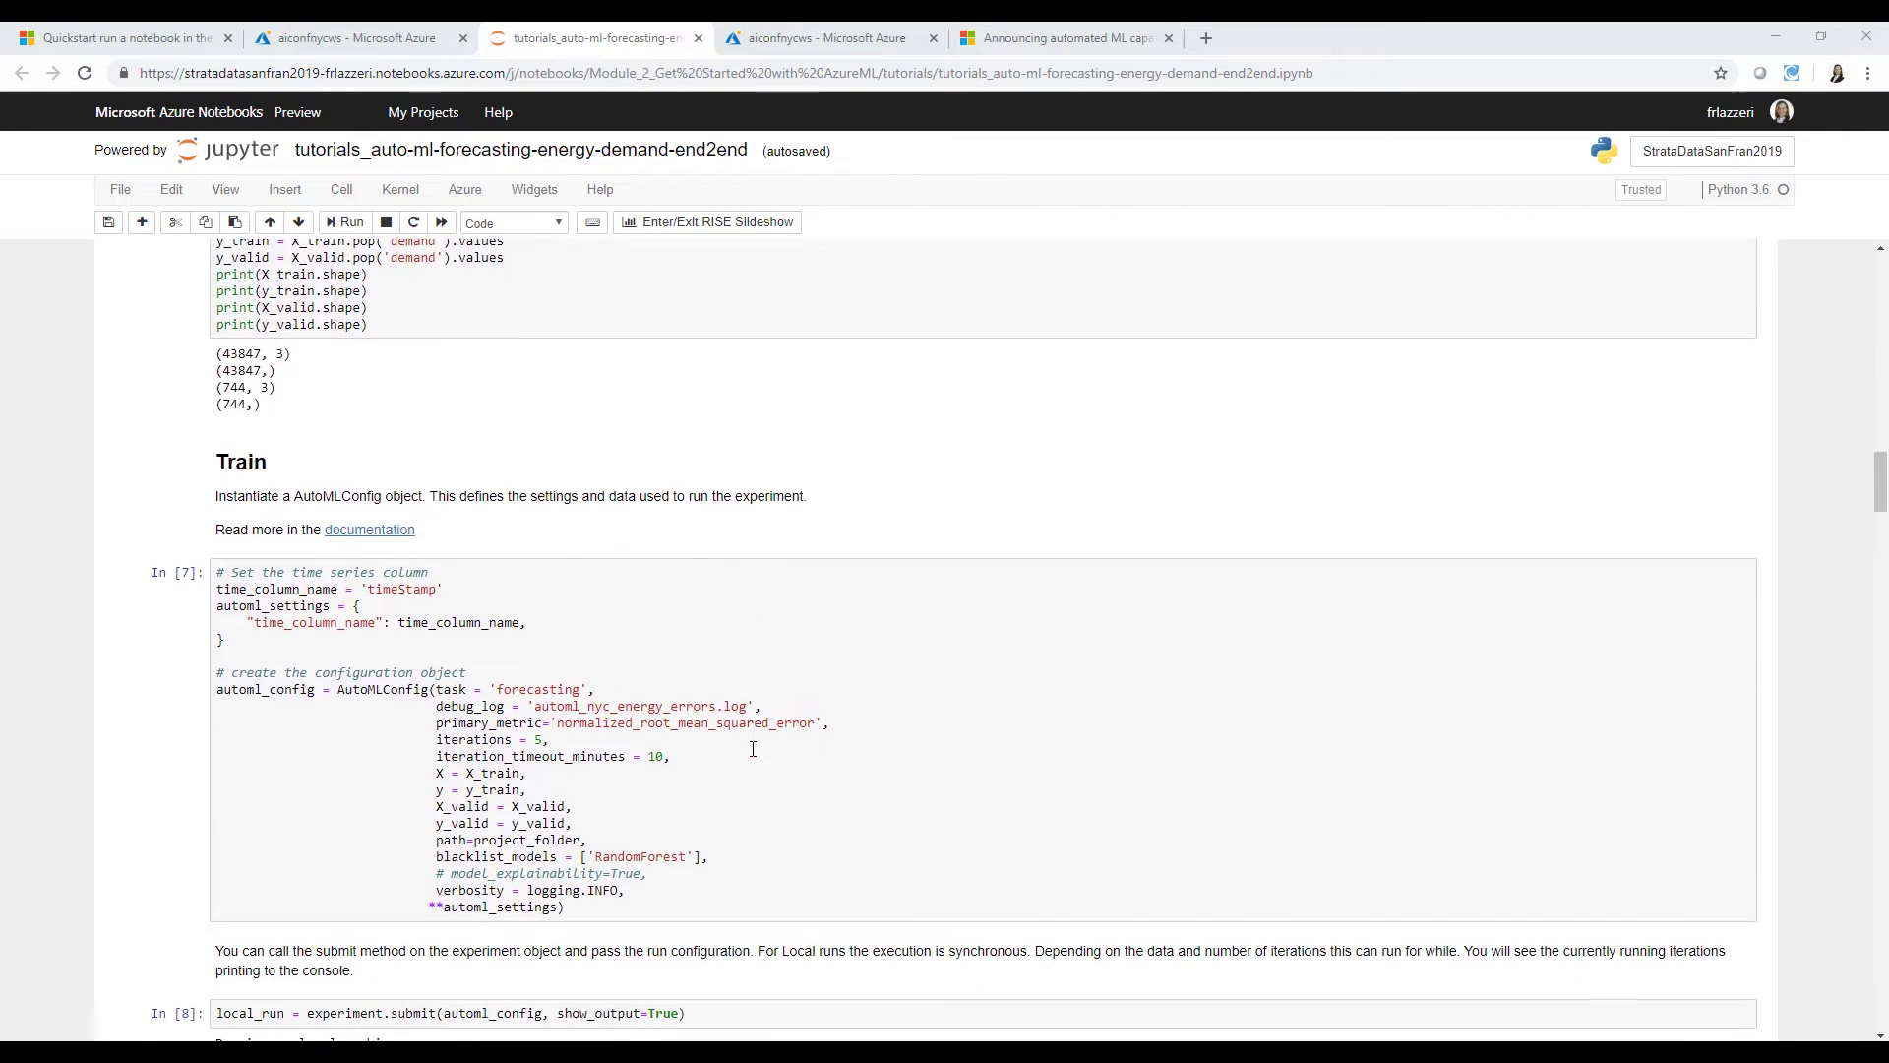
scroll(753, 754, down, 1)
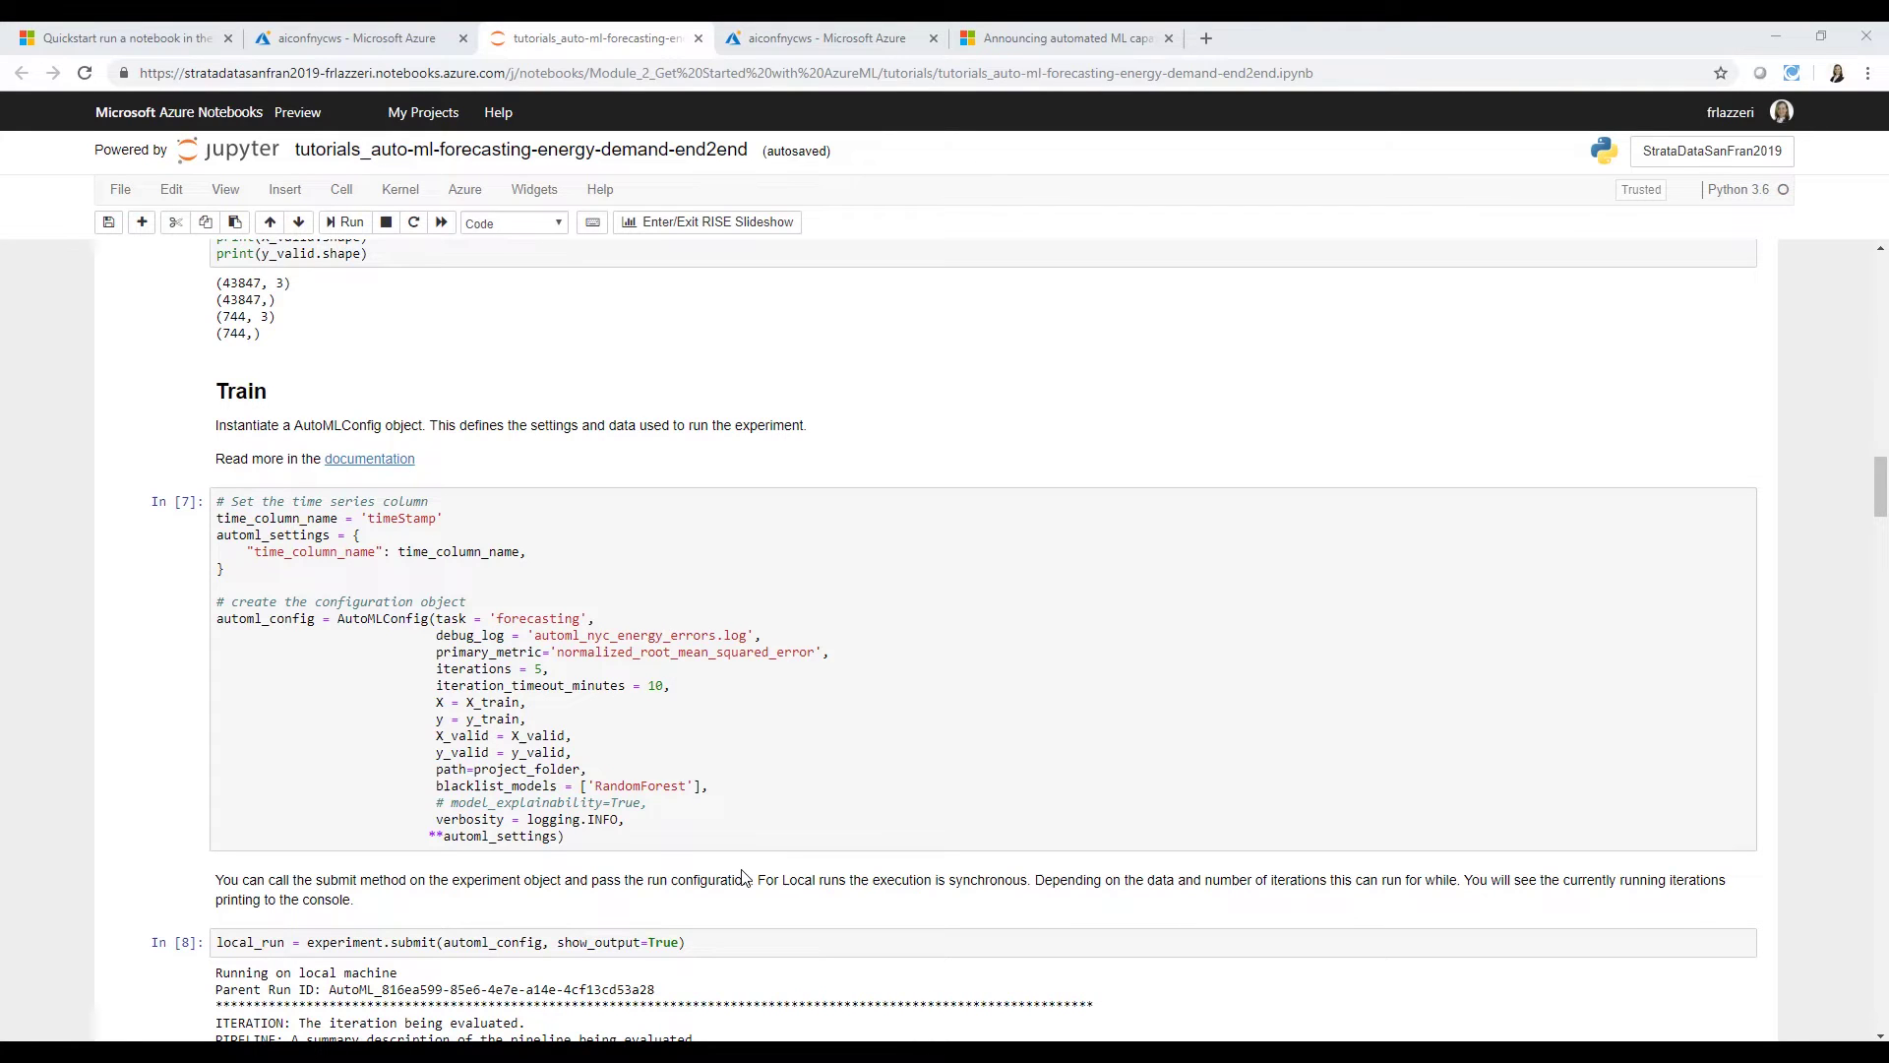
scroll(741, 881, down, 2)
scroll(741, 882, down, 2)
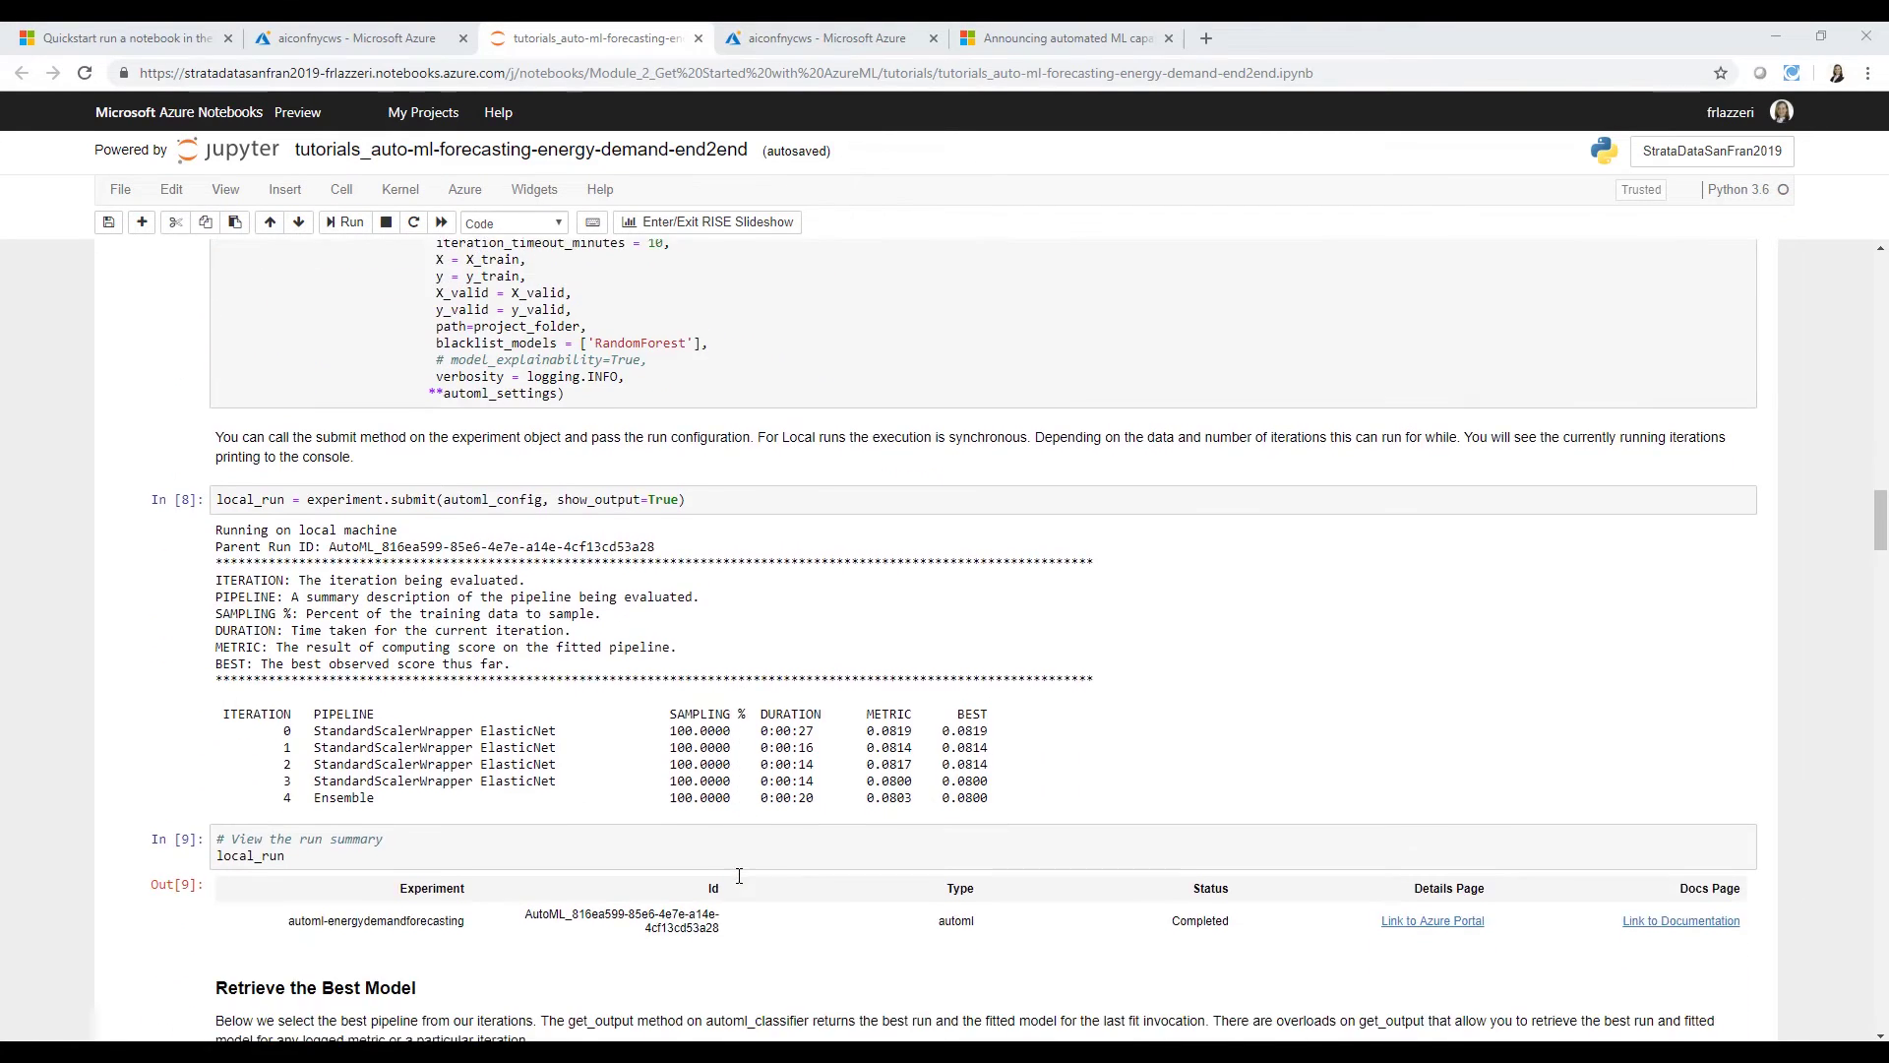
scroll(739, 875, down, 1)
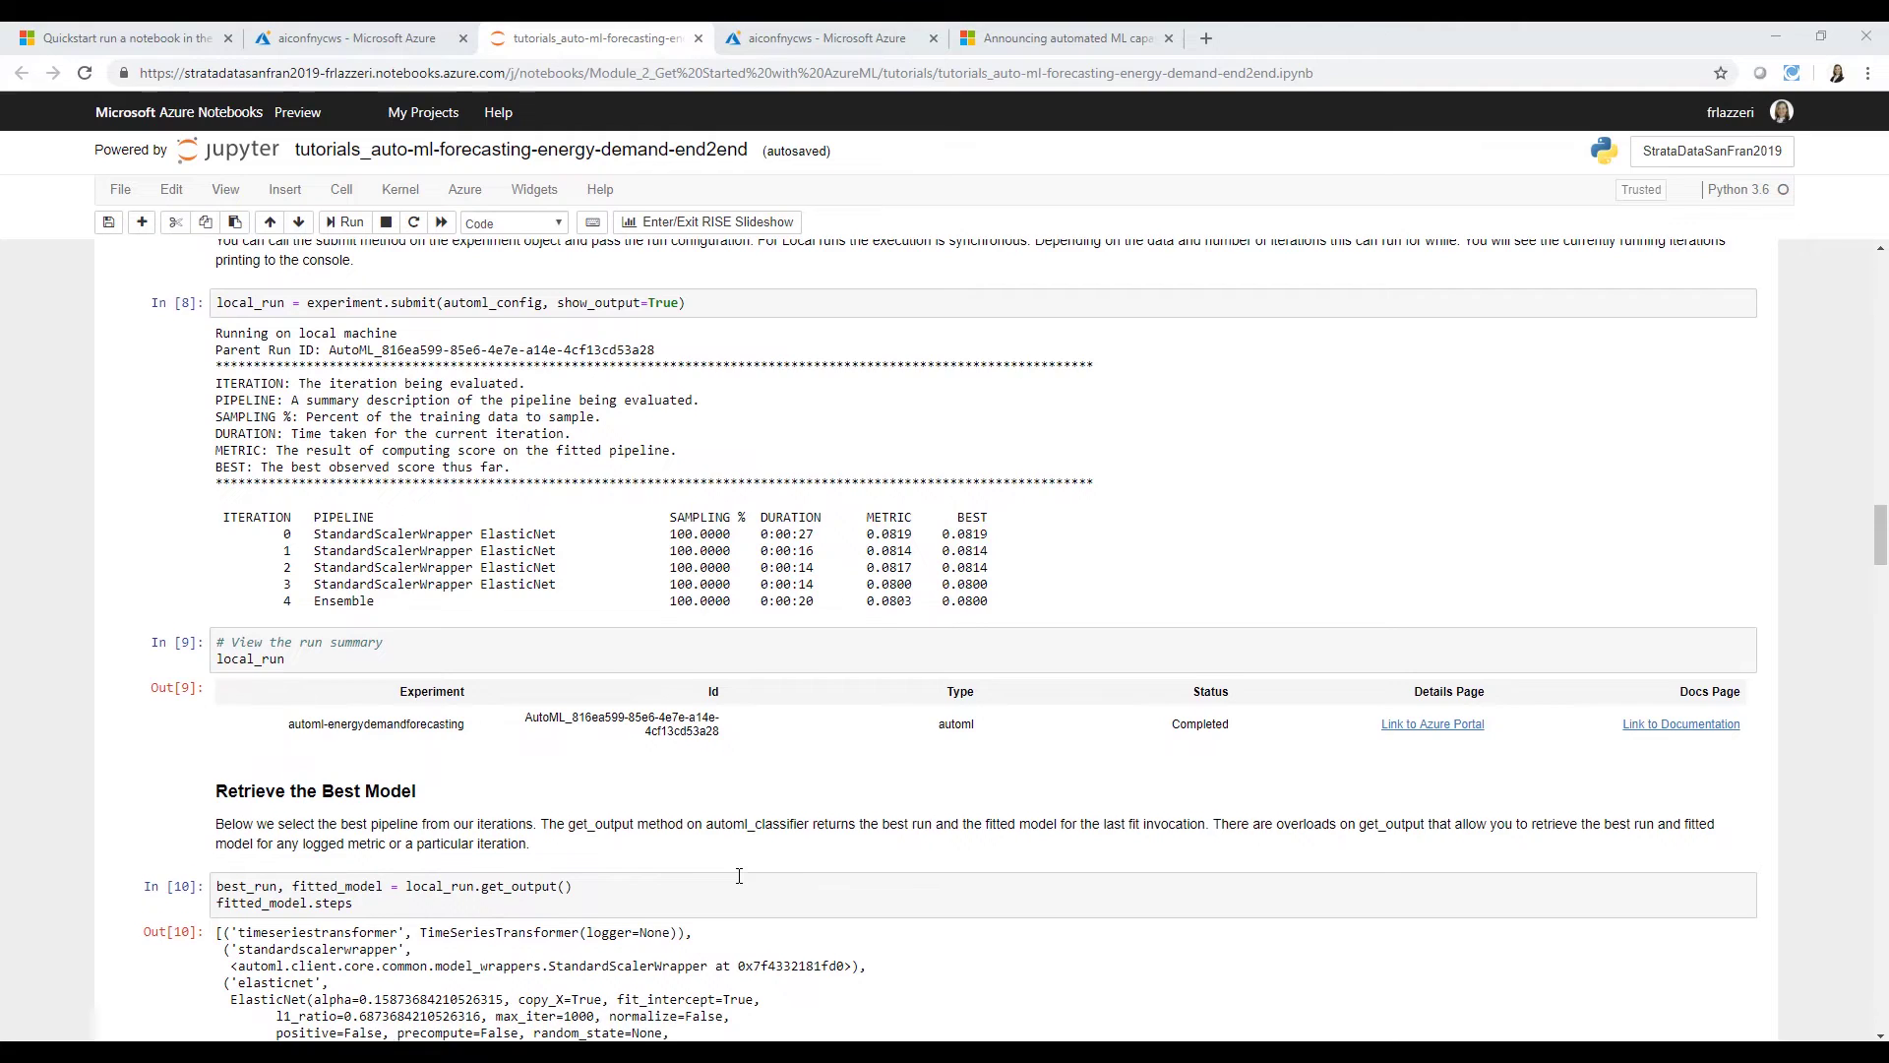
scroll(738, 881, down, 1)
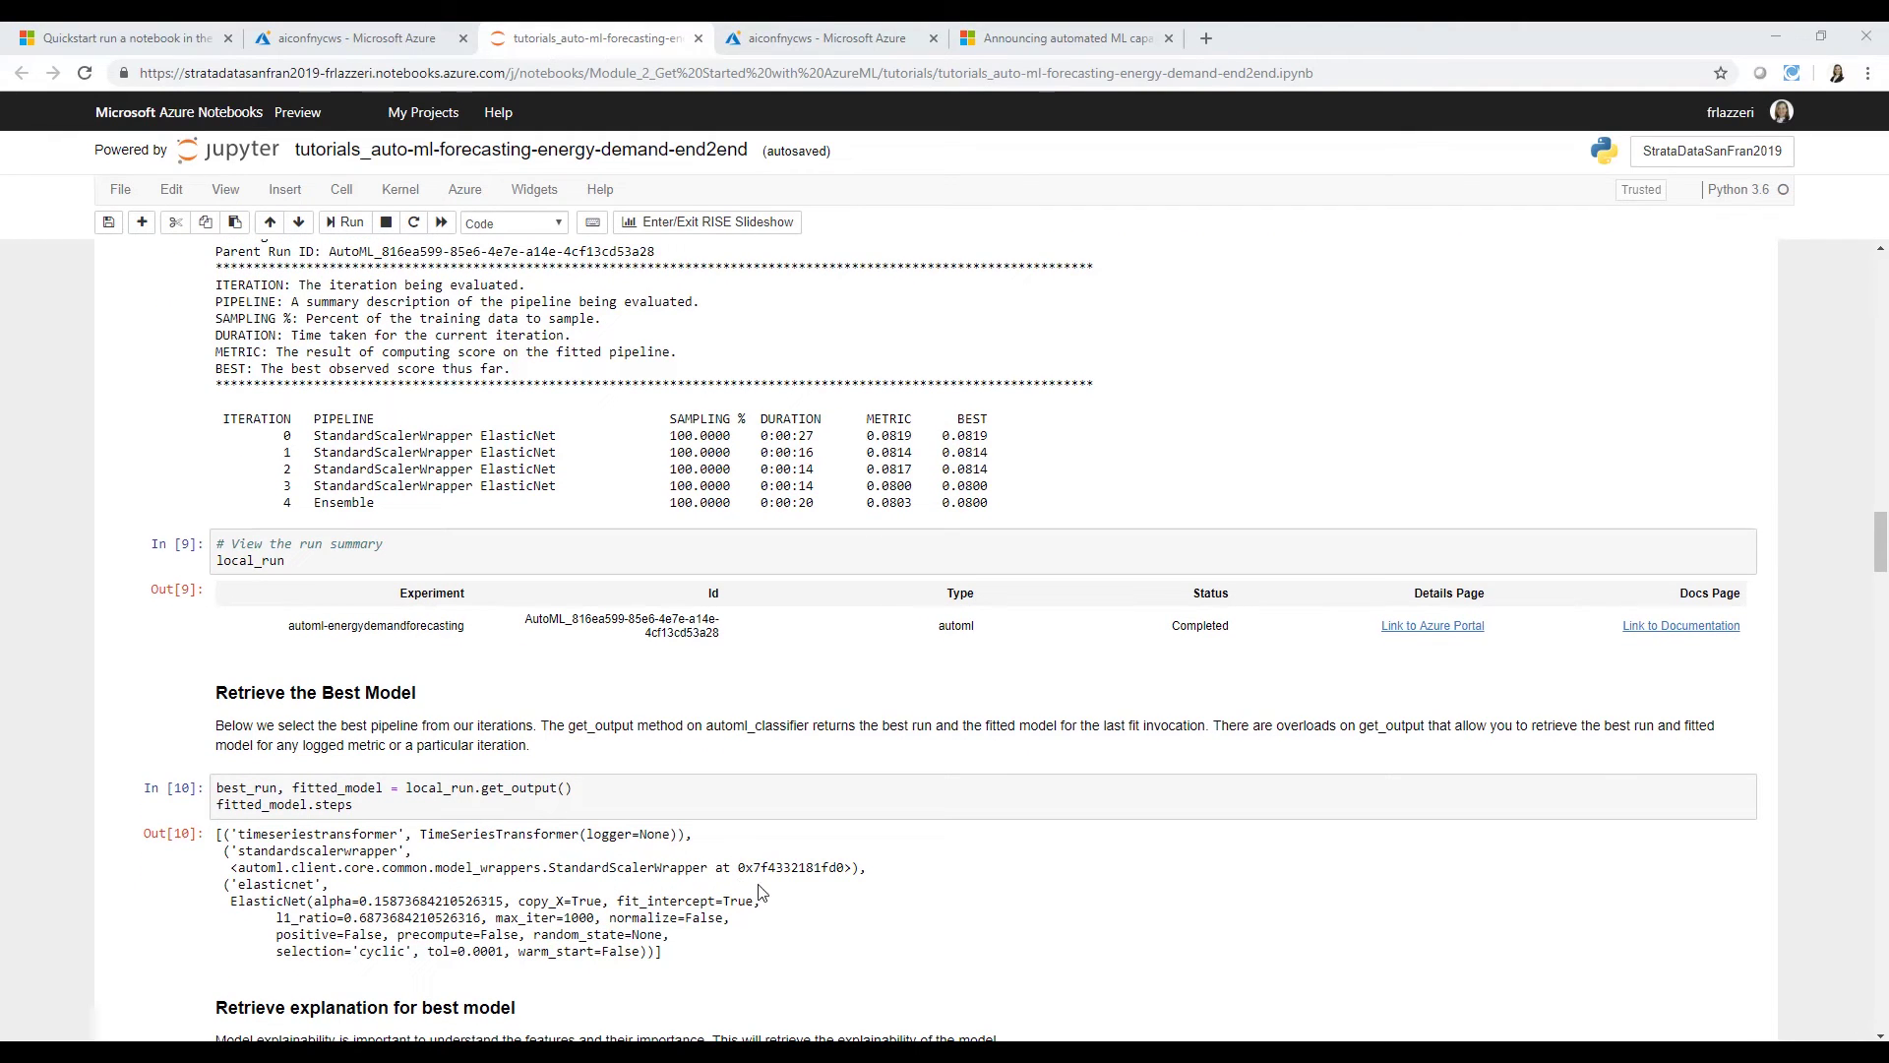
scroll(805, 931, down, 1)
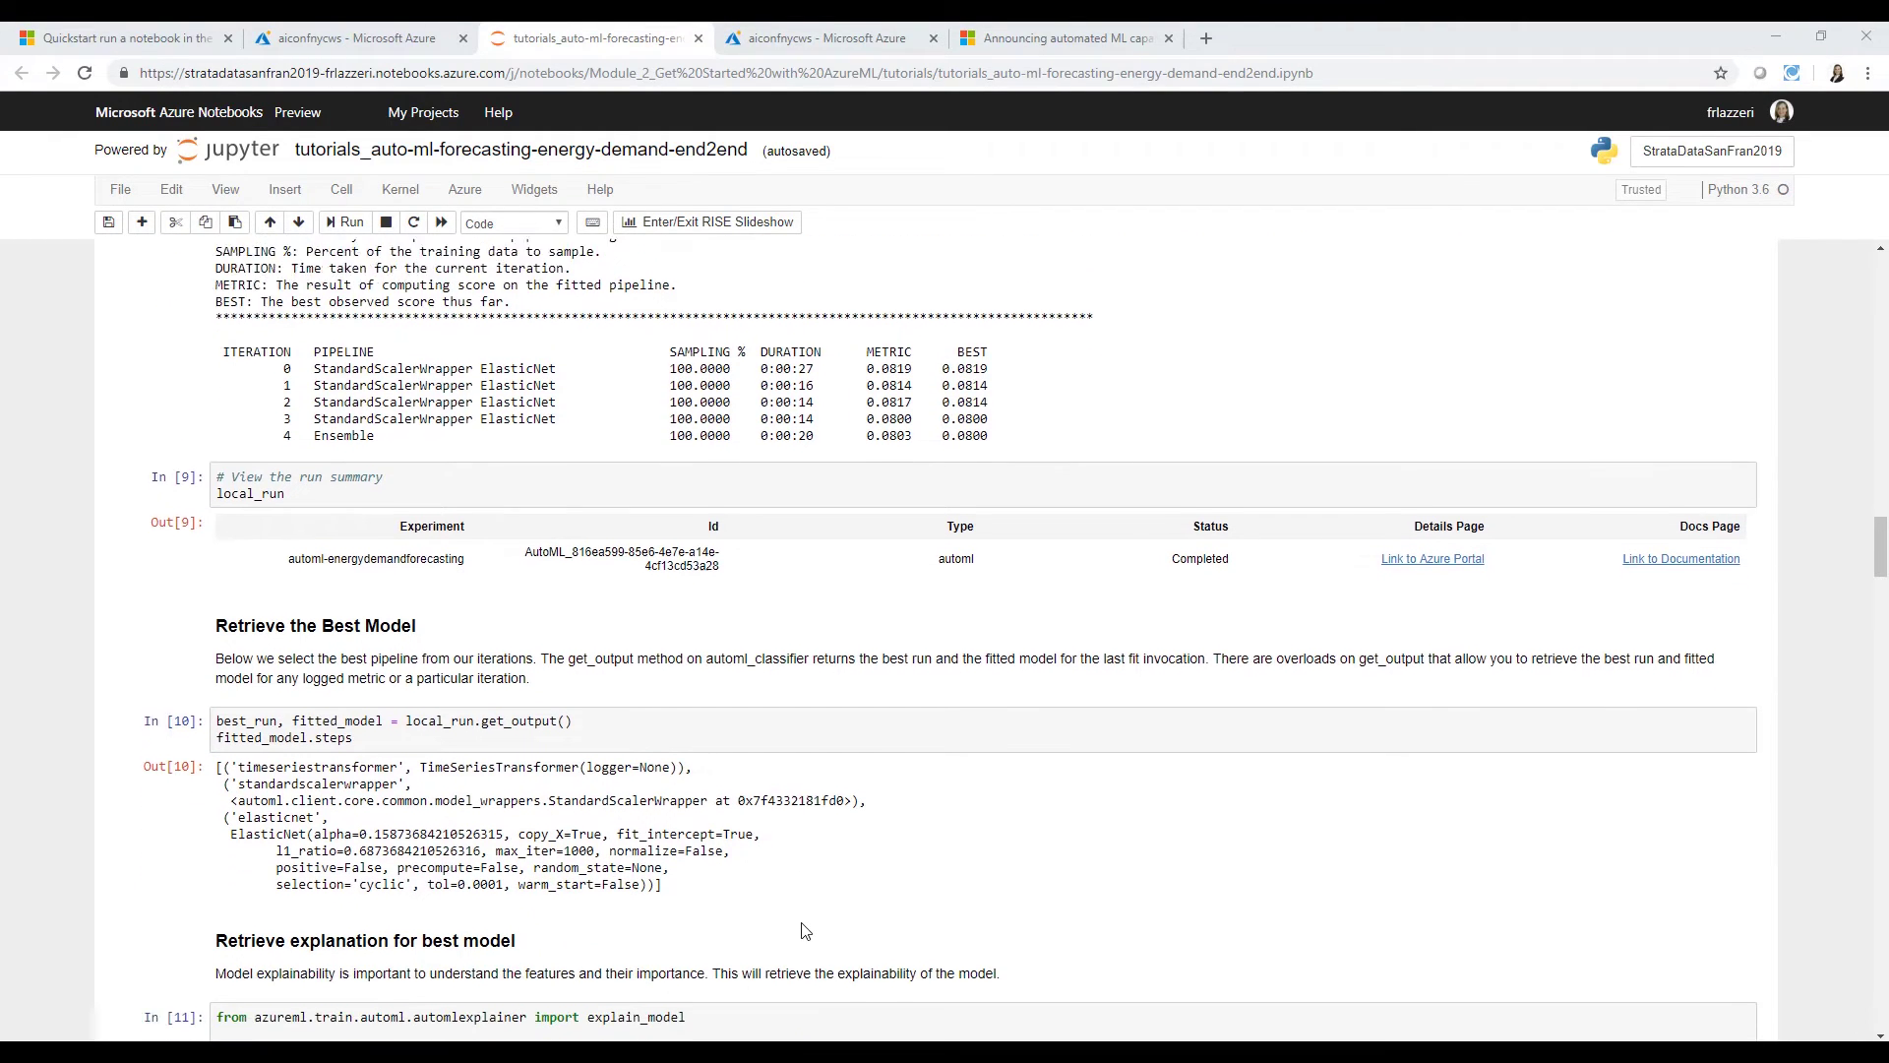
scroll(805, 924, down, 1)
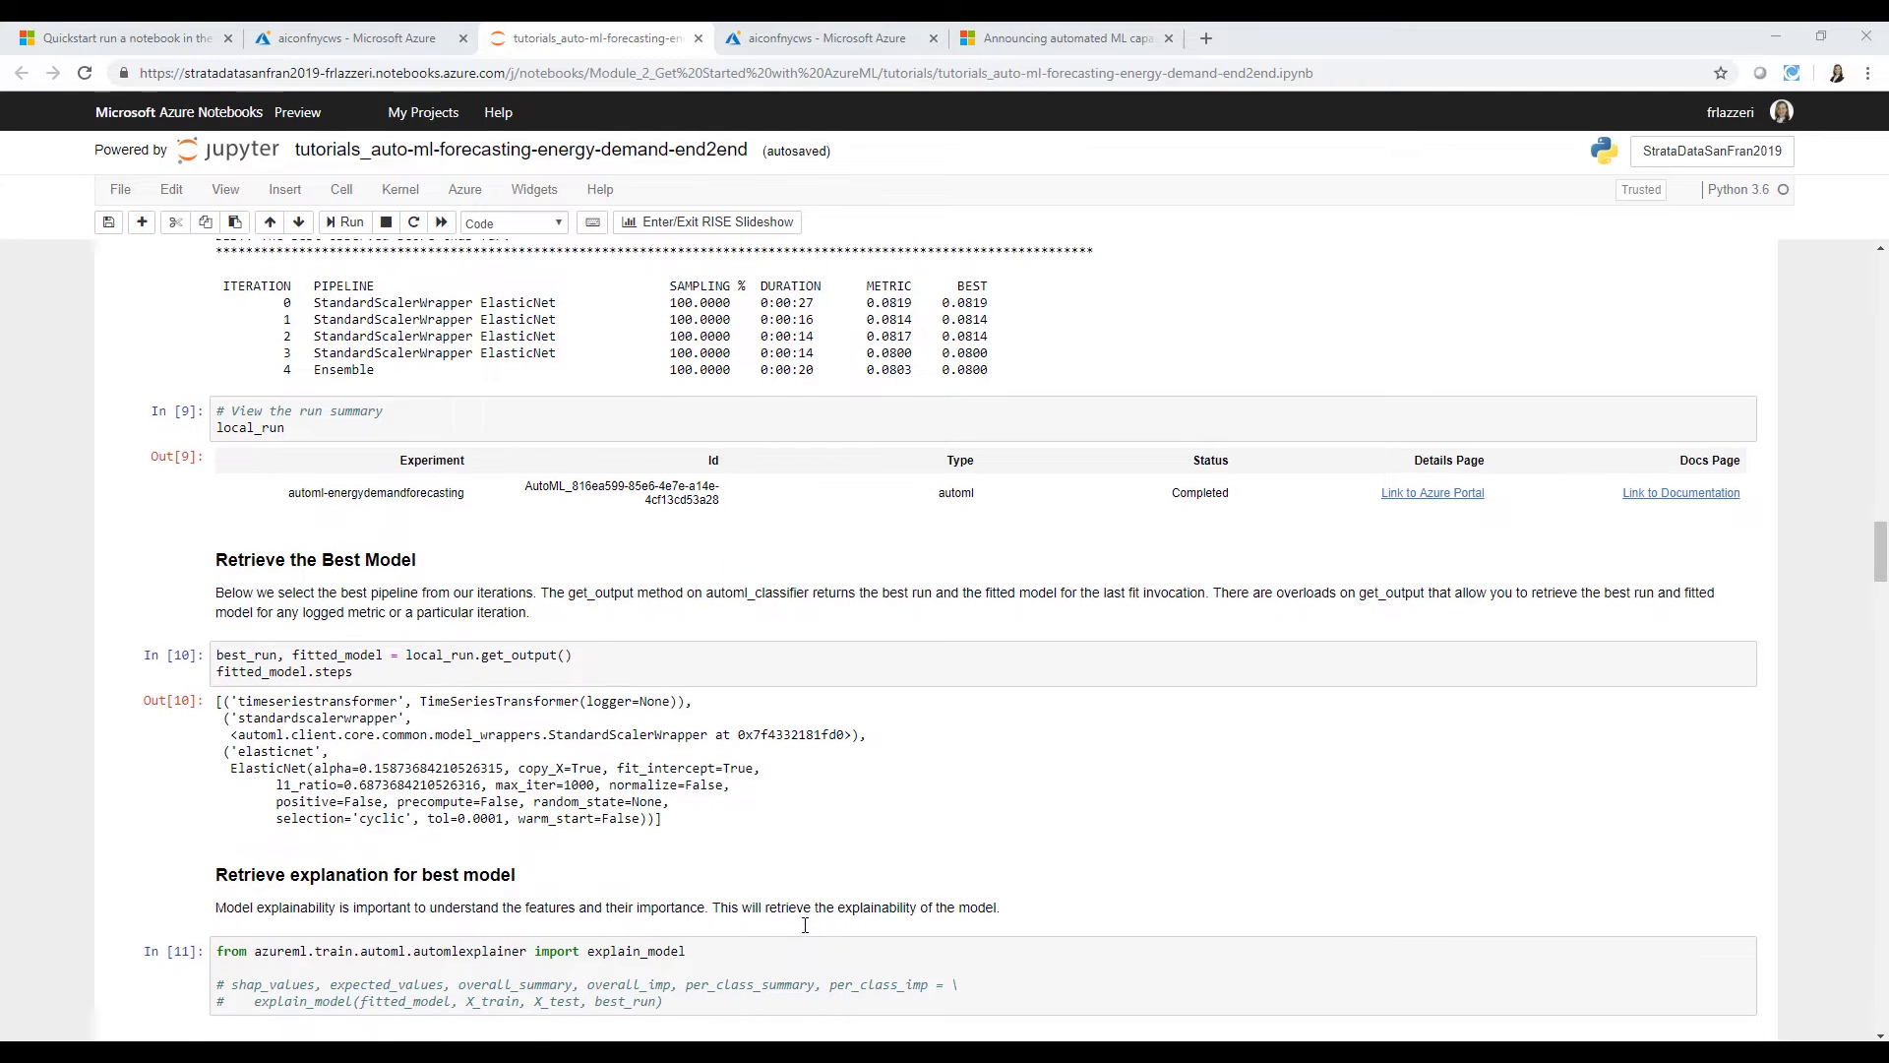
scroll(804, 925, down, 1)
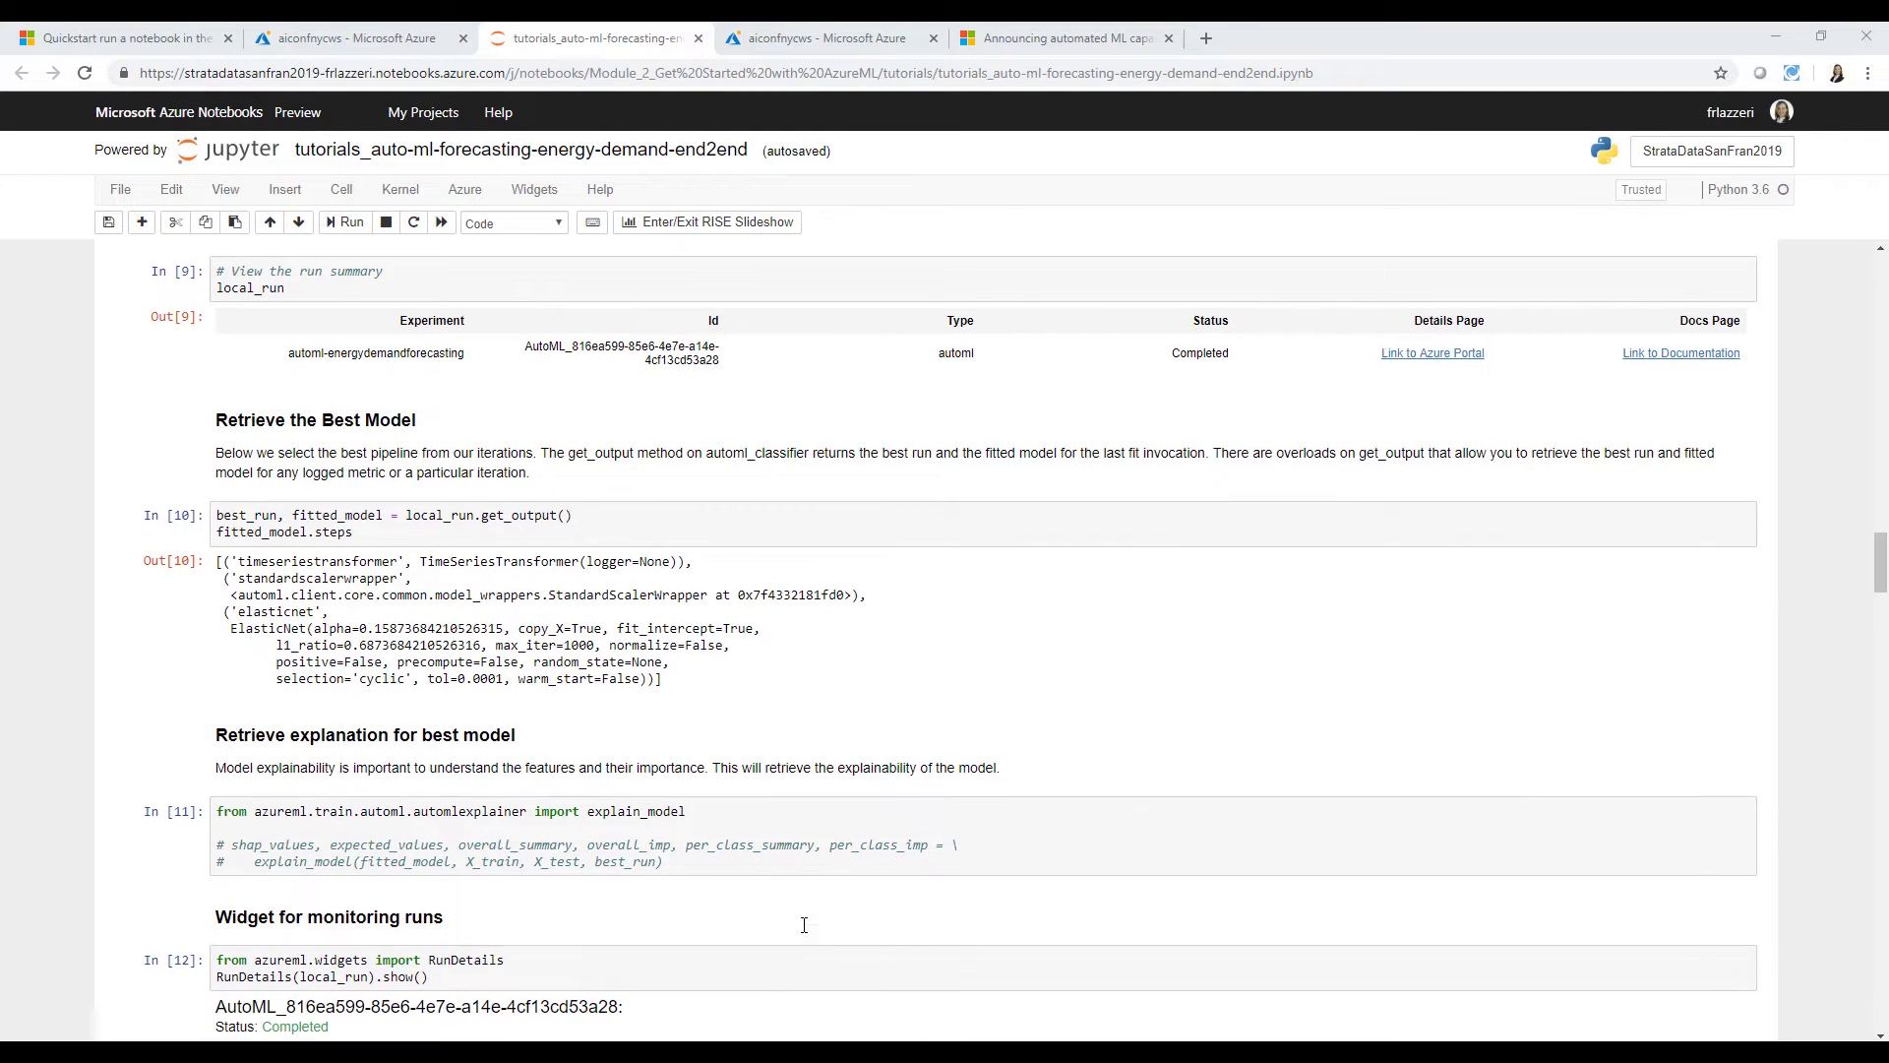
scroll(798, 918, down, 1)
scroll(759, 896, down, 1)
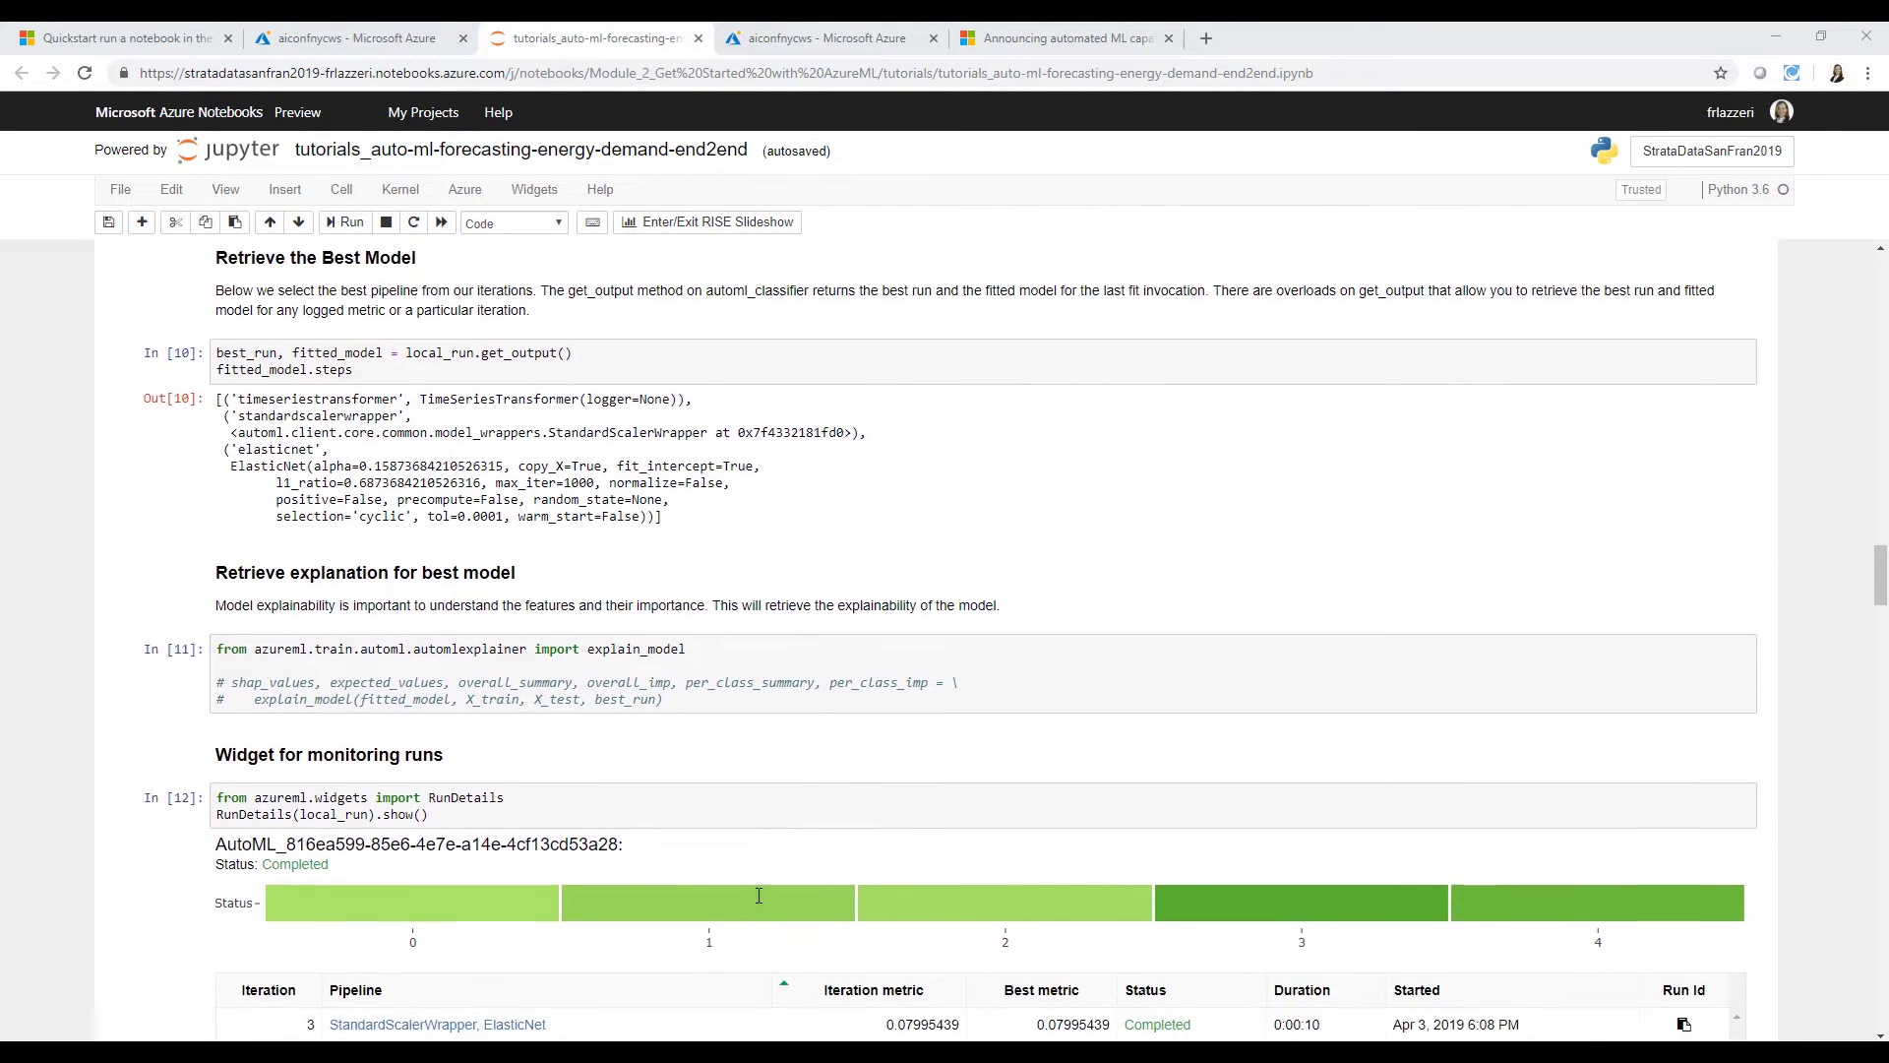
scroll(756, 900, down, 1)
scroll(753, 907, down, 1)
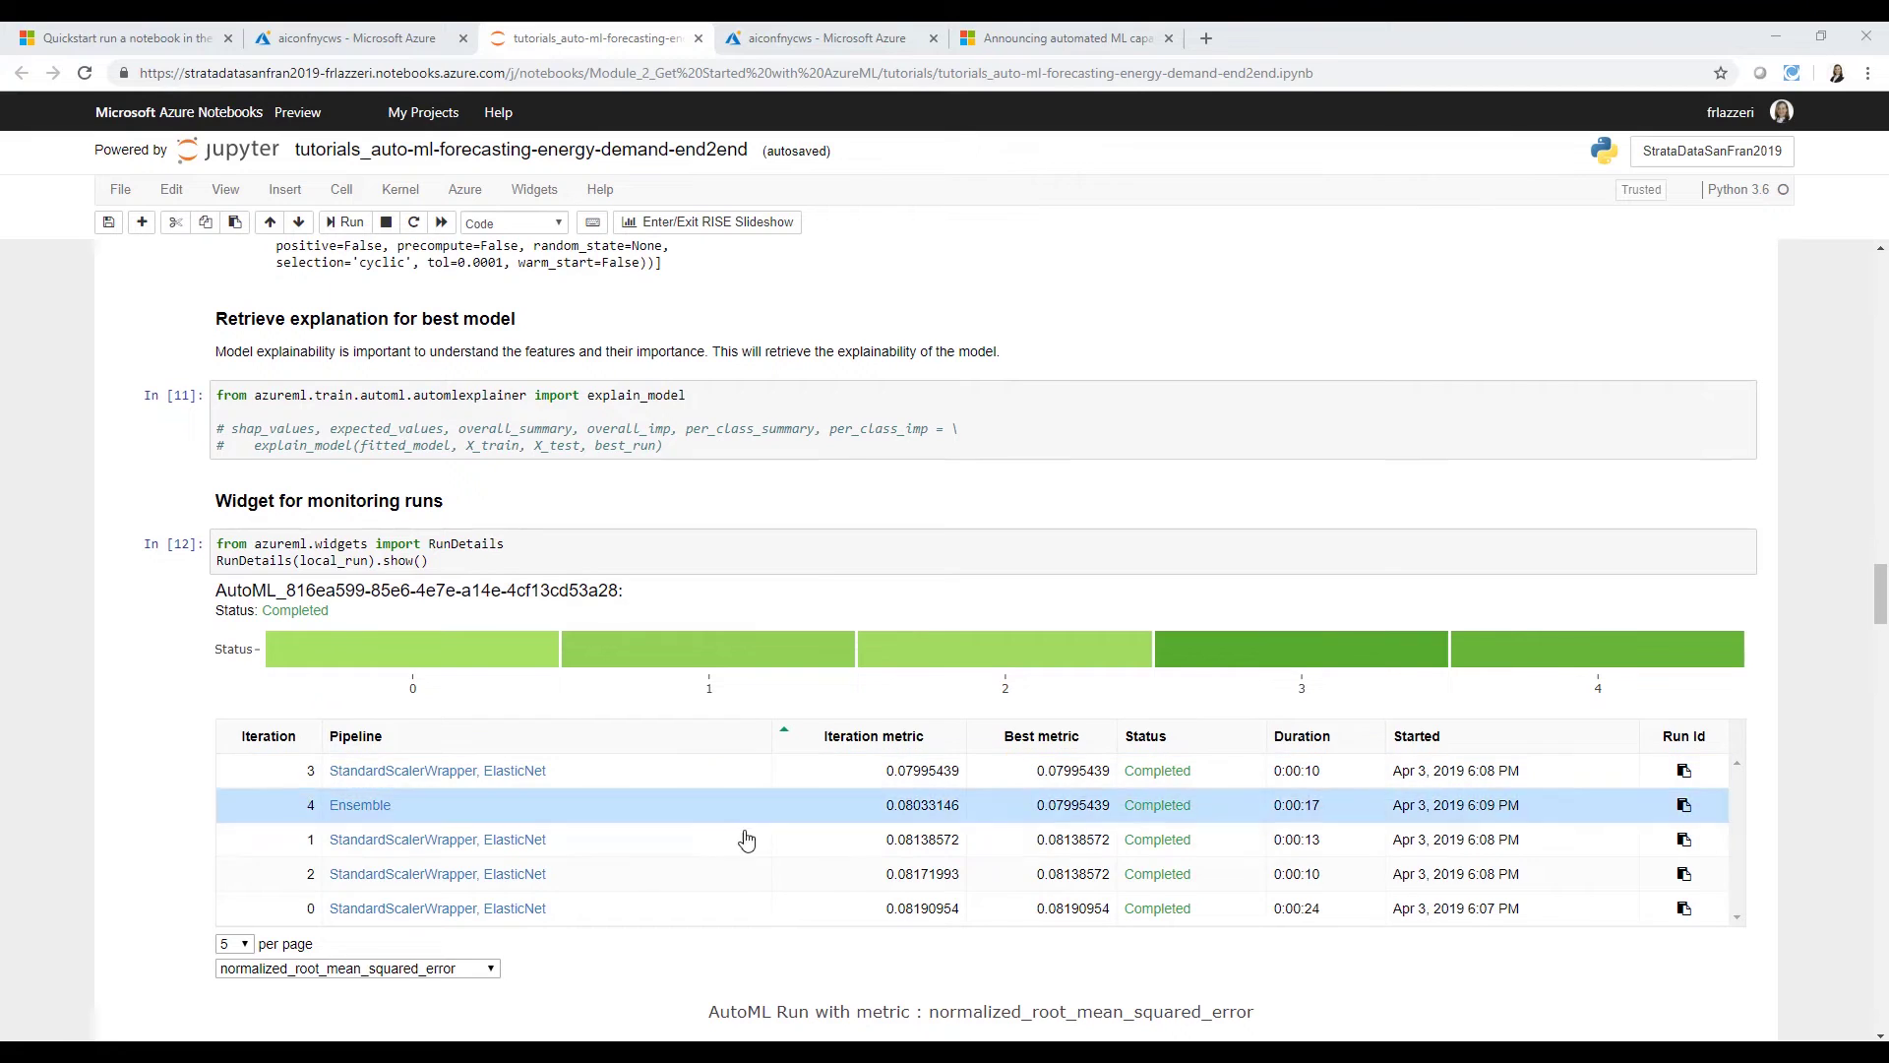
scroll(688, 897, down, 2)
scroll(688, 898, down, 2)
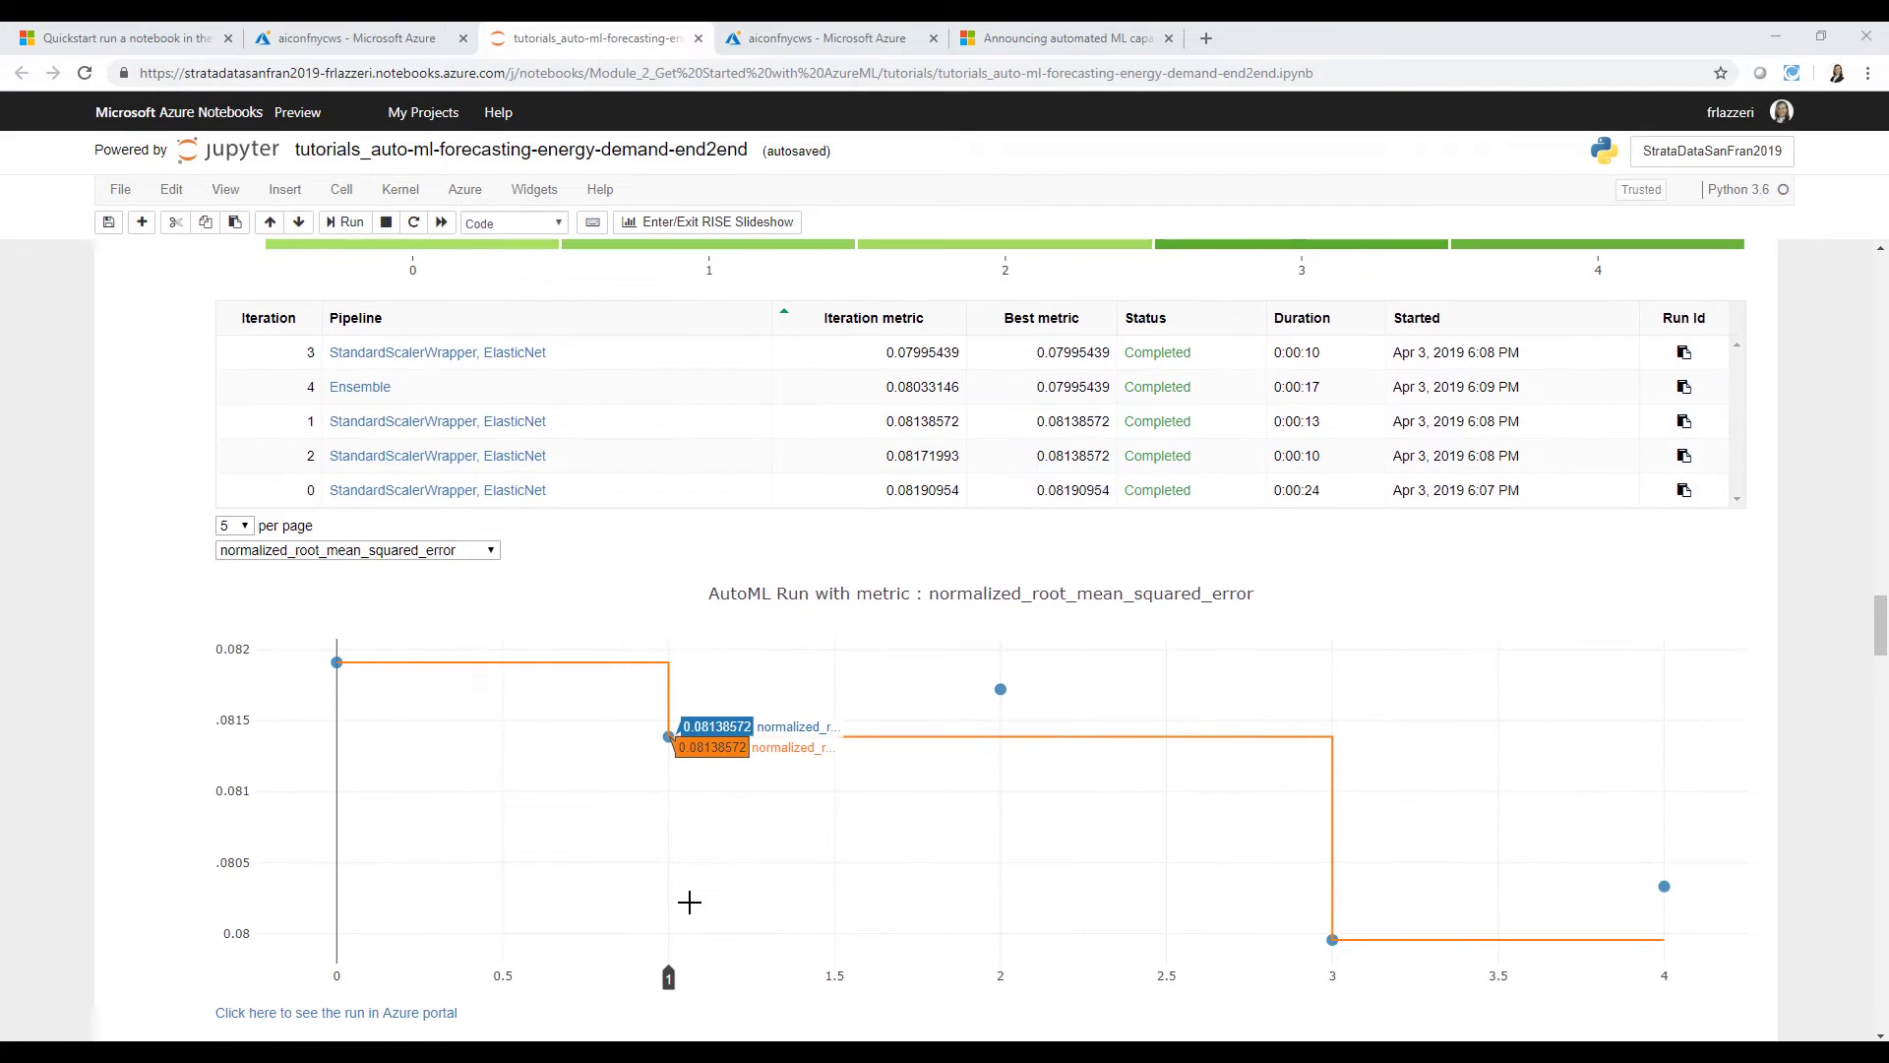
scroll(689, 900, down, 1)
scroll(691, 911, down, 1)
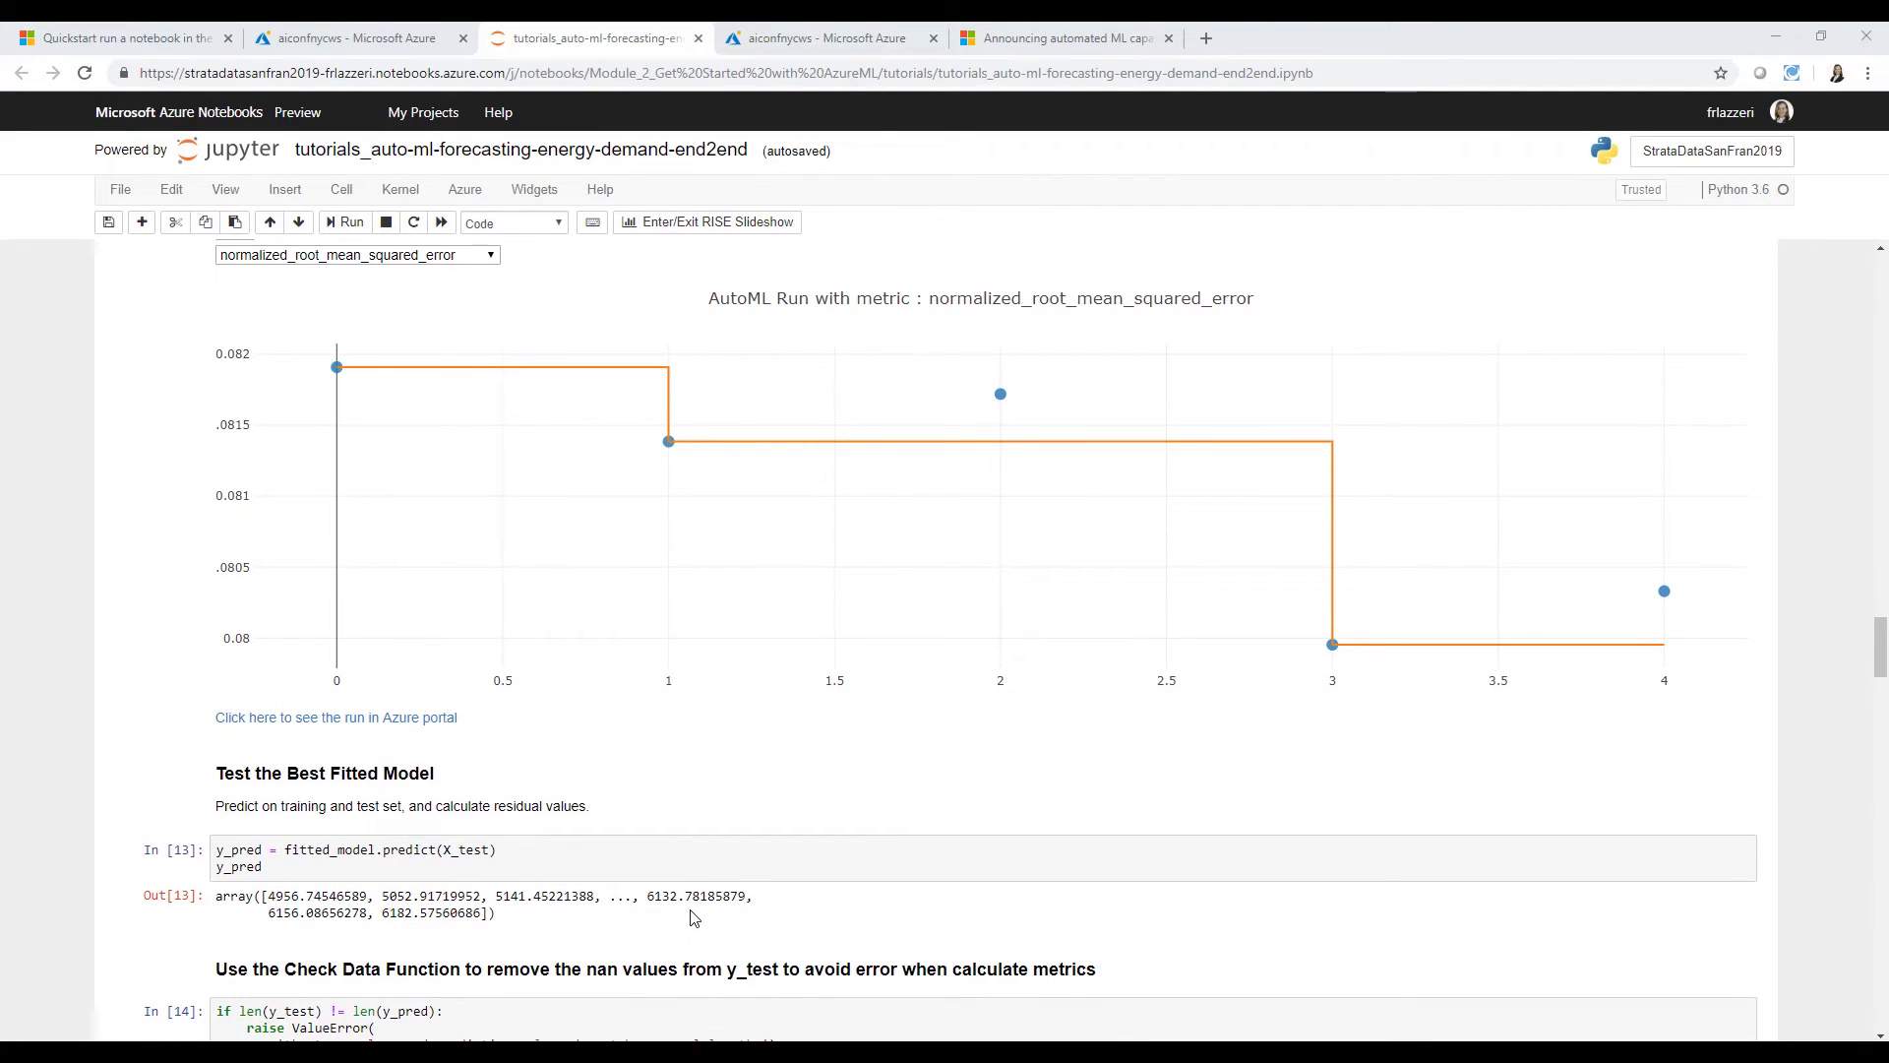
scroll(692, 917, down, 1)
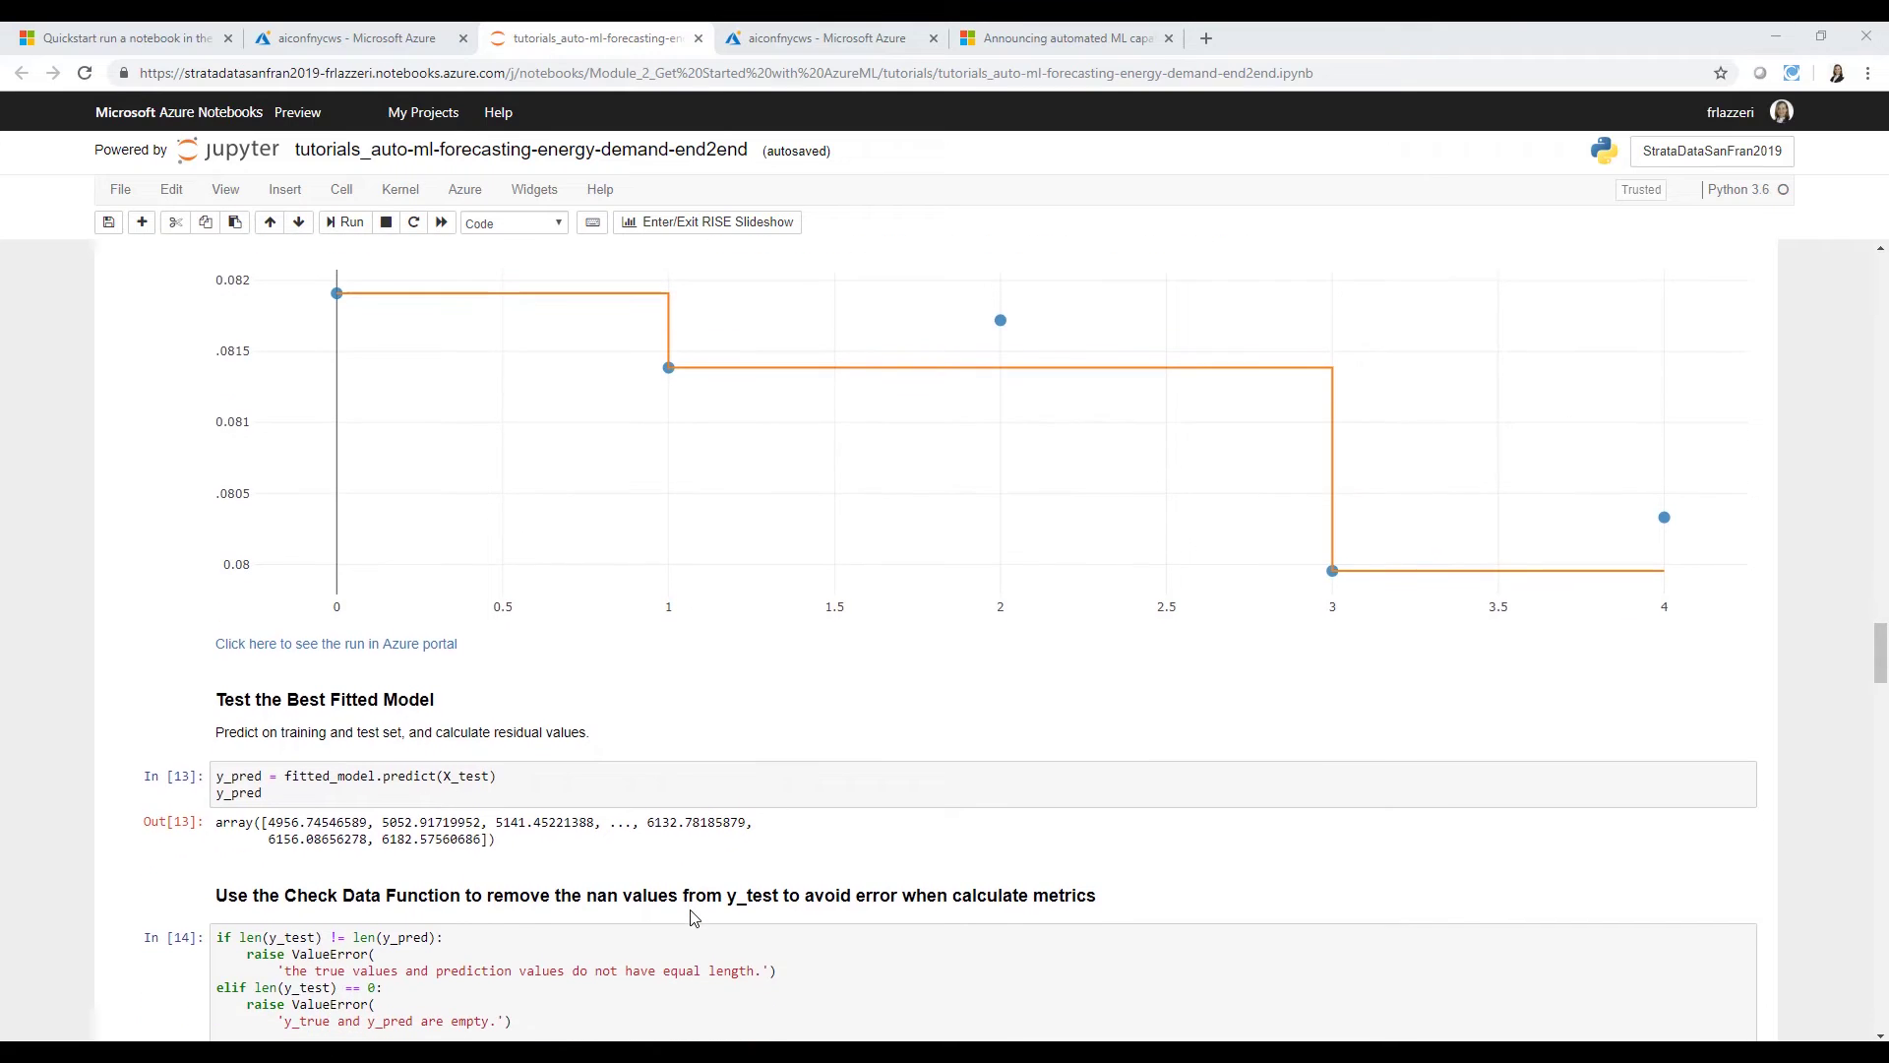
scroll(677, 975, down, 1)
scroll(677, 974, down, 1)
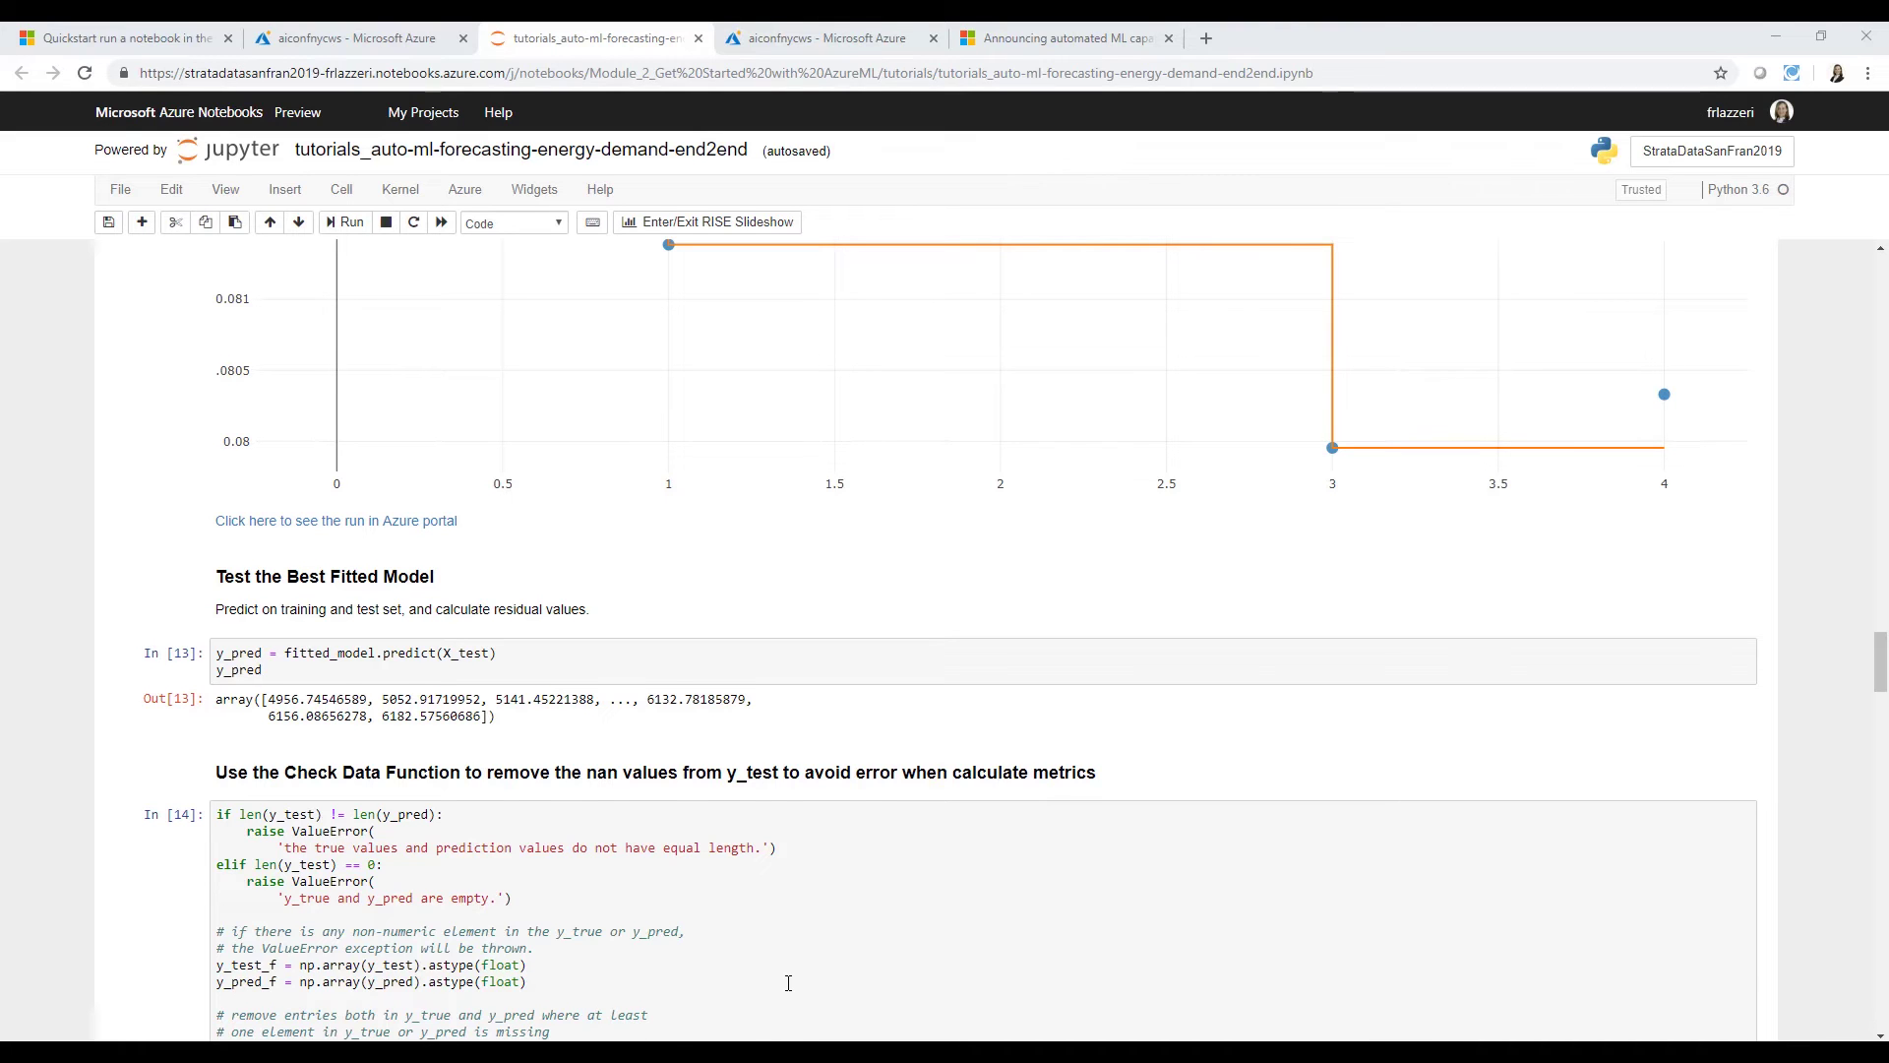
scroll(788, 982, down, 2)
scroll(797, 945, down, 1)
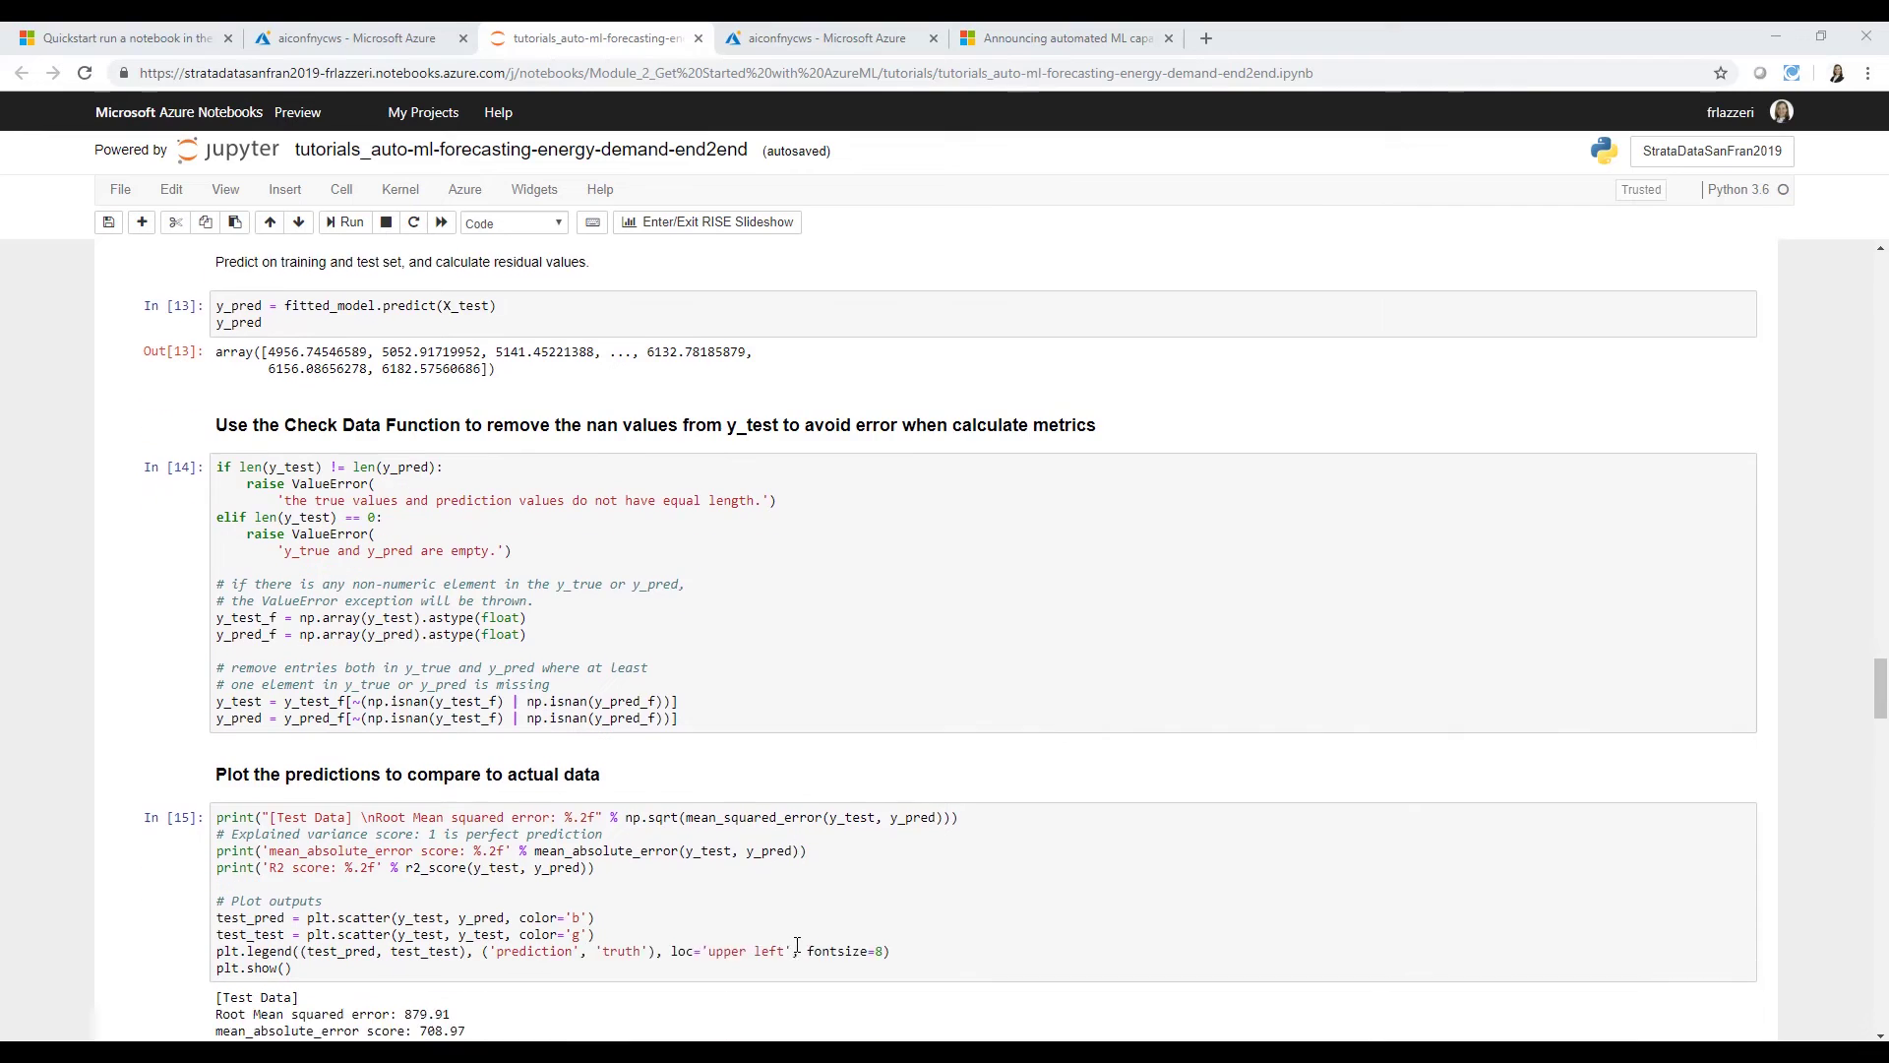
scroll(805, 937, down, 1)
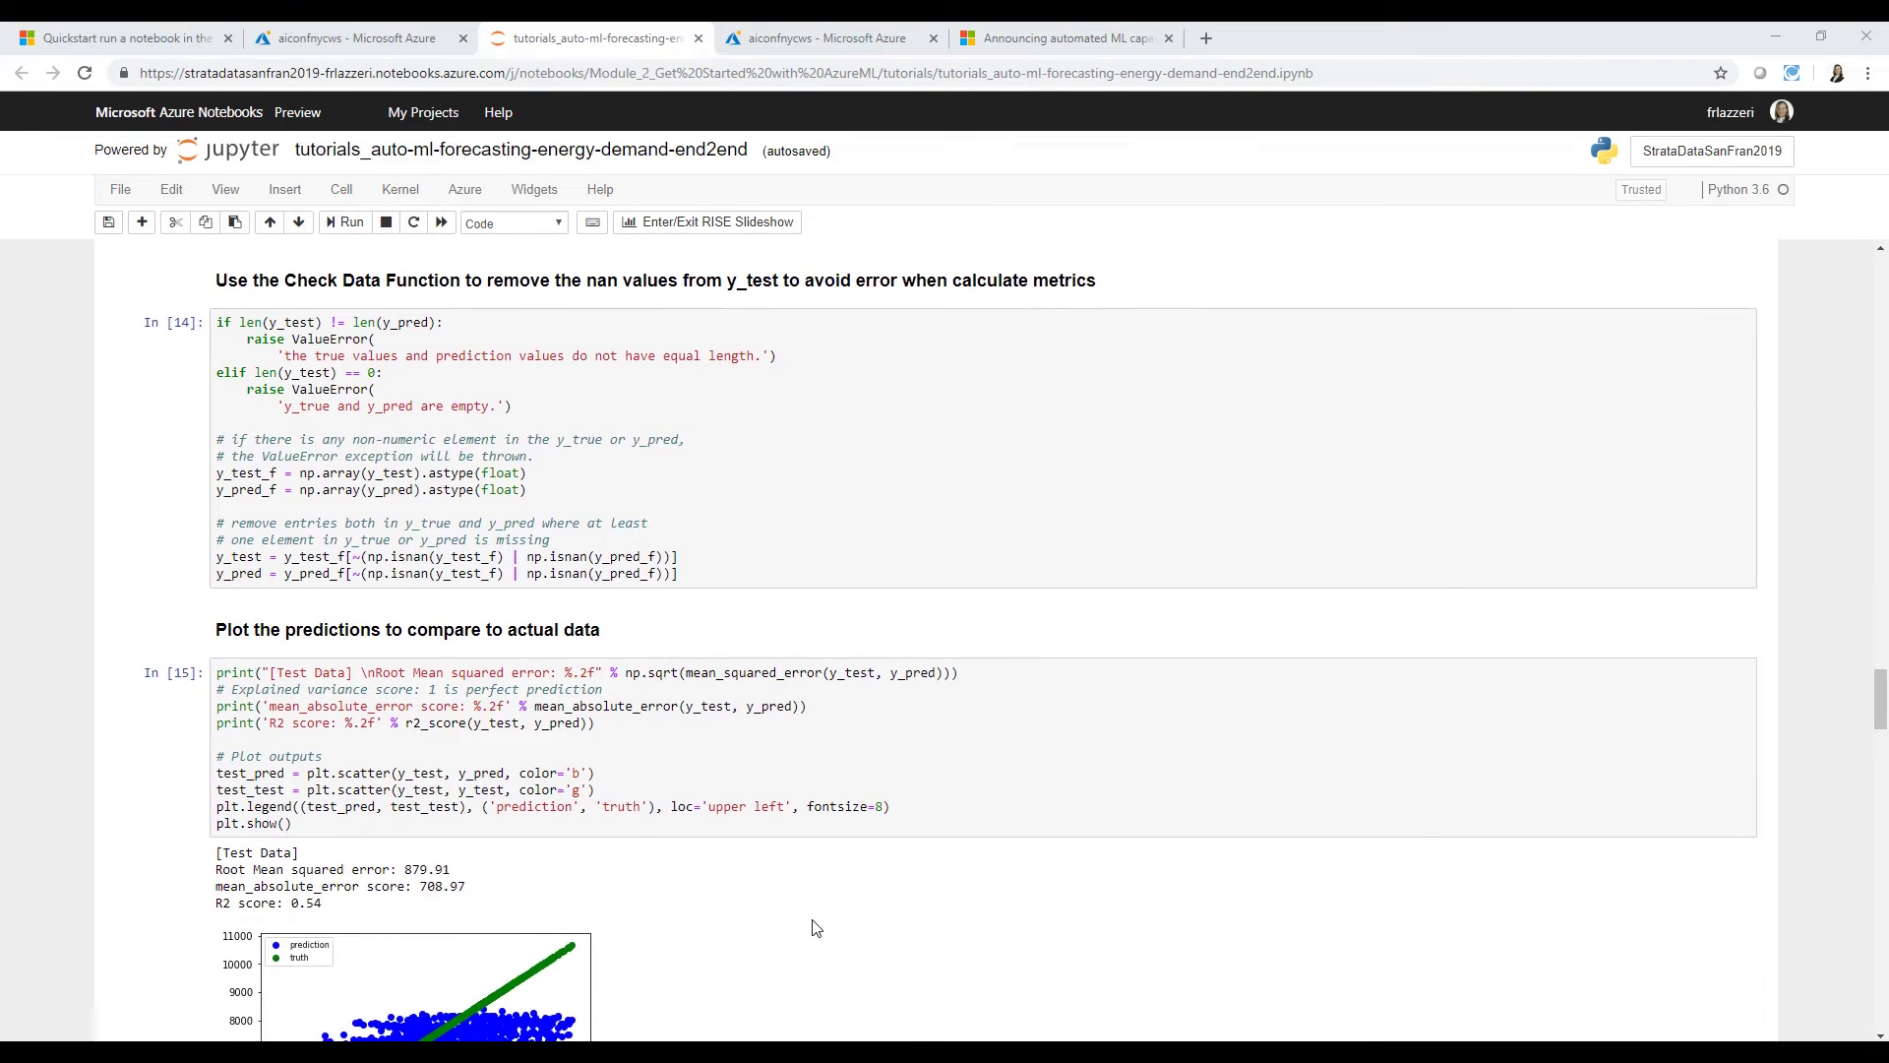
scroll(813, 927, down, 1)
scroll(814, 945, down, 1)
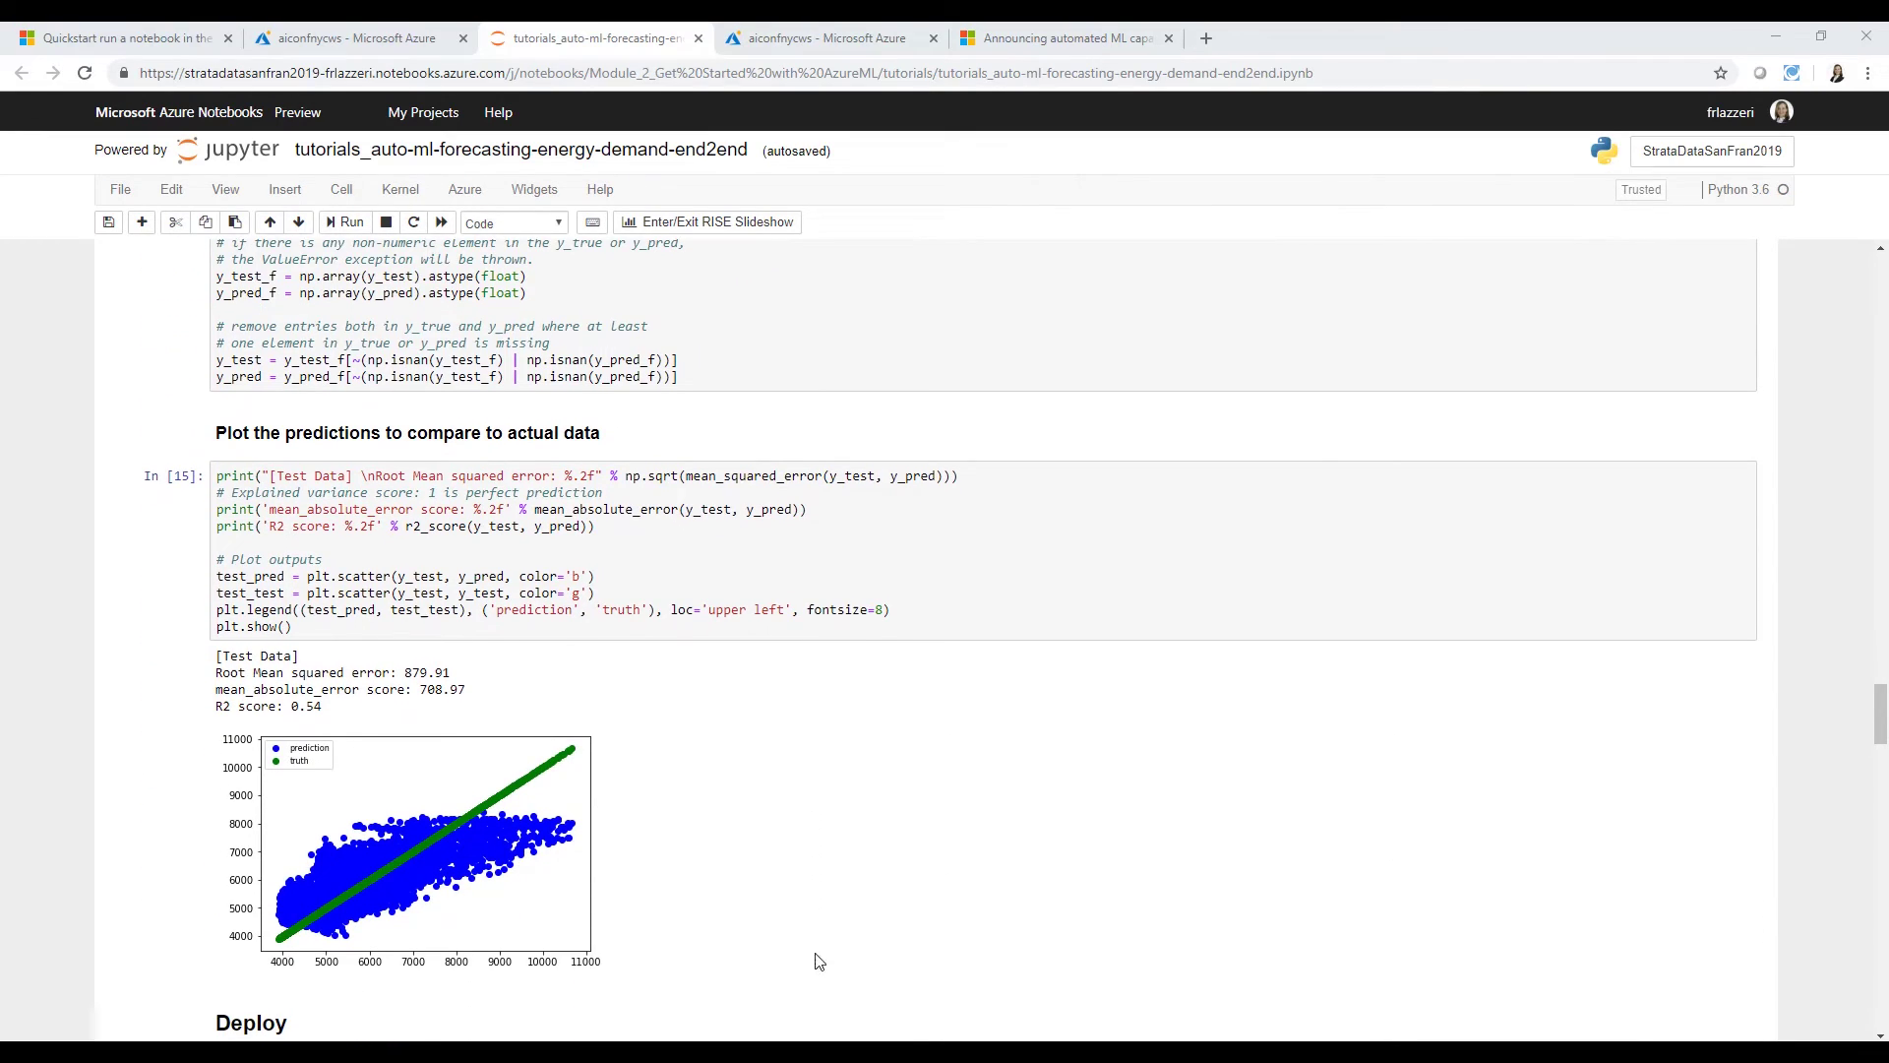
scroll(806, 934, down, 1)
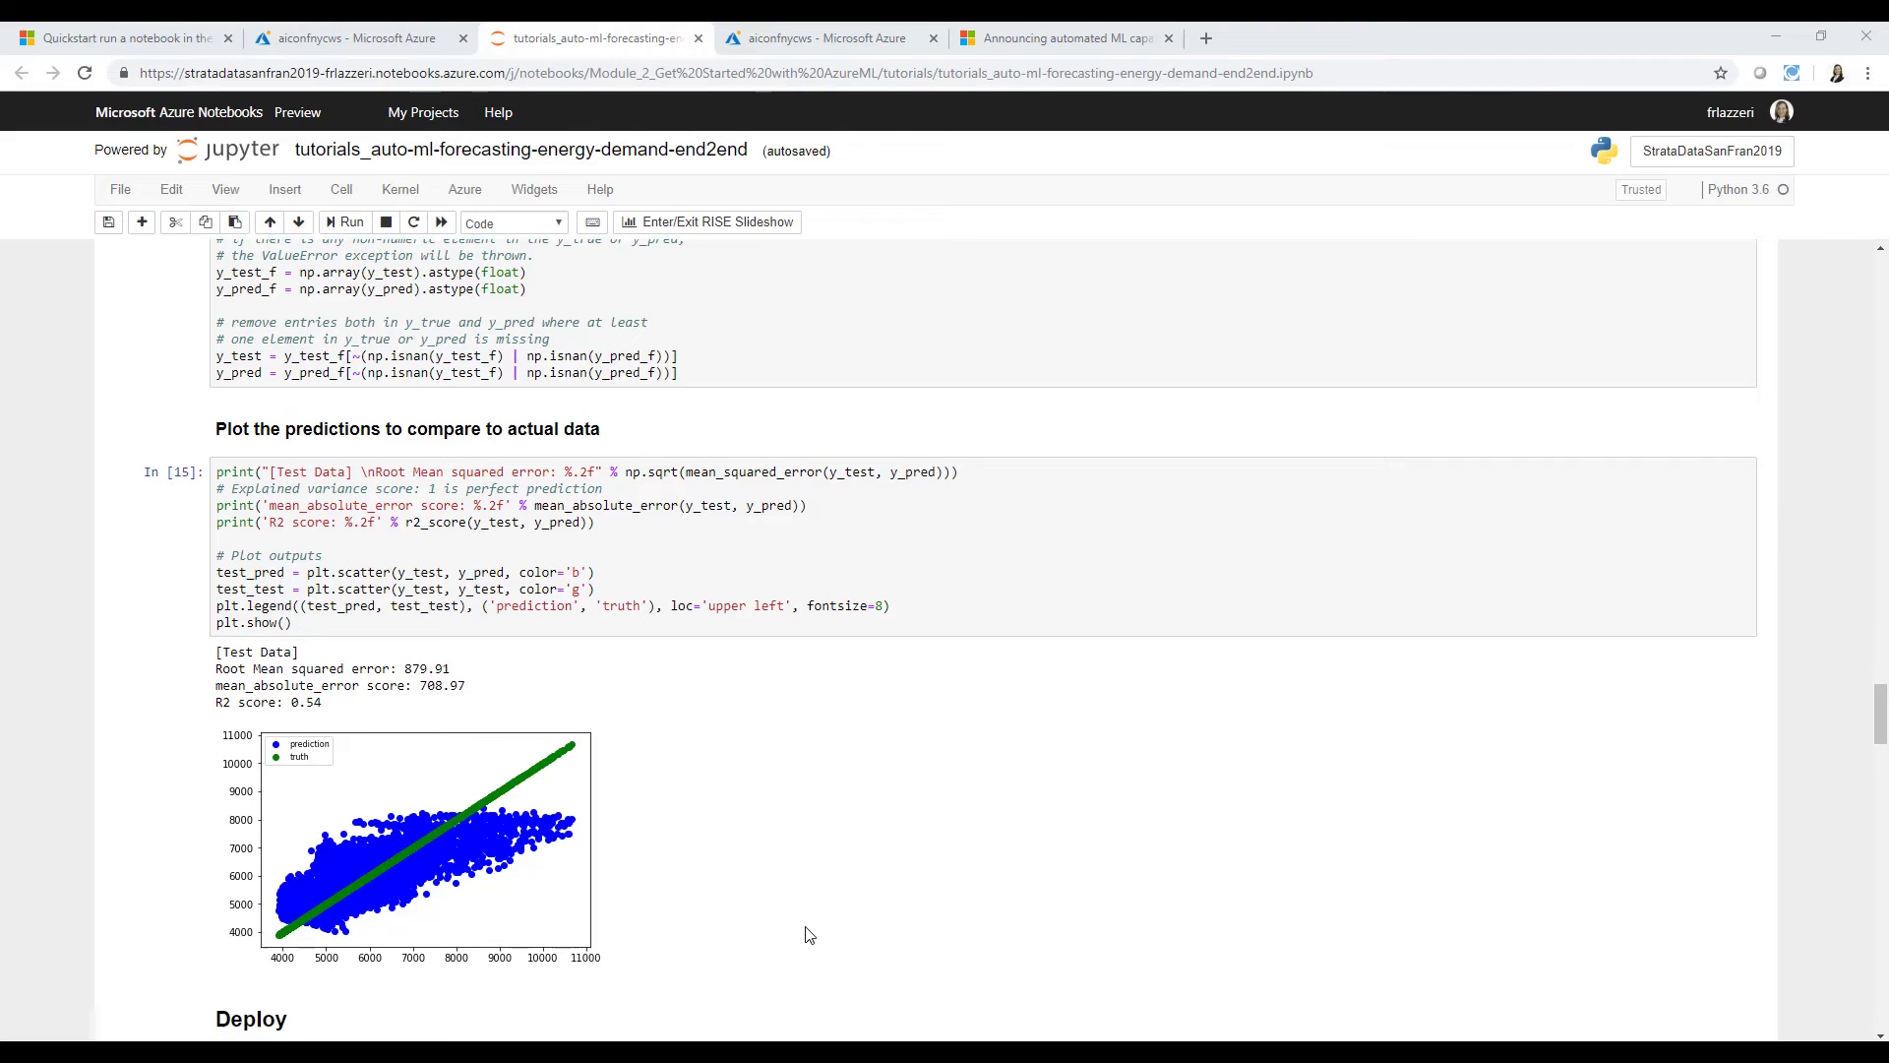
scroll(806, 935, down, 2)
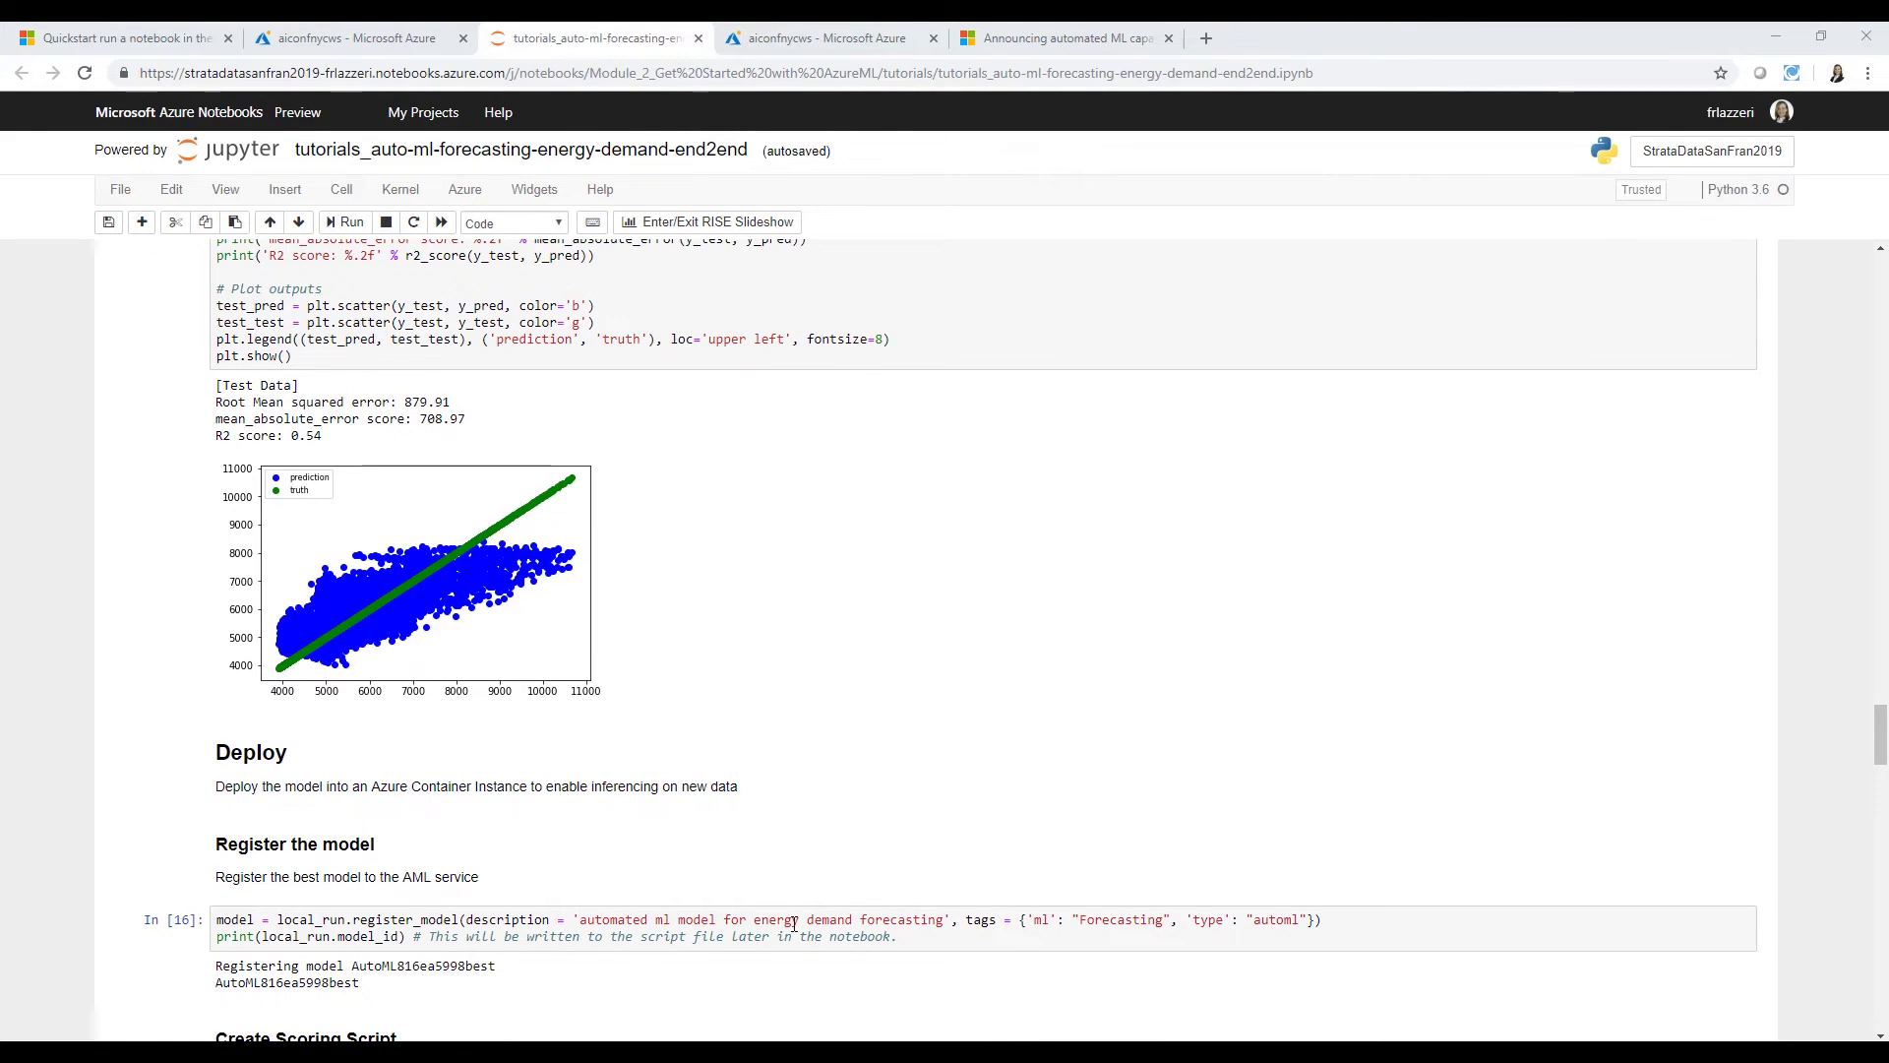
scroll(793, 924, down, 1)
scroll(794, 924, down, 1)
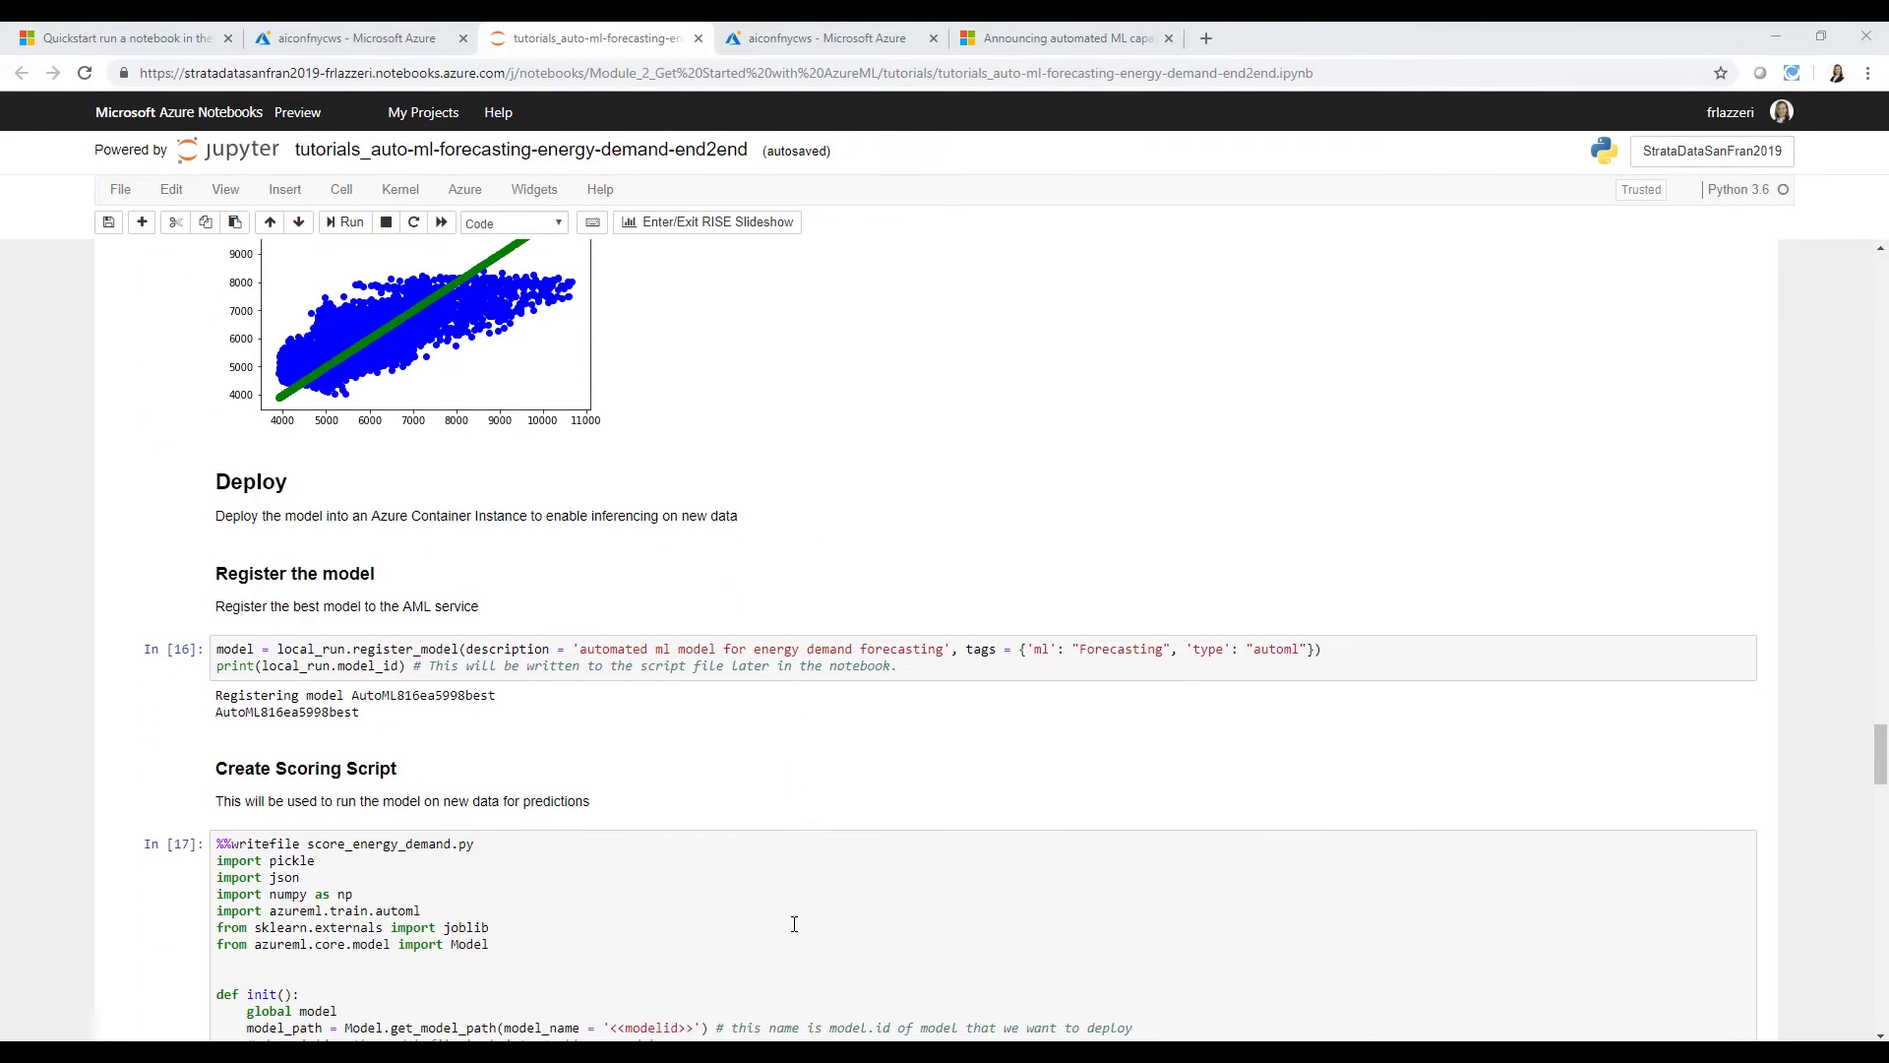
scroll(795, 924, down, 1)
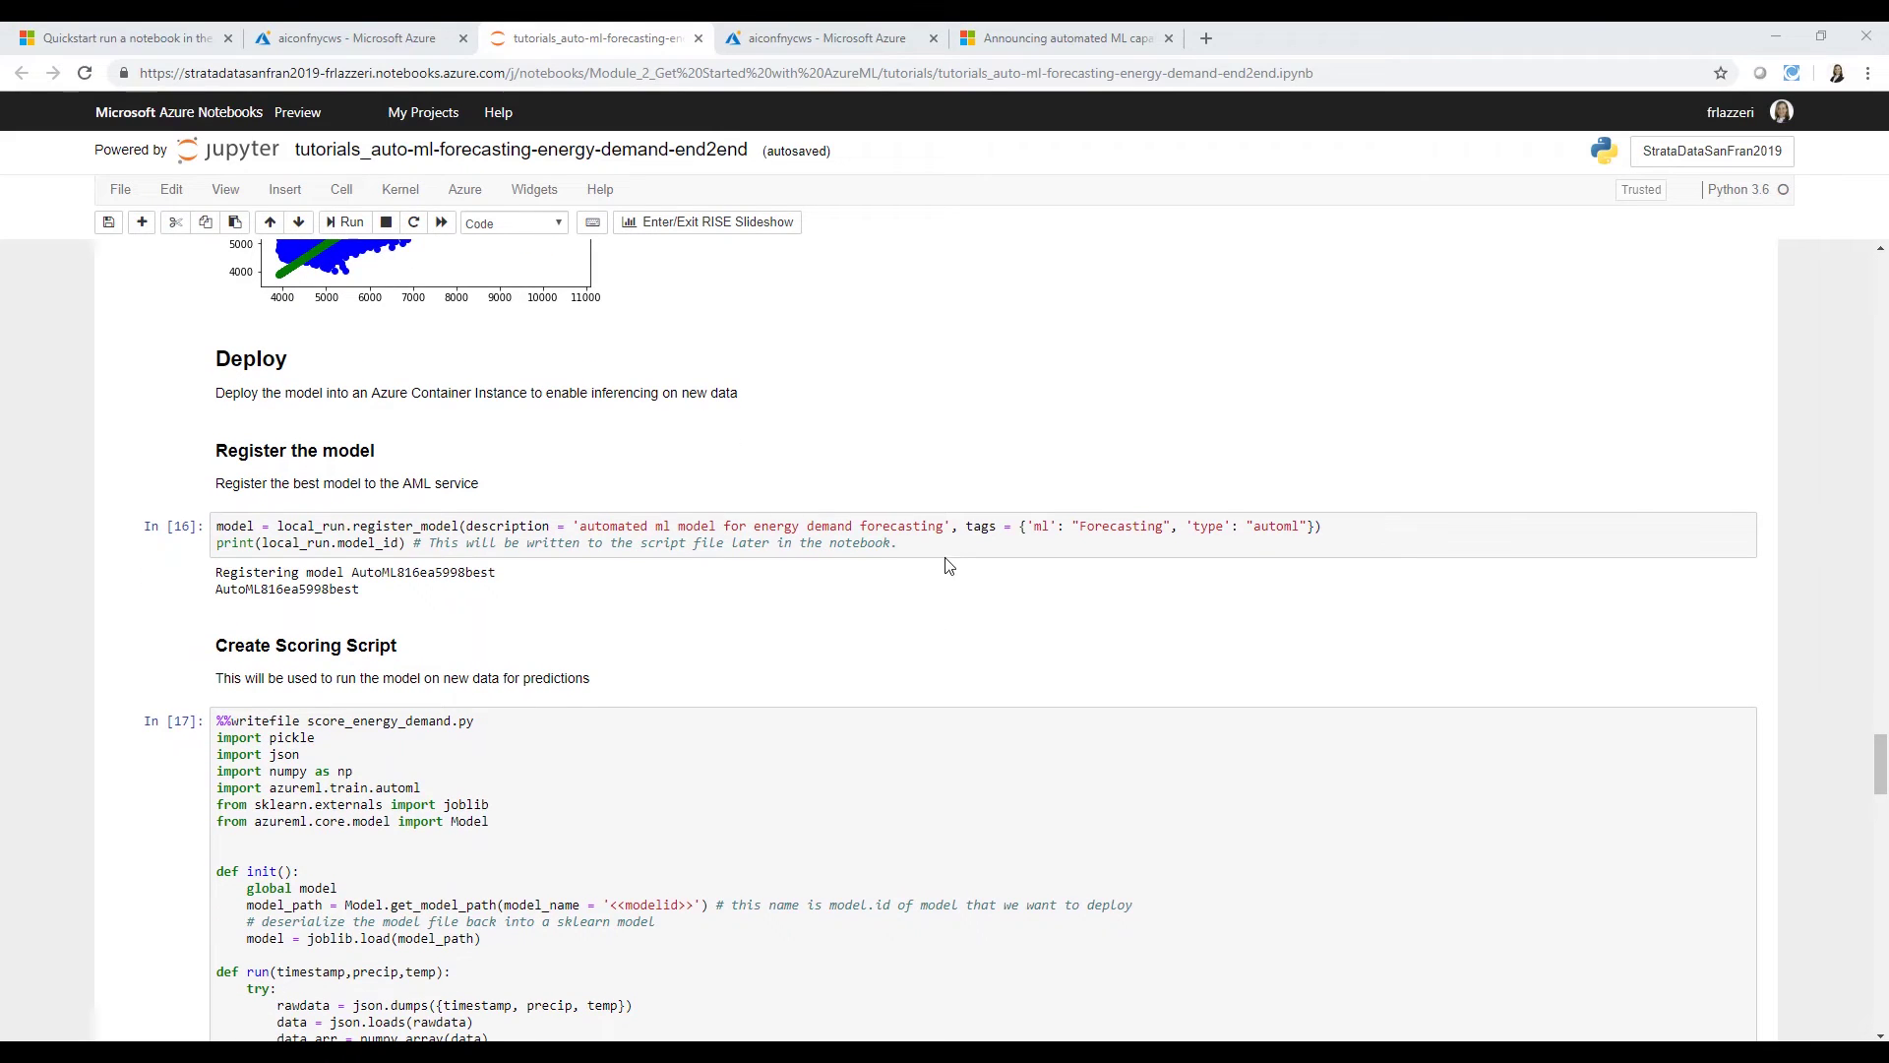
click(941, 542)
scroll(907, 751, down, 1)
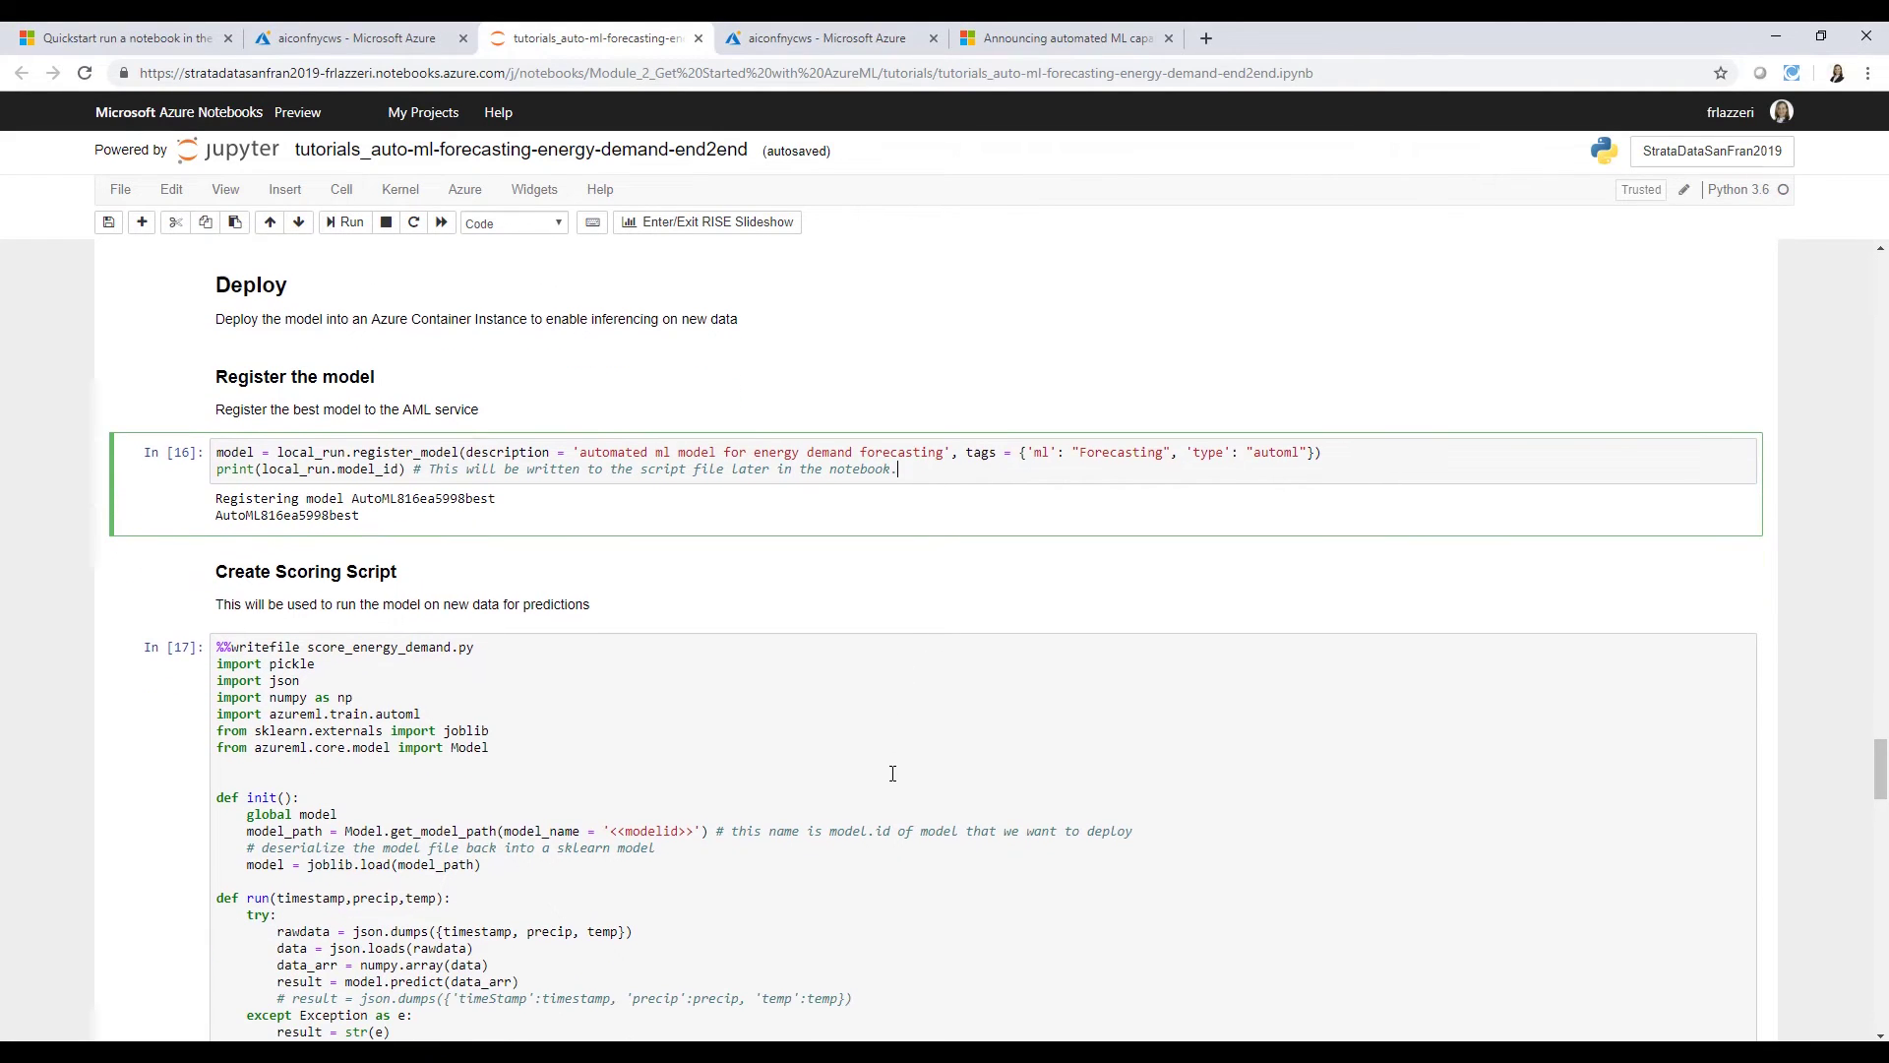
scroll(877, 827, down, 1)
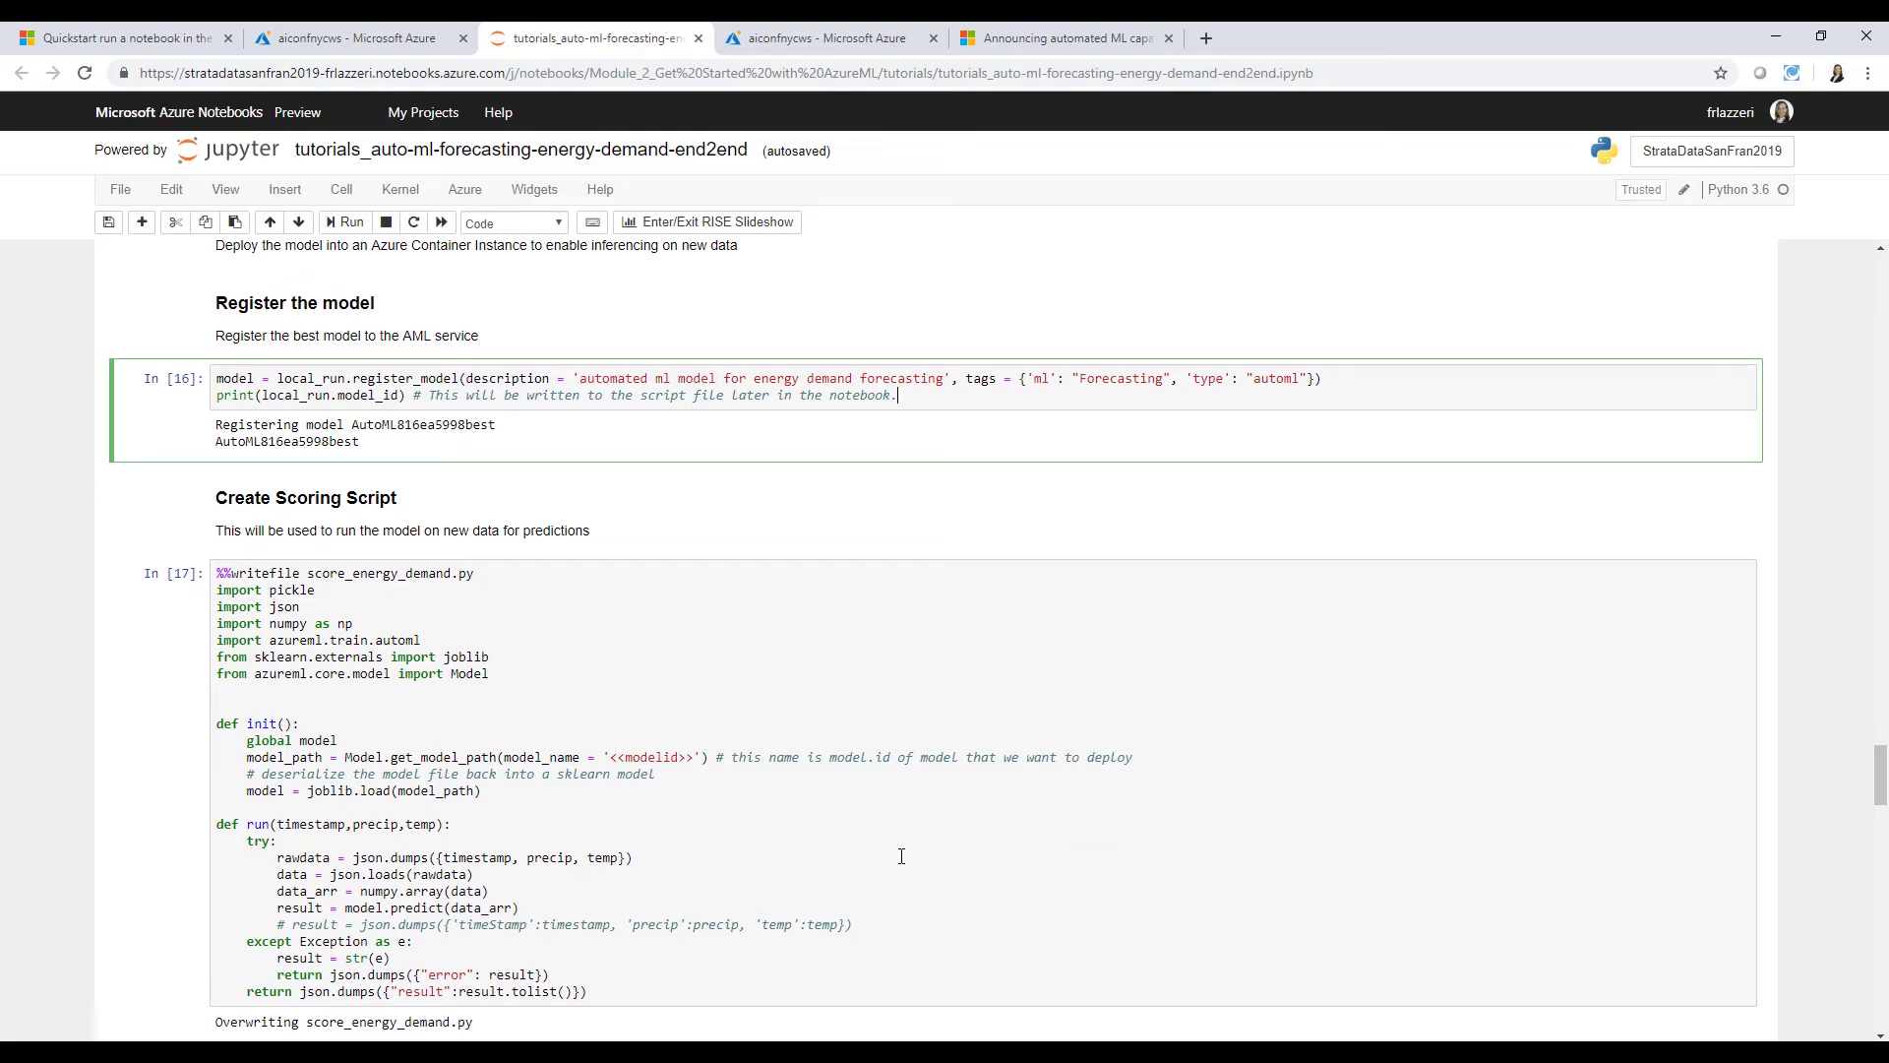
scroll(890, 946, down, 1)
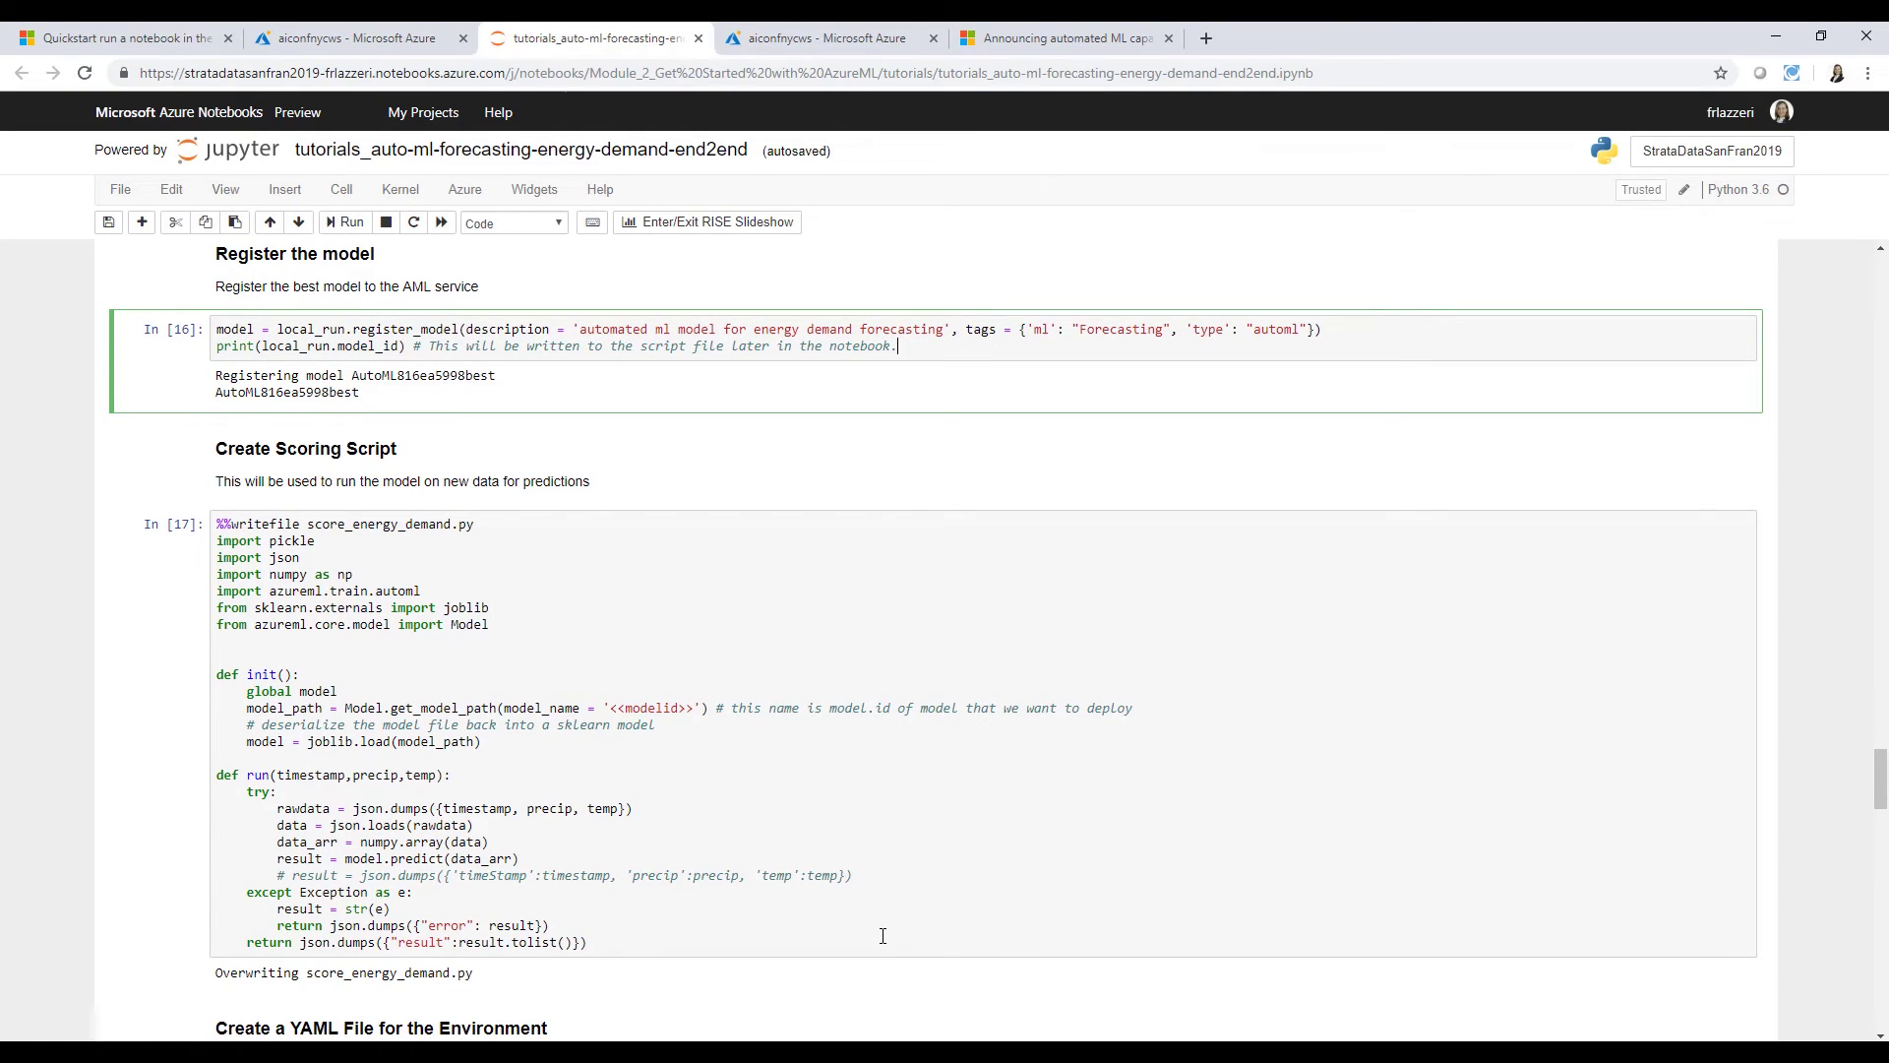
scroll(881, 932, down, 1)
scroll(826, 841, down, 3)
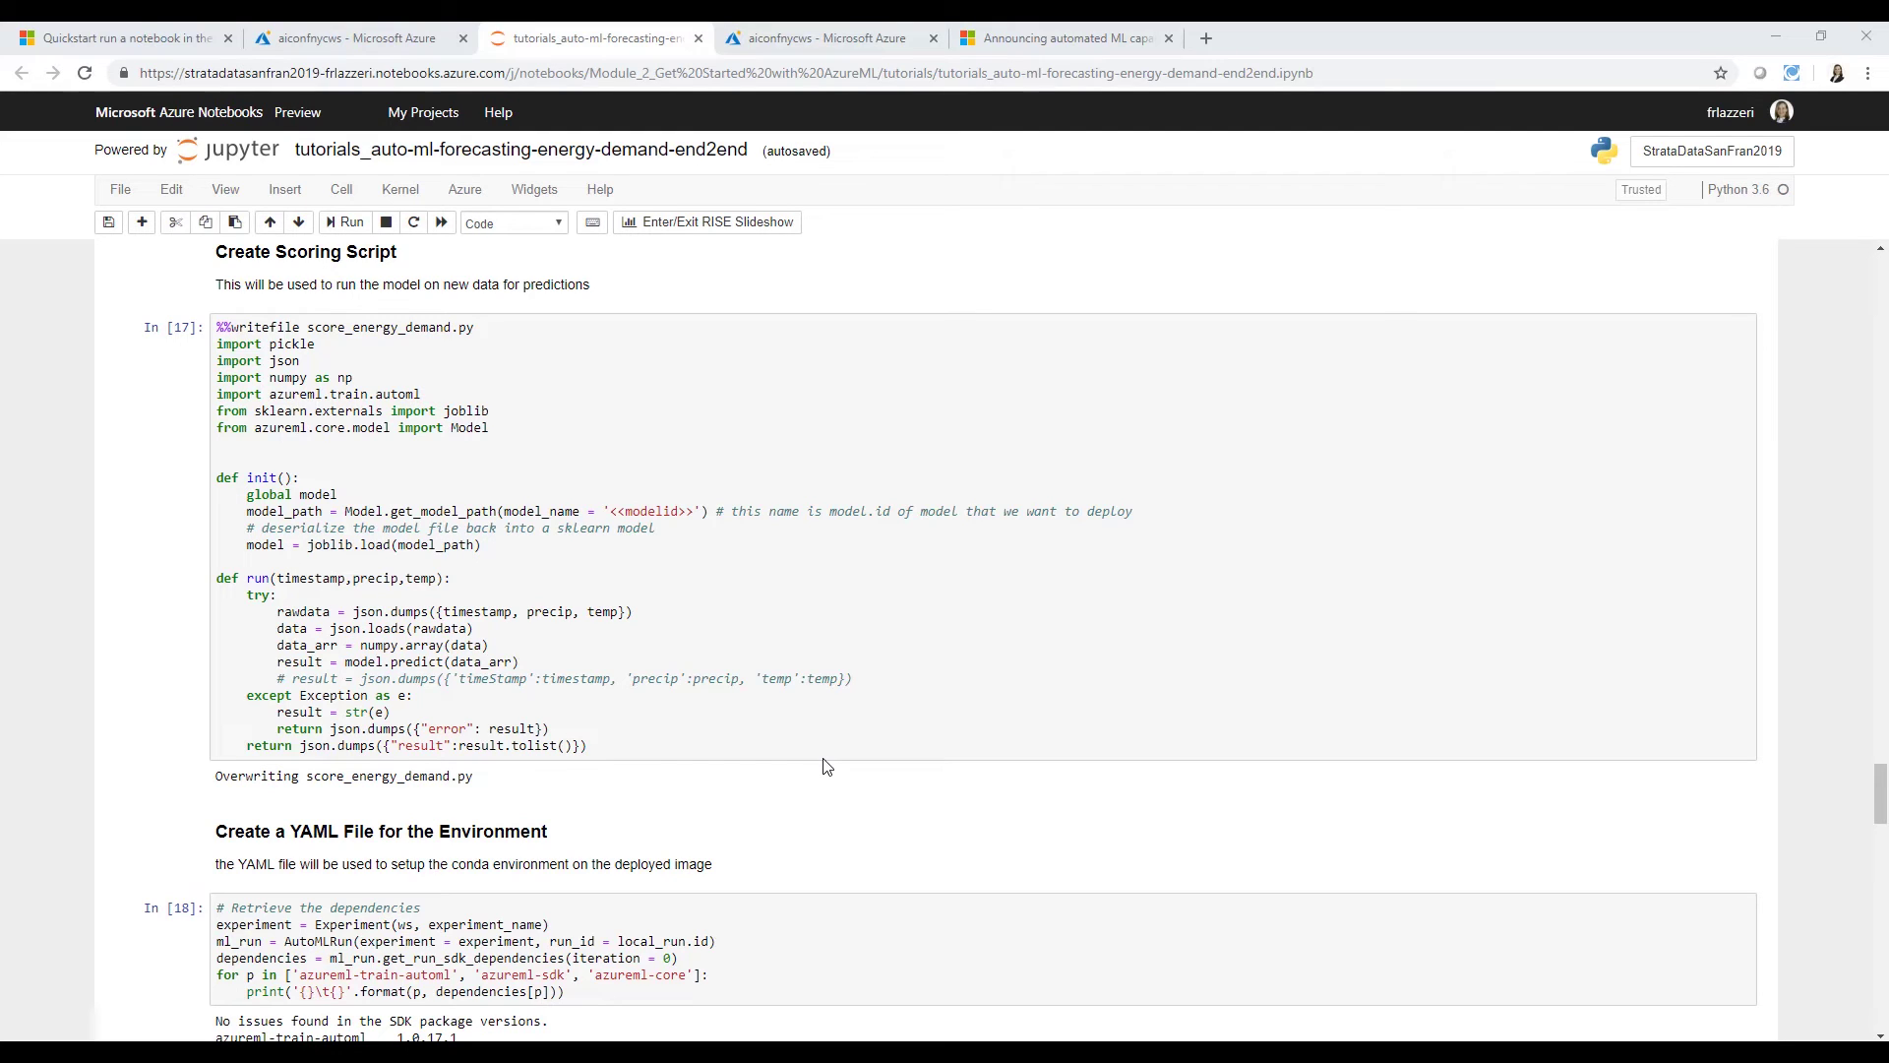
Step: Return to the Azure portal and open the automl-energydemandforecasting experiment's run report
click(850, 47)
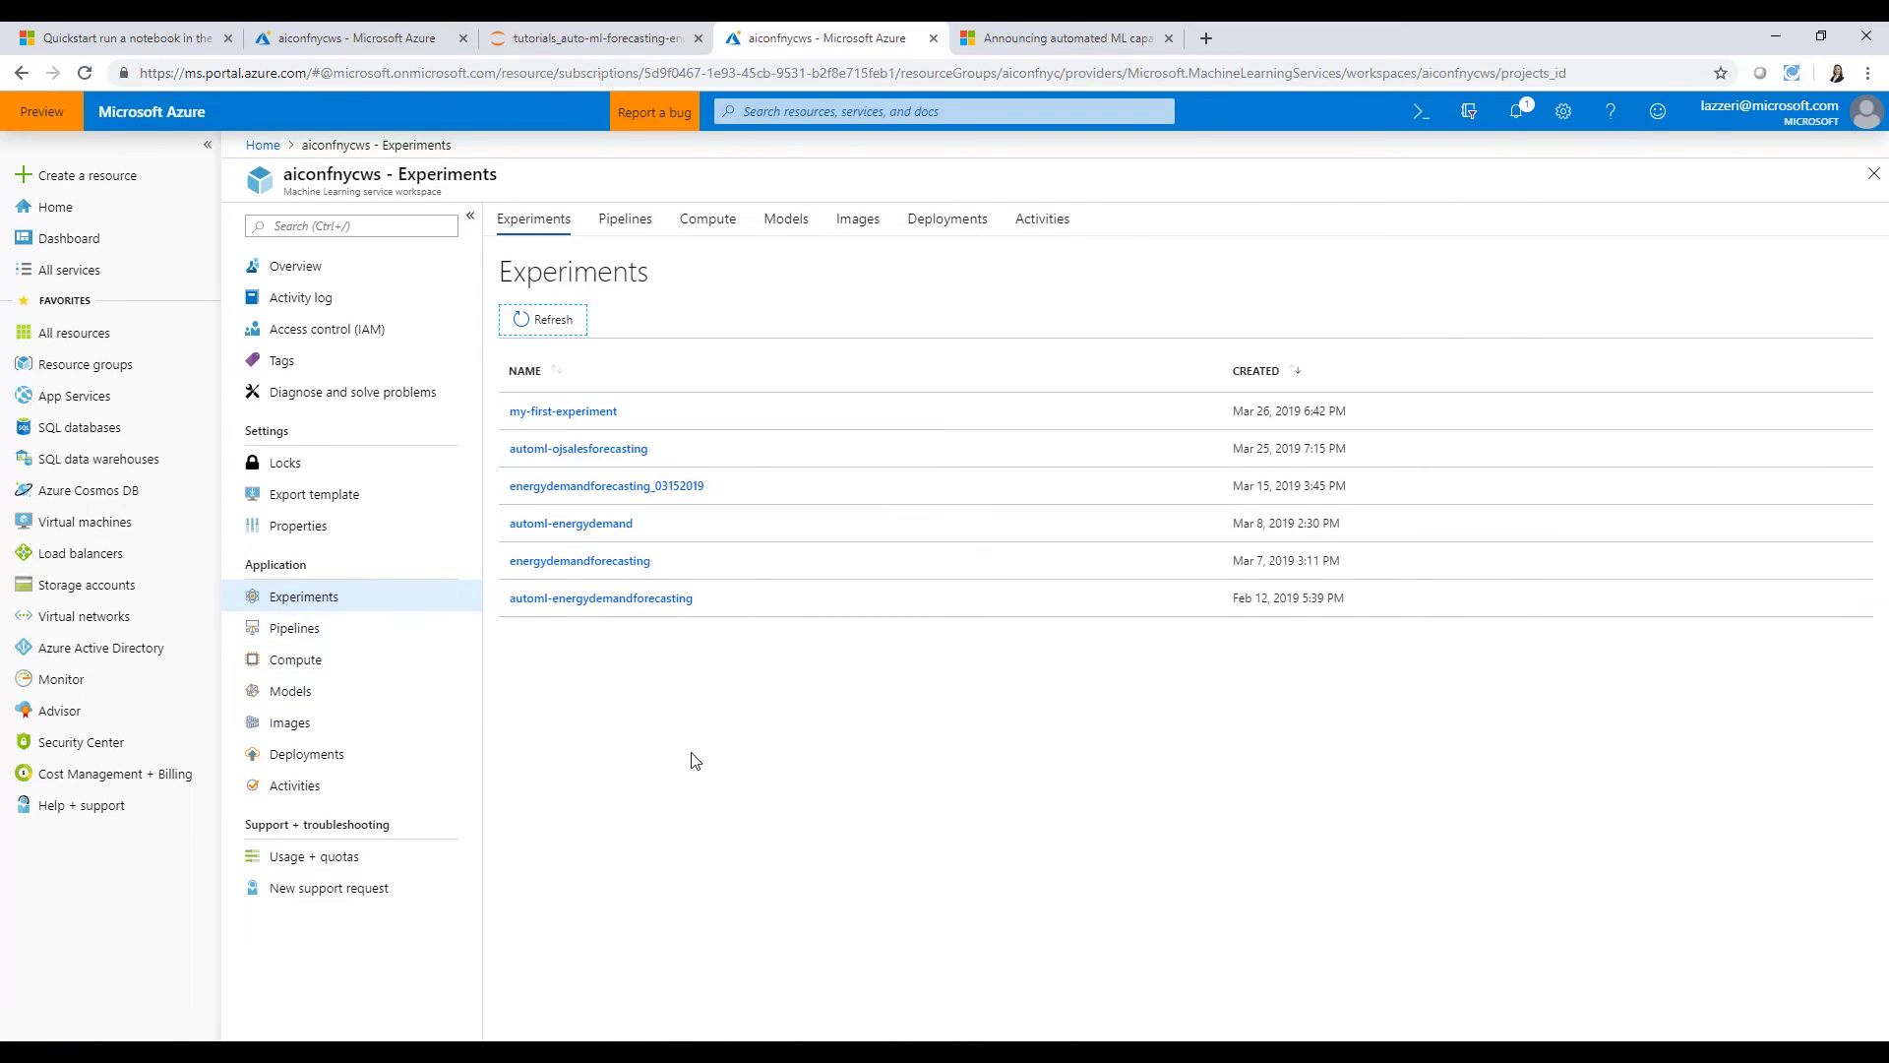
click(596, 602)
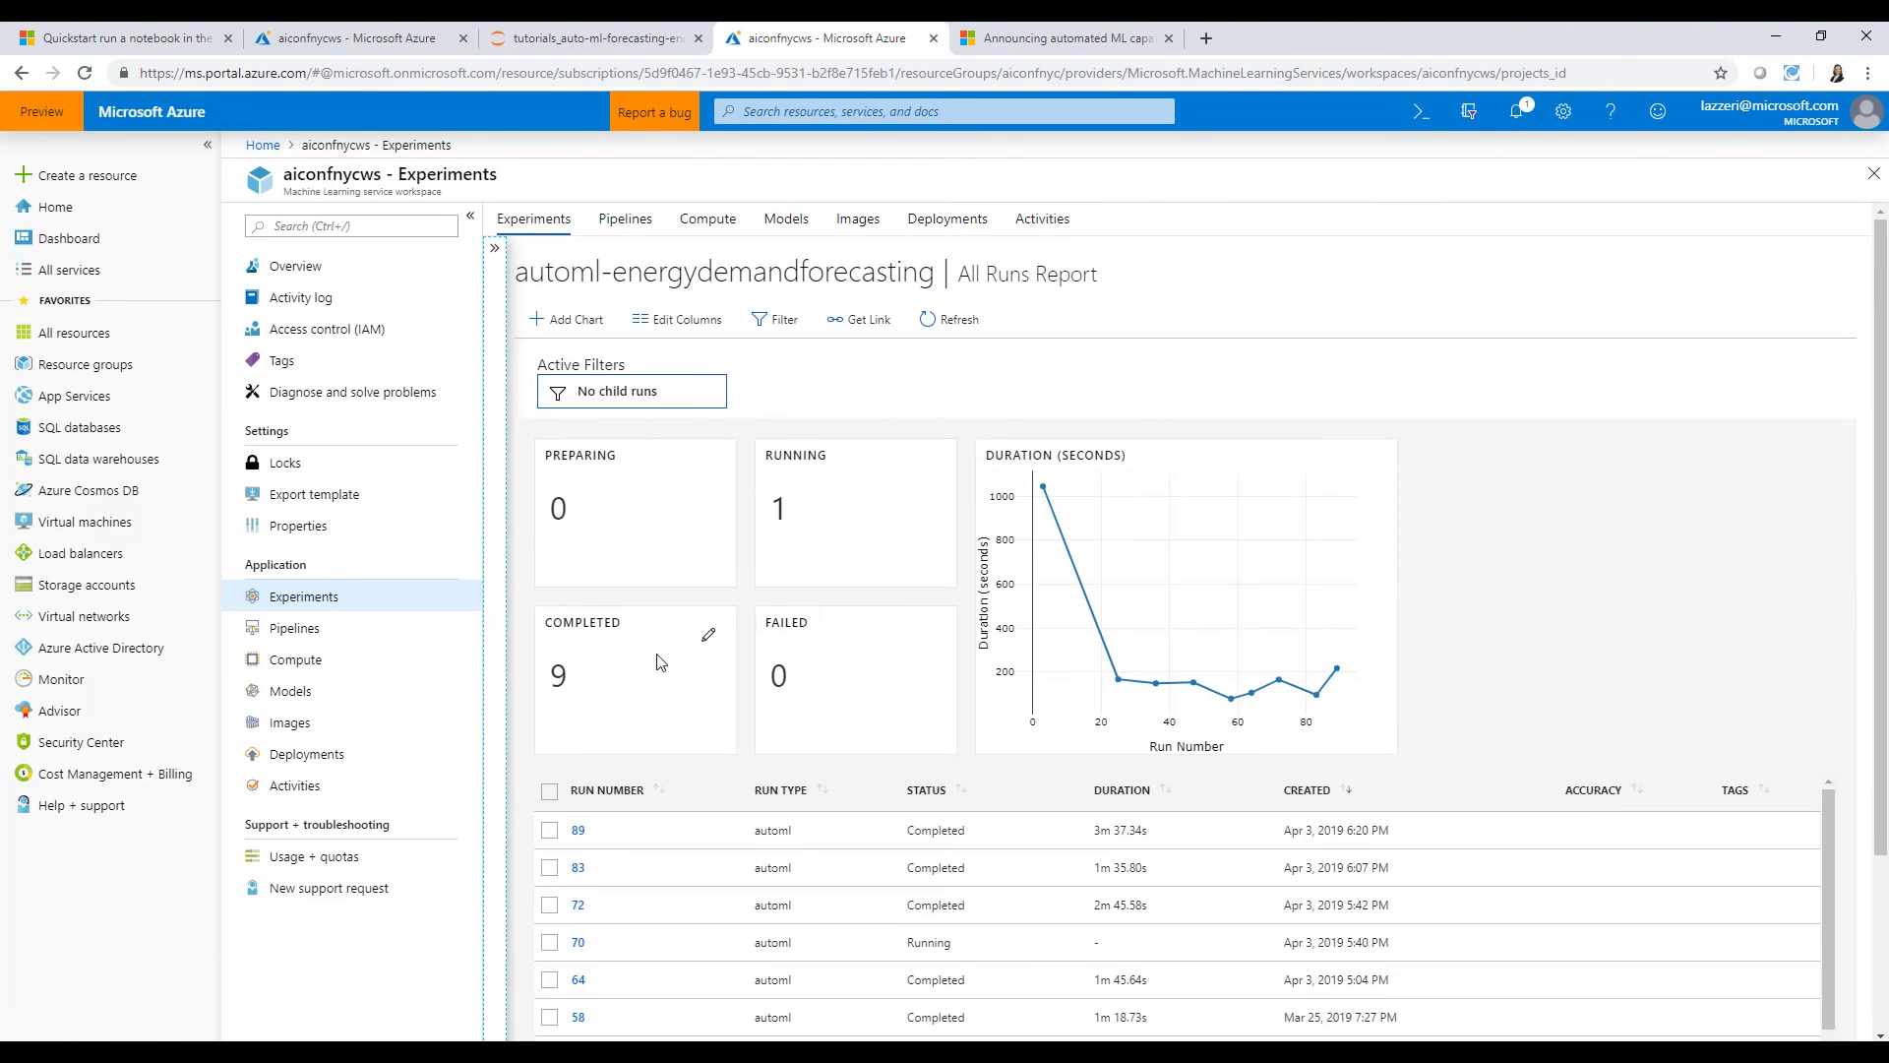
scroll(651, 694, down, 2)
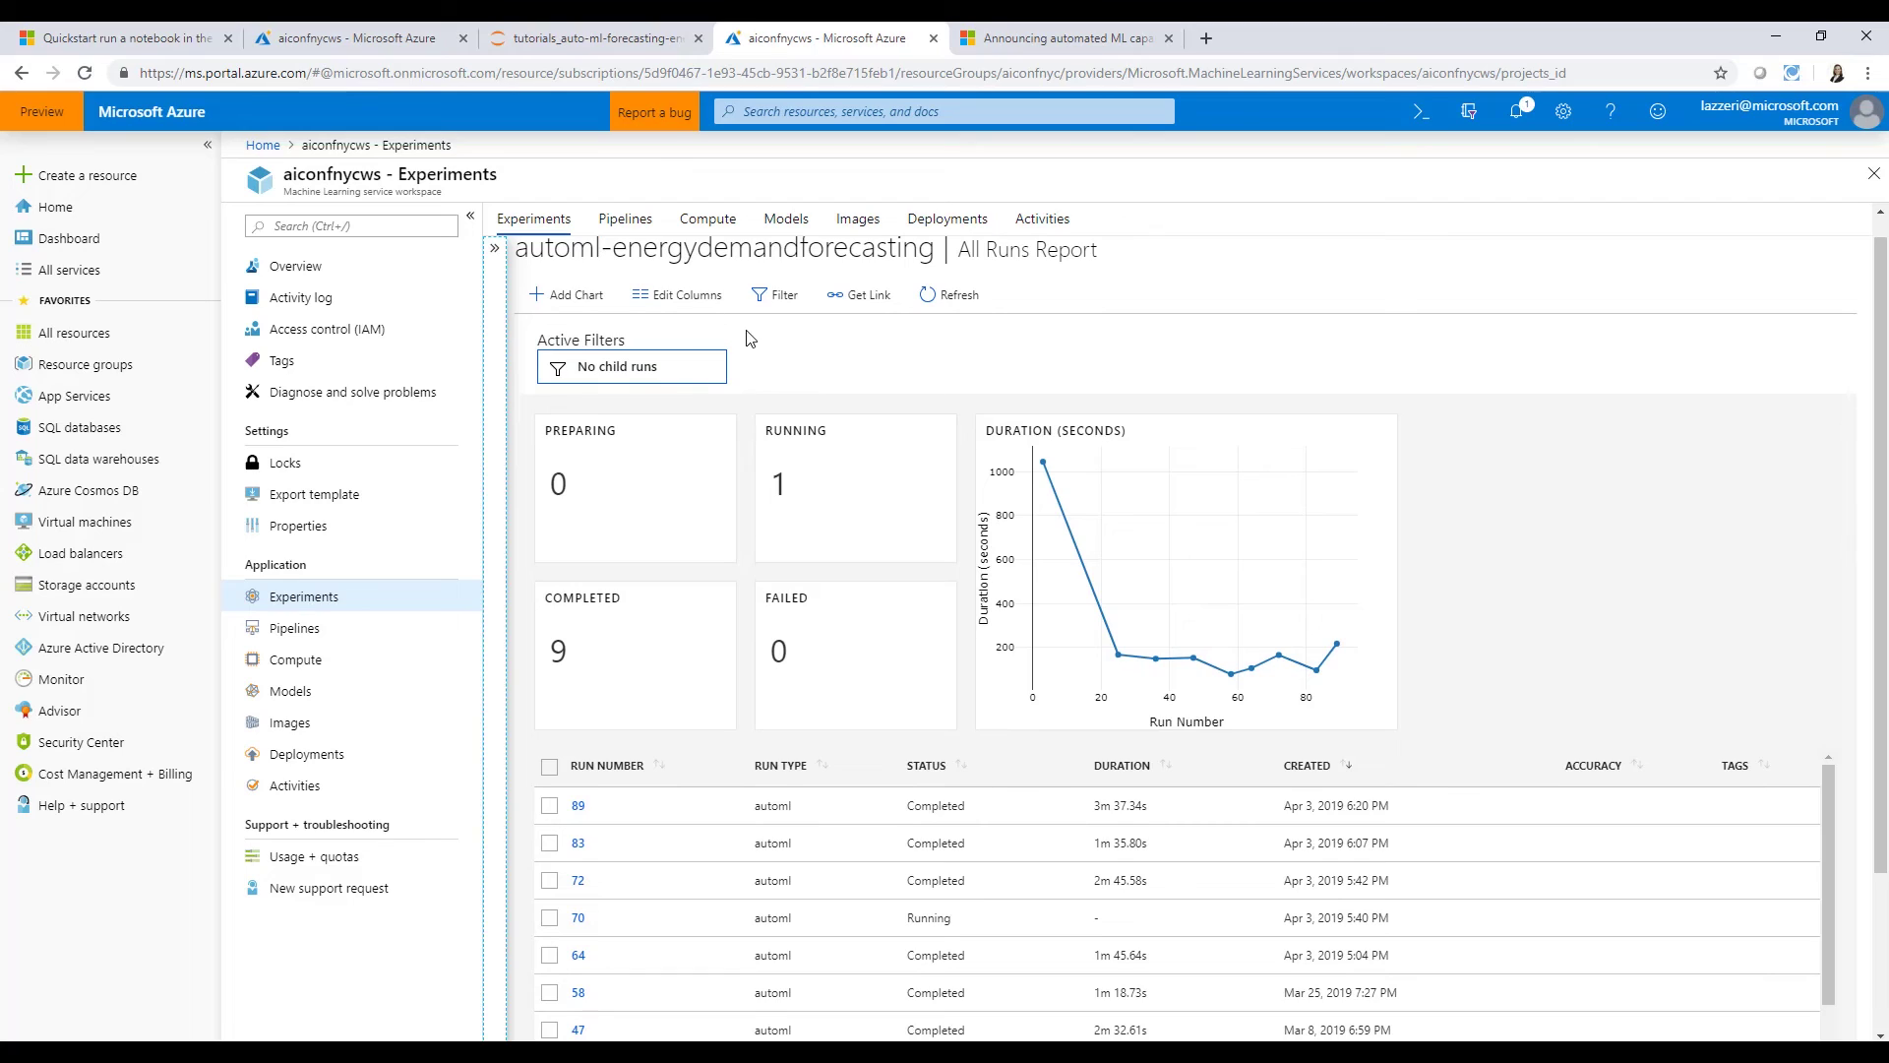
scroll(873, 536, up, 1)
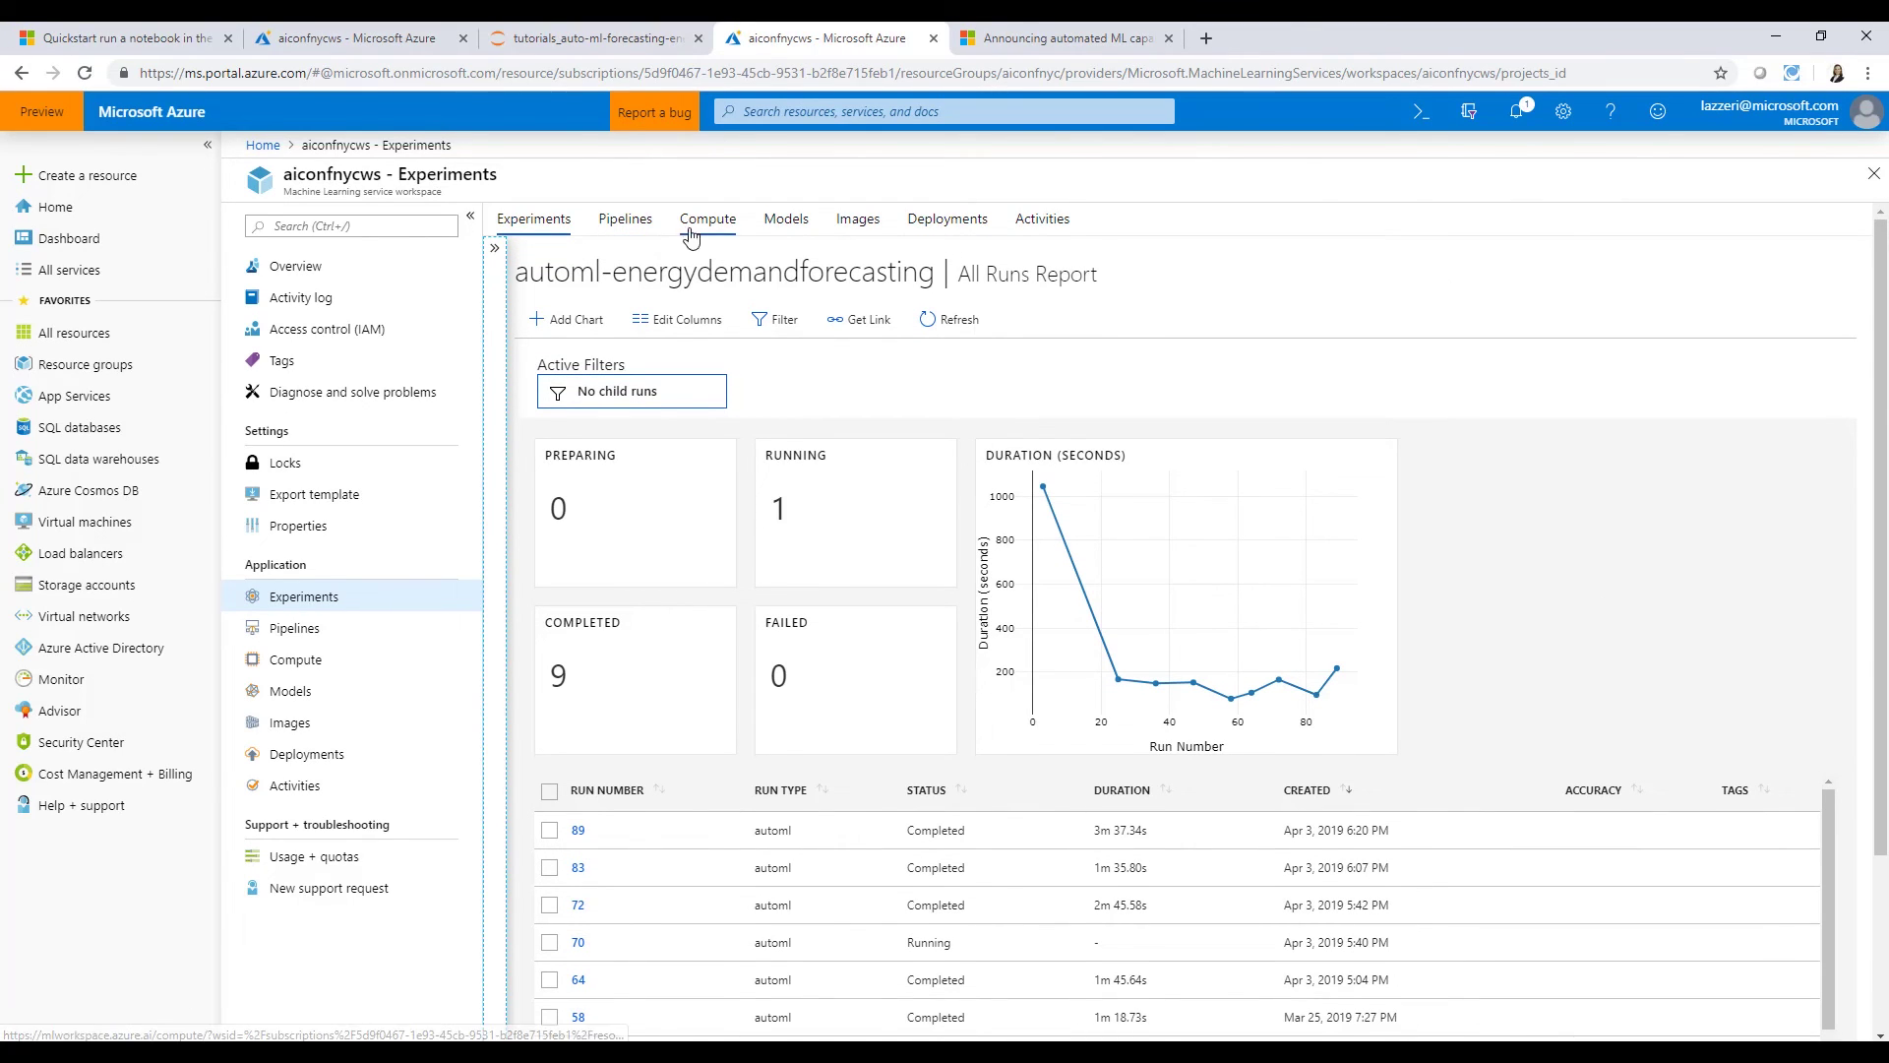
Step: Show the Models tab listing AutoML816ea5998best and the arimamodel versions
click(793, 226)
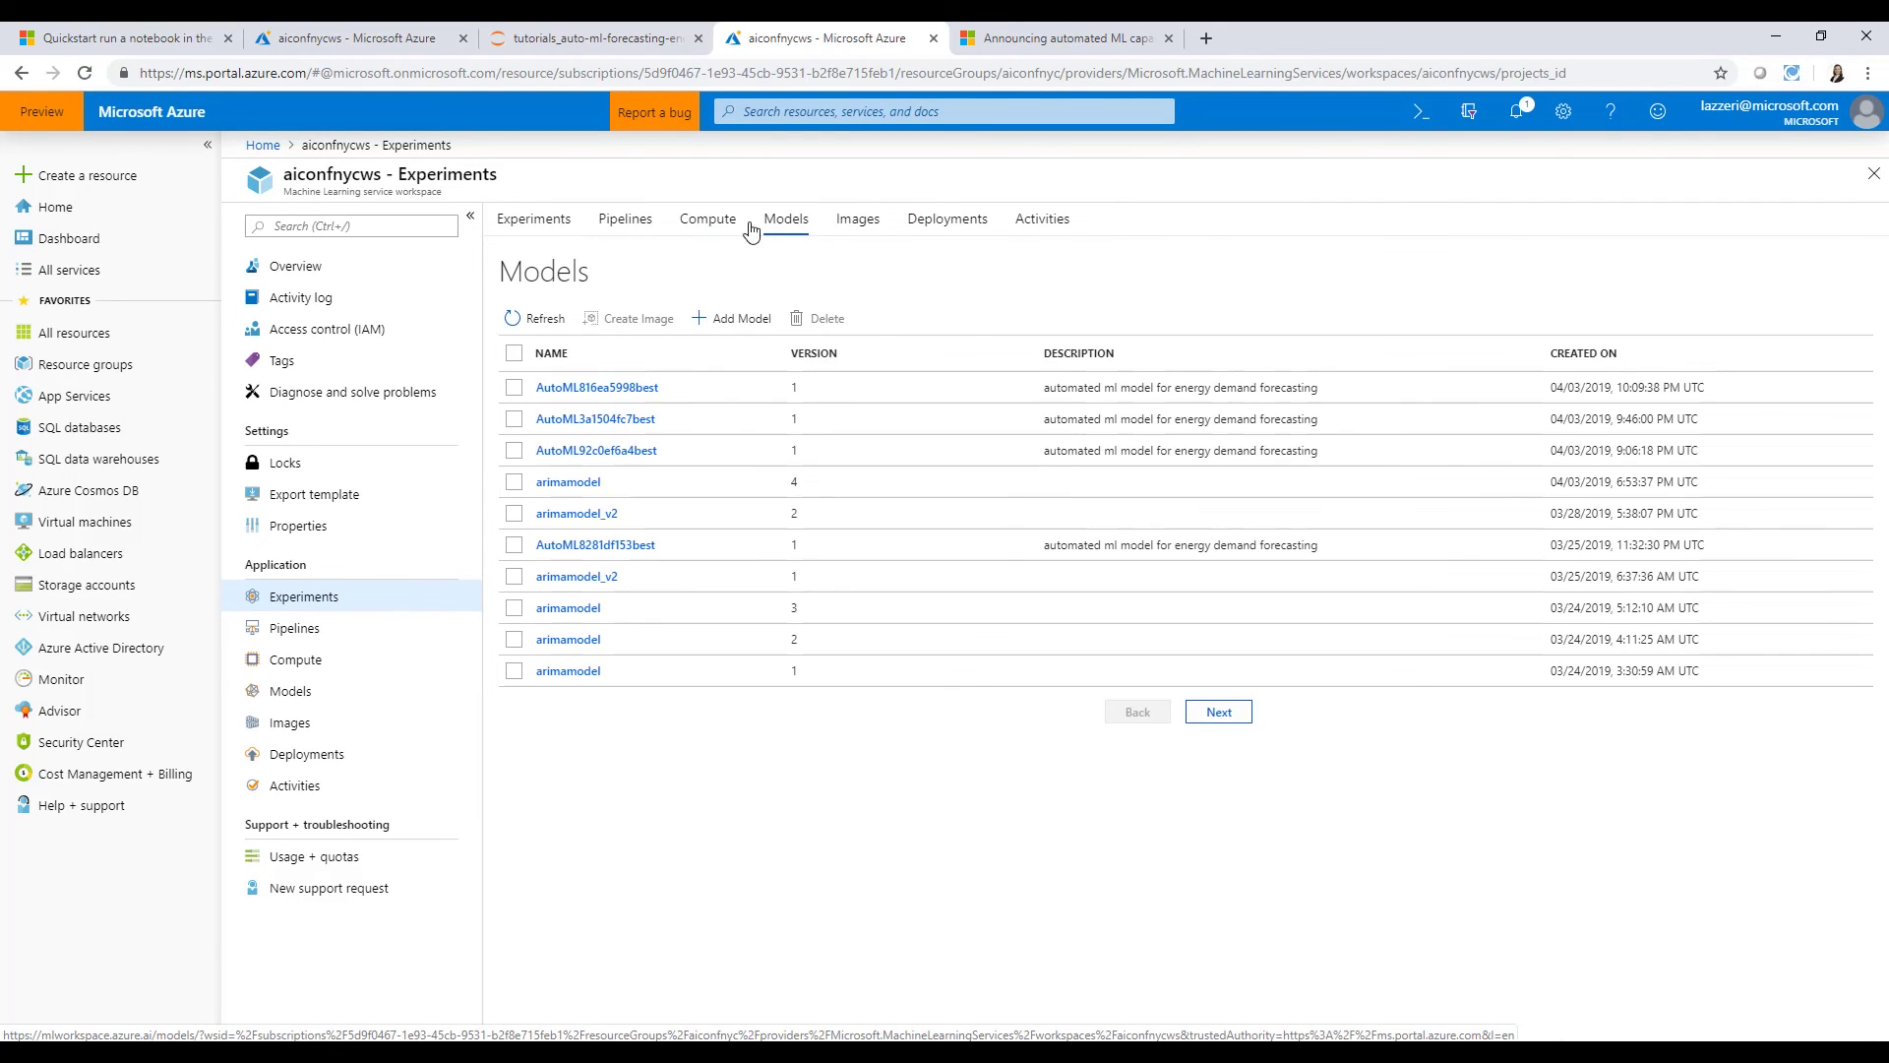